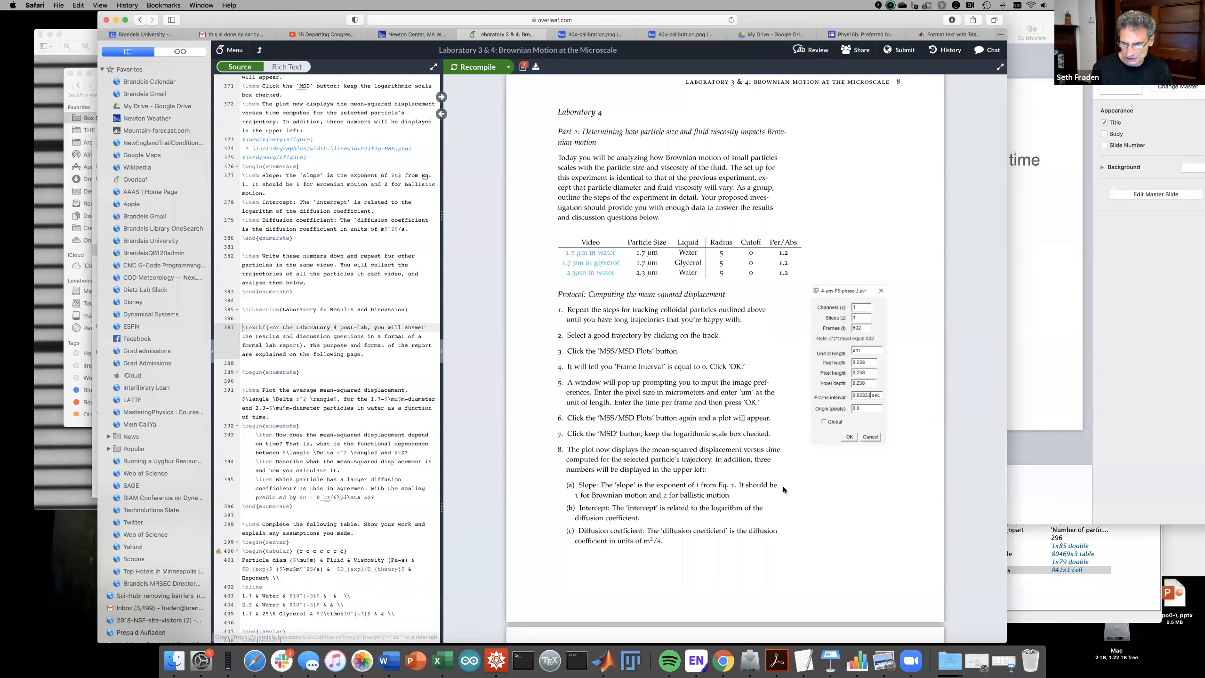
- Switch from the Overleaf lab manual to Fiji using its Dock icon
left_click(635, 660)
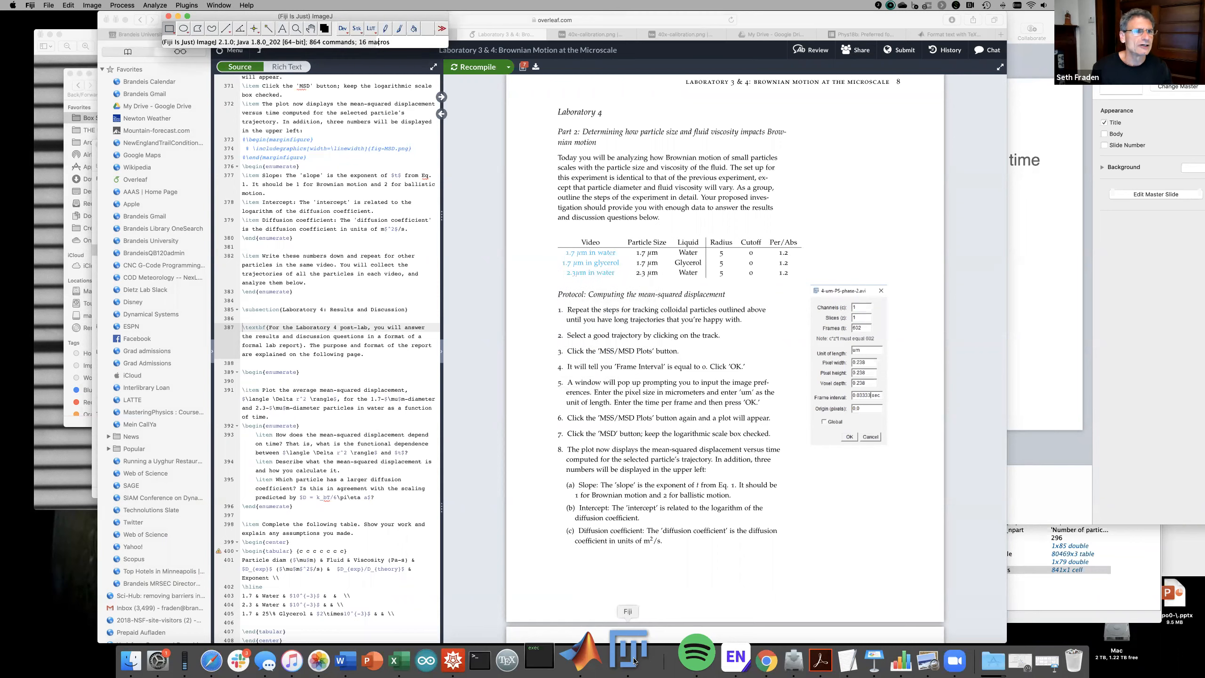
- Open the movie M-1.7water40x.avi from the File menu
left_click(48, 6)
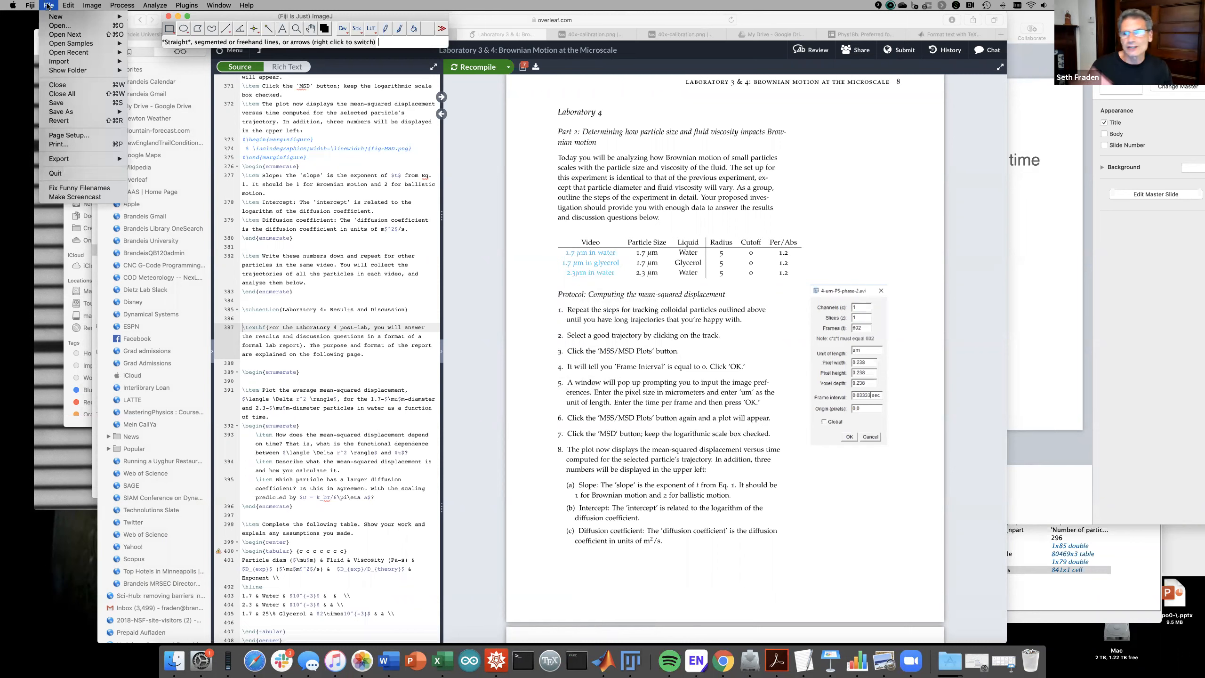
mouse_move(69, 5)
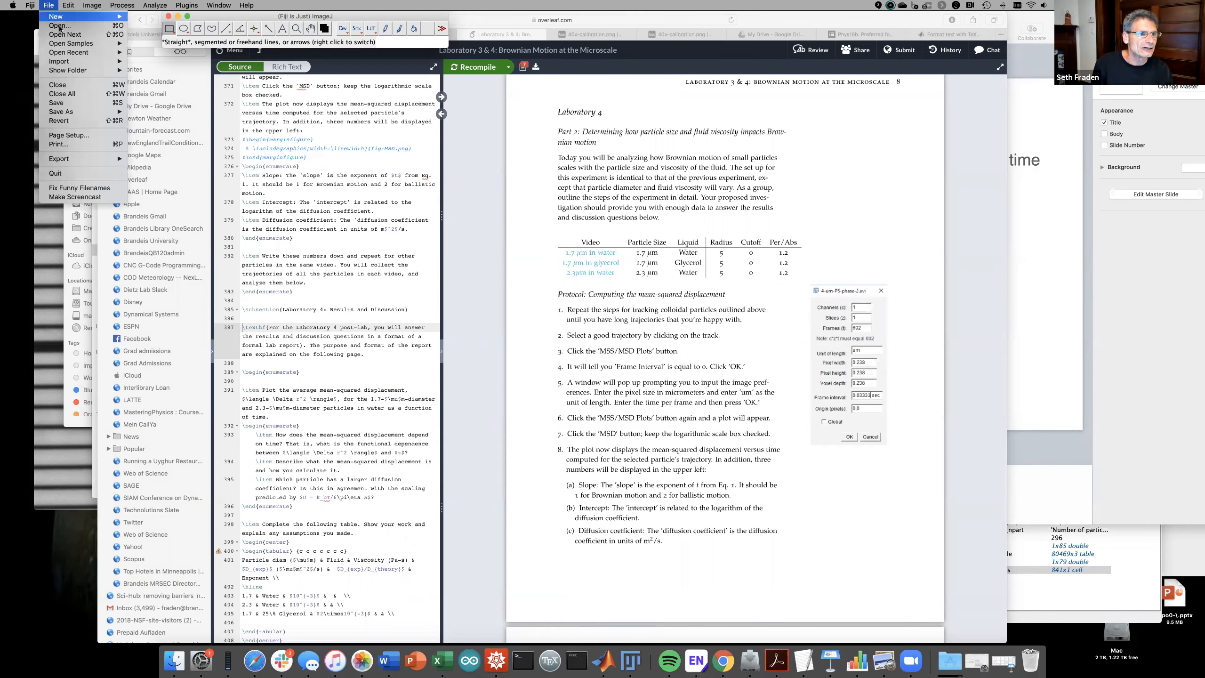
left_click(59, 25)
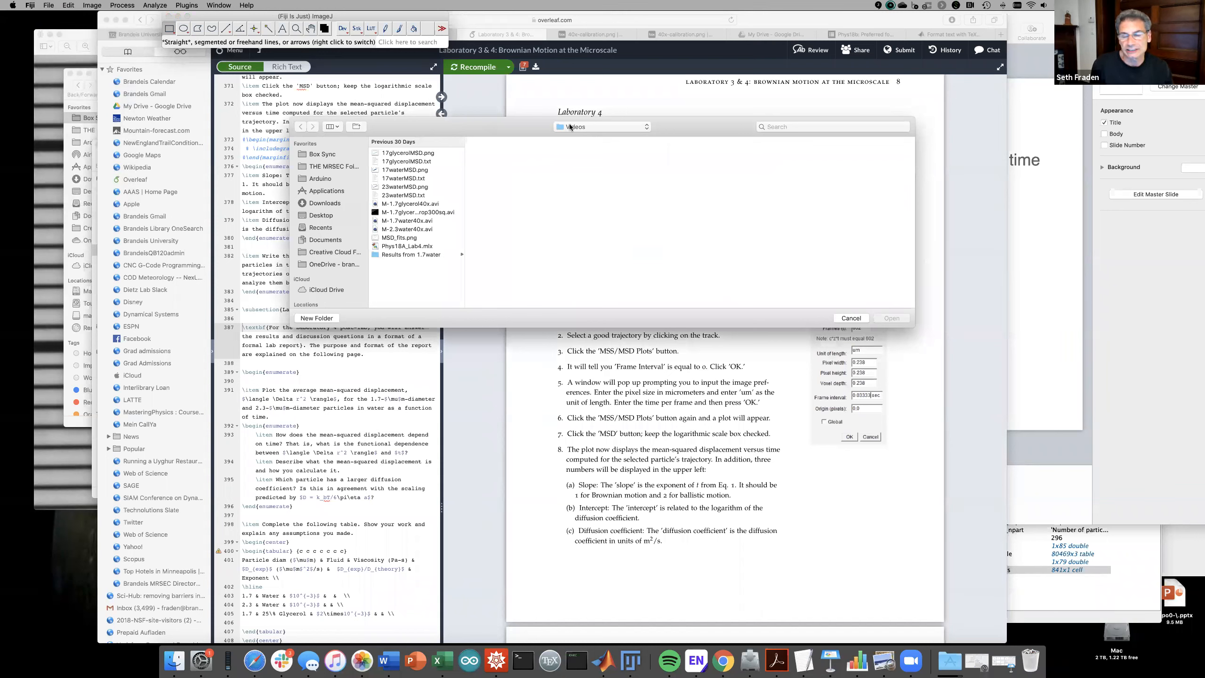
double_click(403, 221)
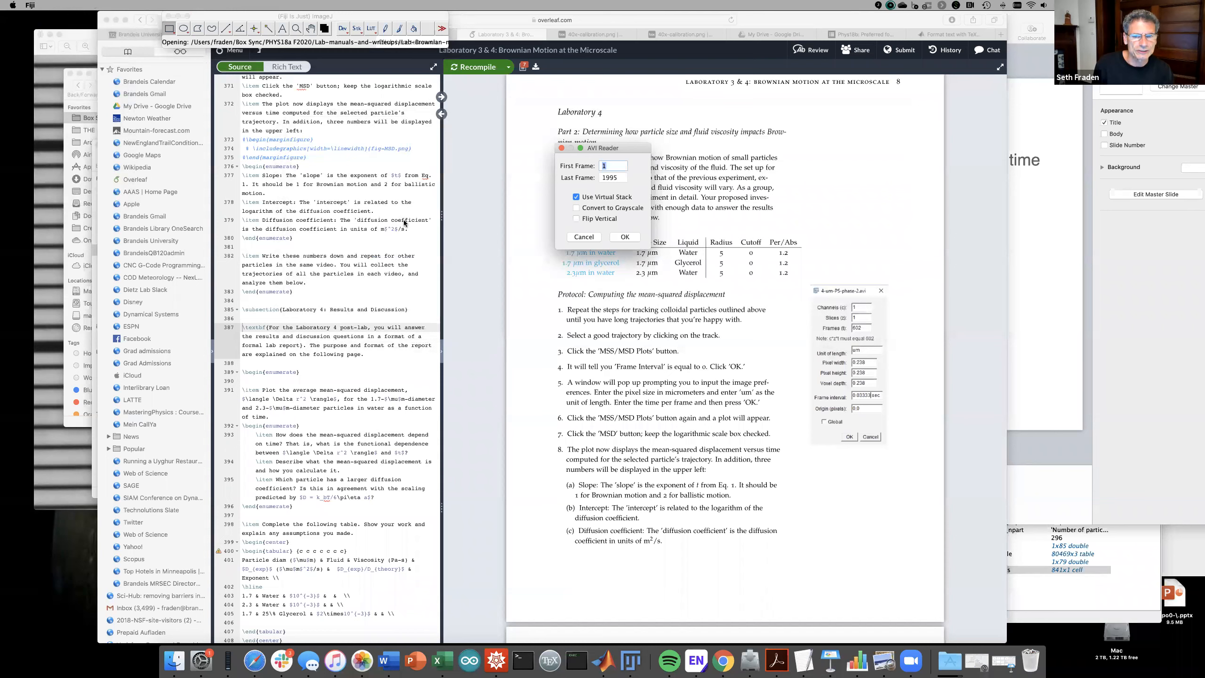
- Import frames 1–100 fully into memory as grayscale, without a virtual stack
double_click(617, 177)
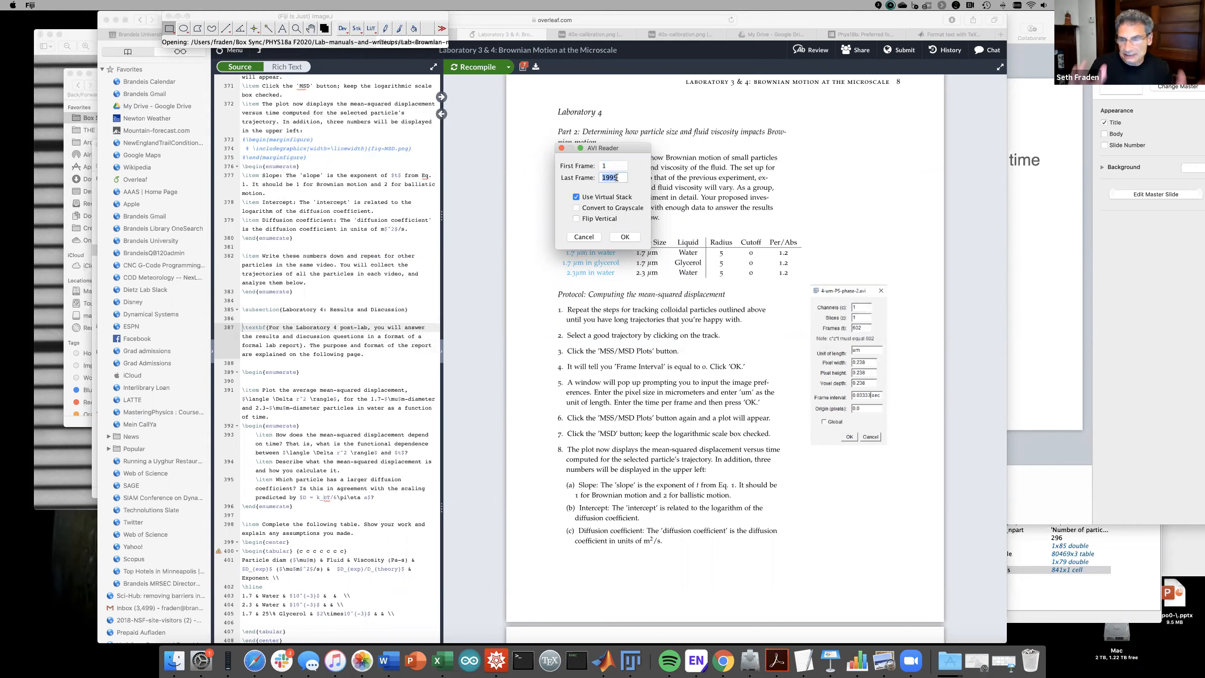
type("100")
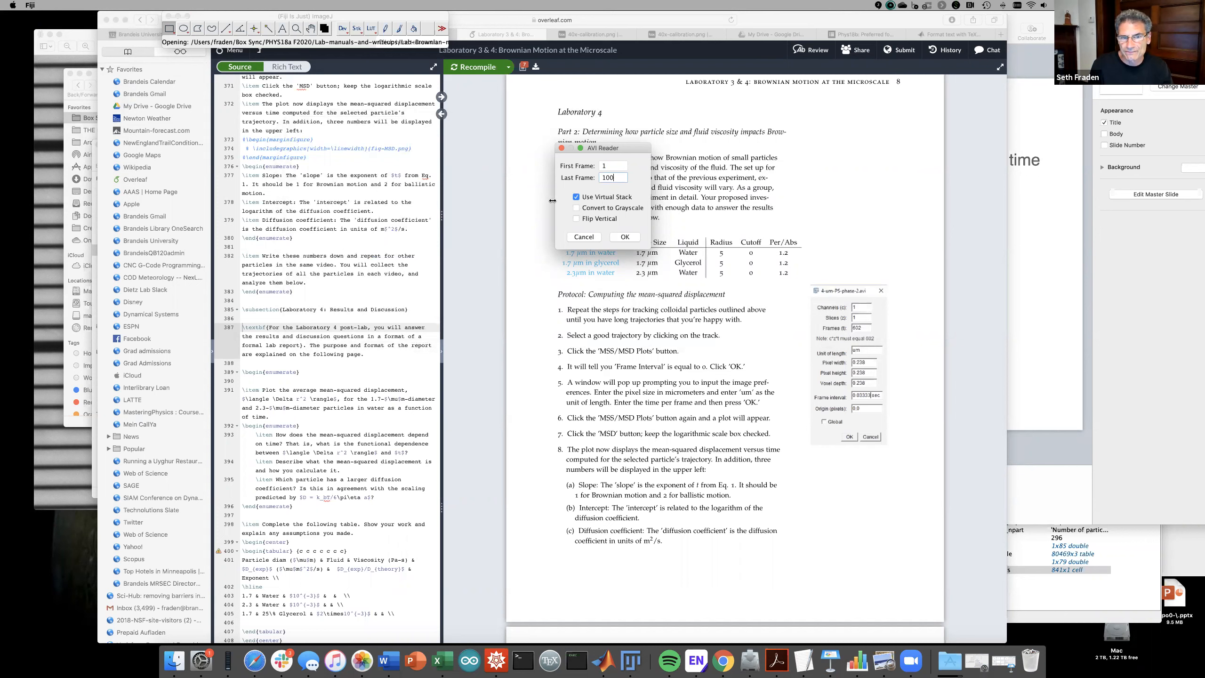
left_click(577, 198)
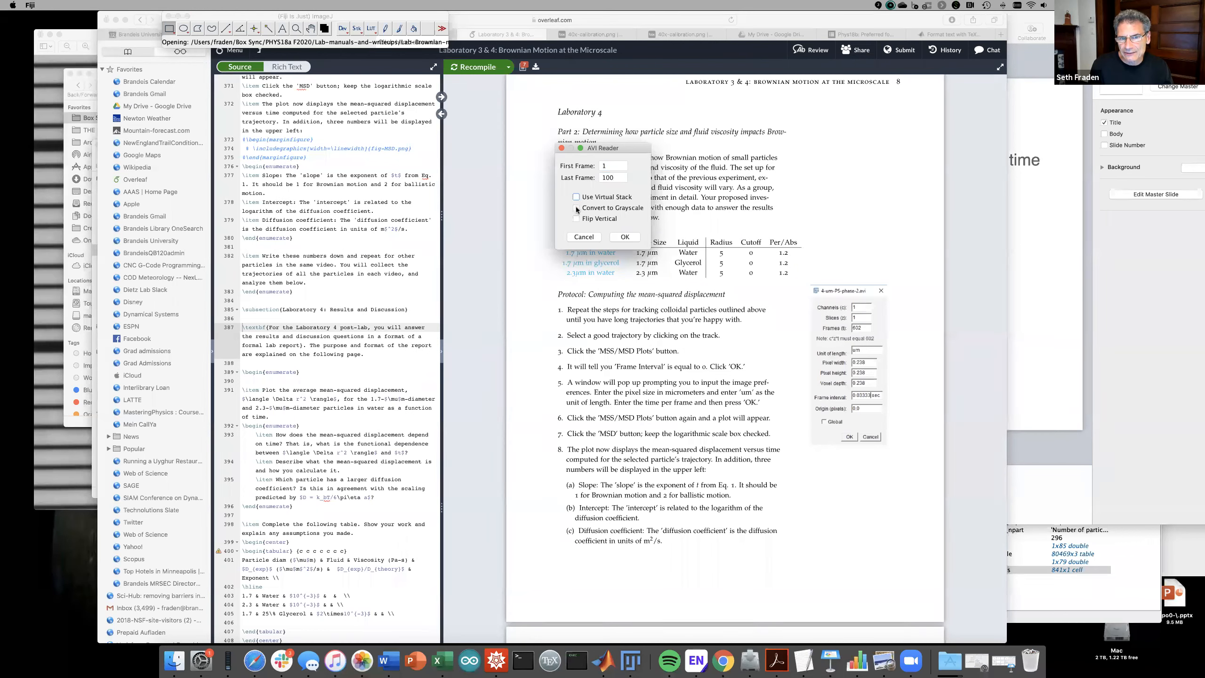
left_click(577, 208)
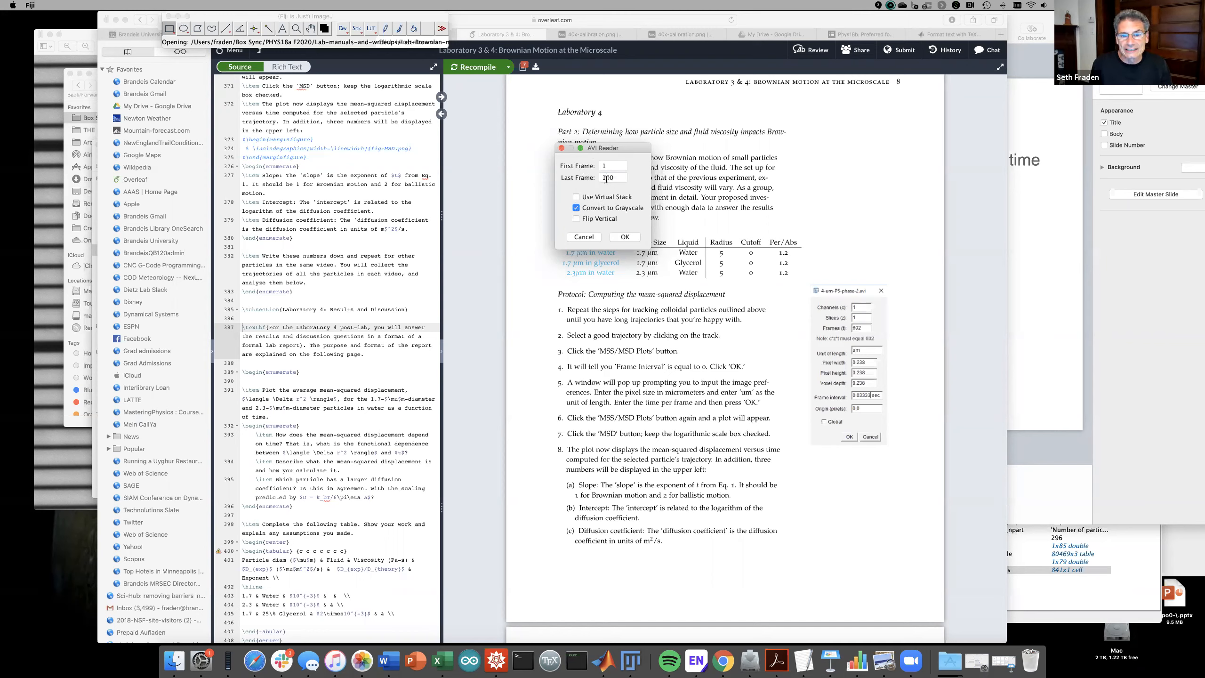
left_click(618, 240)
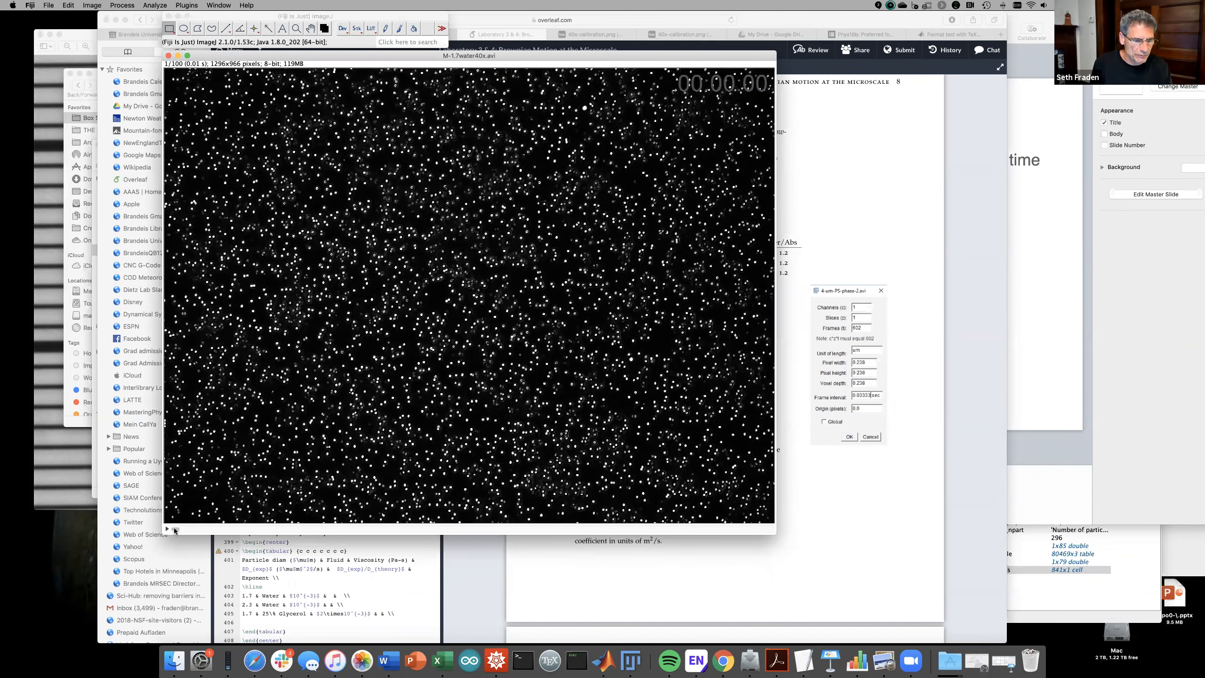
- Select a square near the image centre and crop the stack to 301×303 pixels
left_click_drag(286, 528, 448, 529)
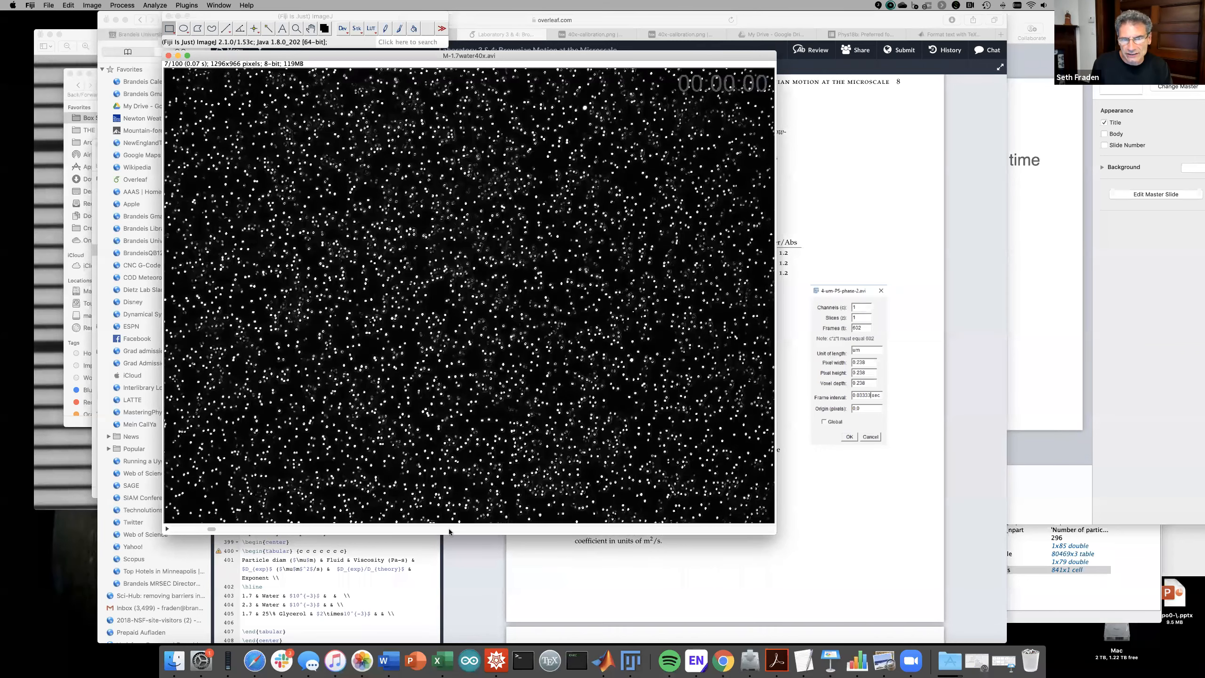
left_click_drag(746, 520, 384, 491)
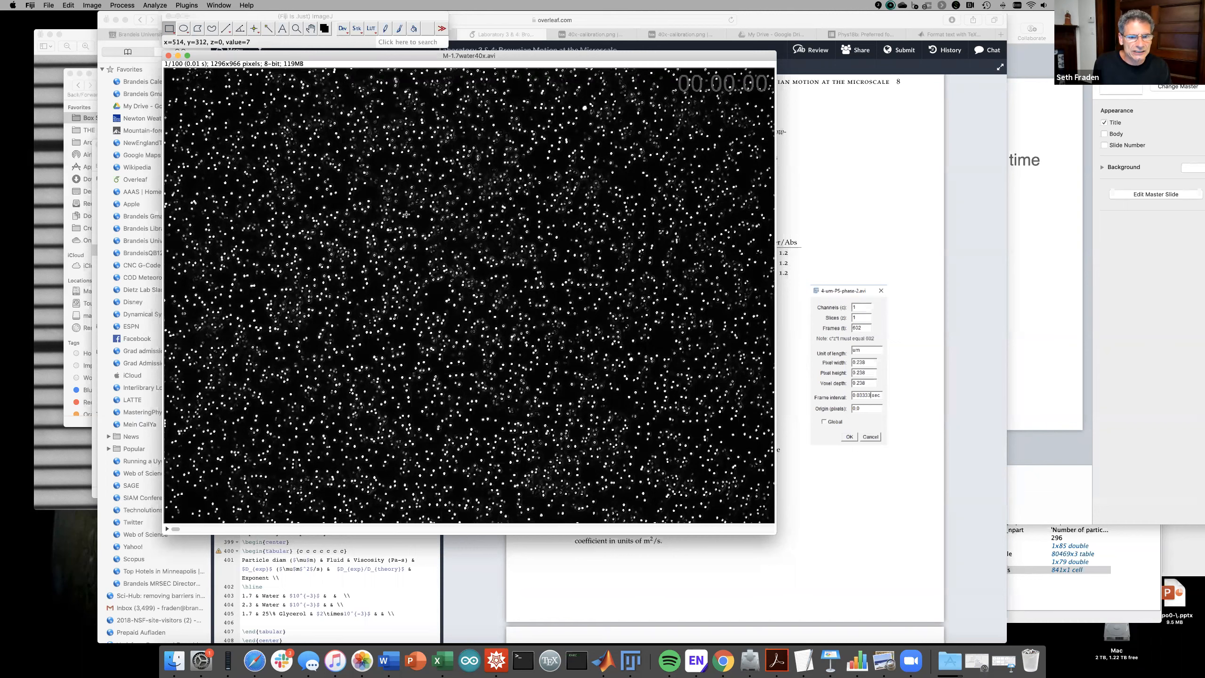
left_click_drag(341, 215, 482, 355)
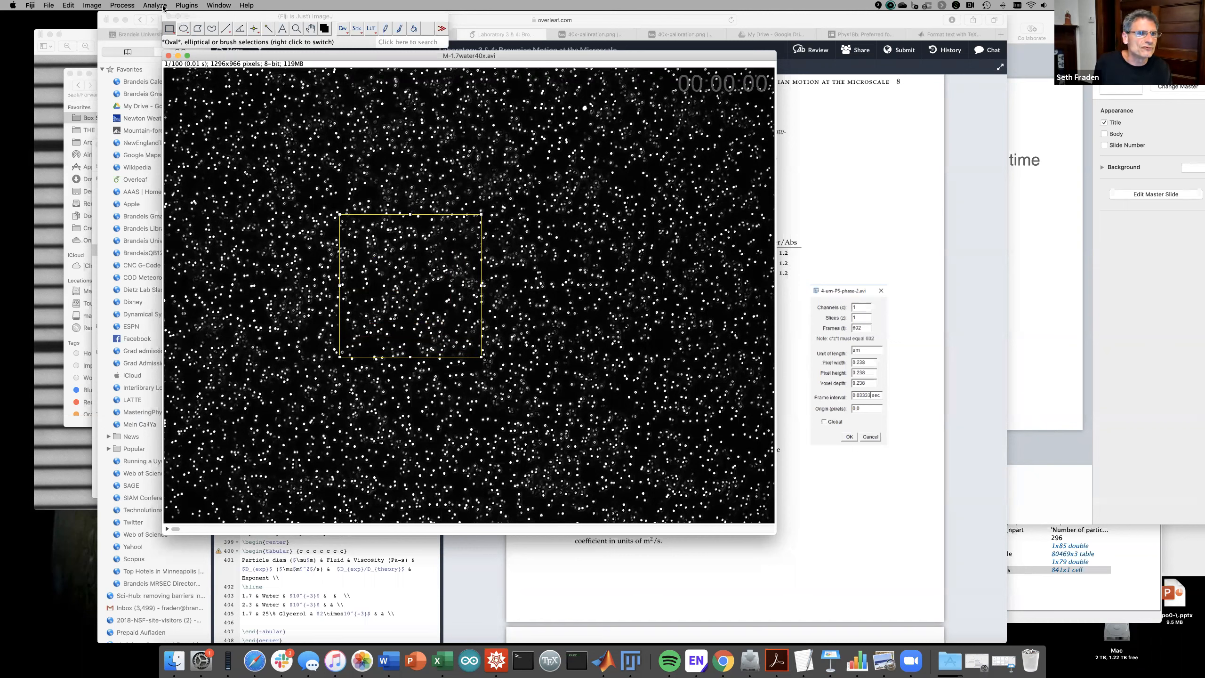
left_click(91, 7)
left_click(109, 92)
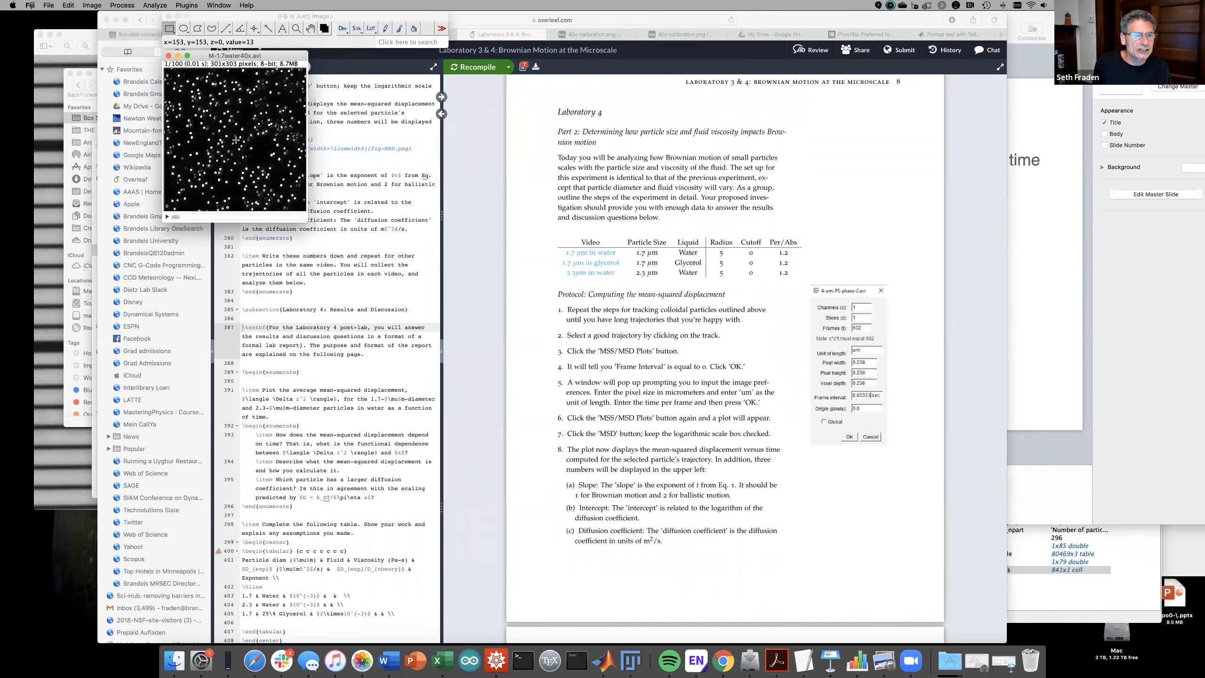
left_click_drag(176, 217, 141, 216)
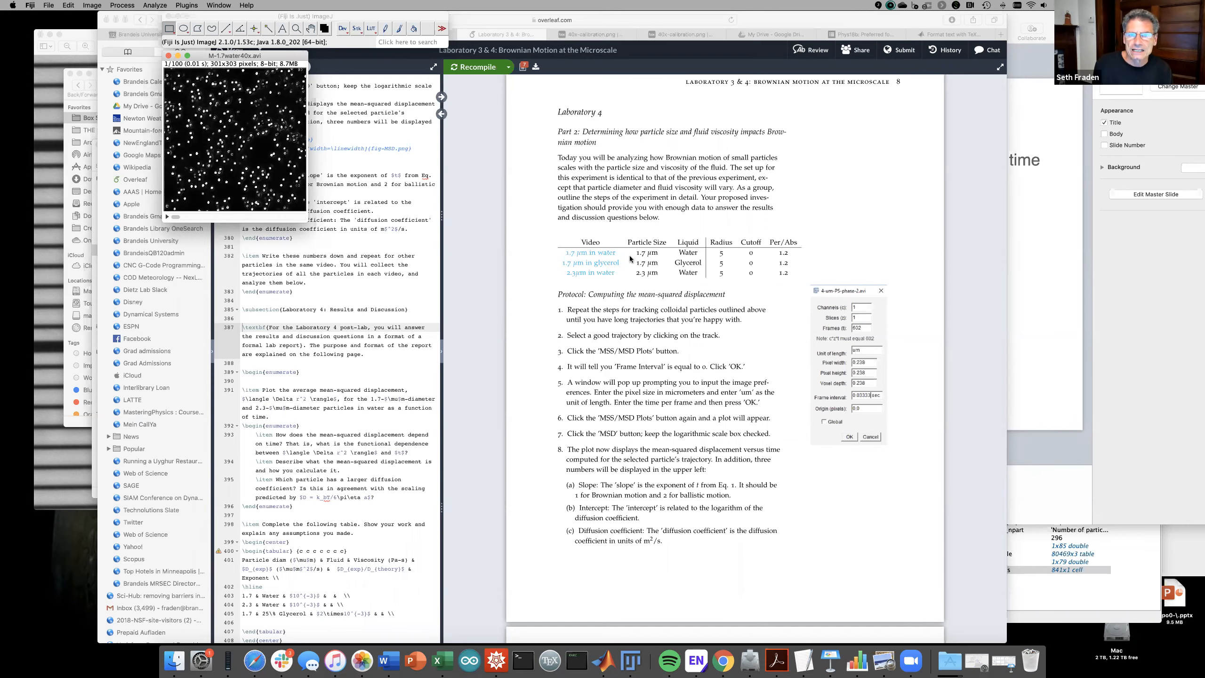
- Launch Plugins > Mosaic > Particle Tracker 2D/3D on the cropped water-particle stack
scroll(629, 255, "up", 15)
scroll(629, 256, "down", 1)
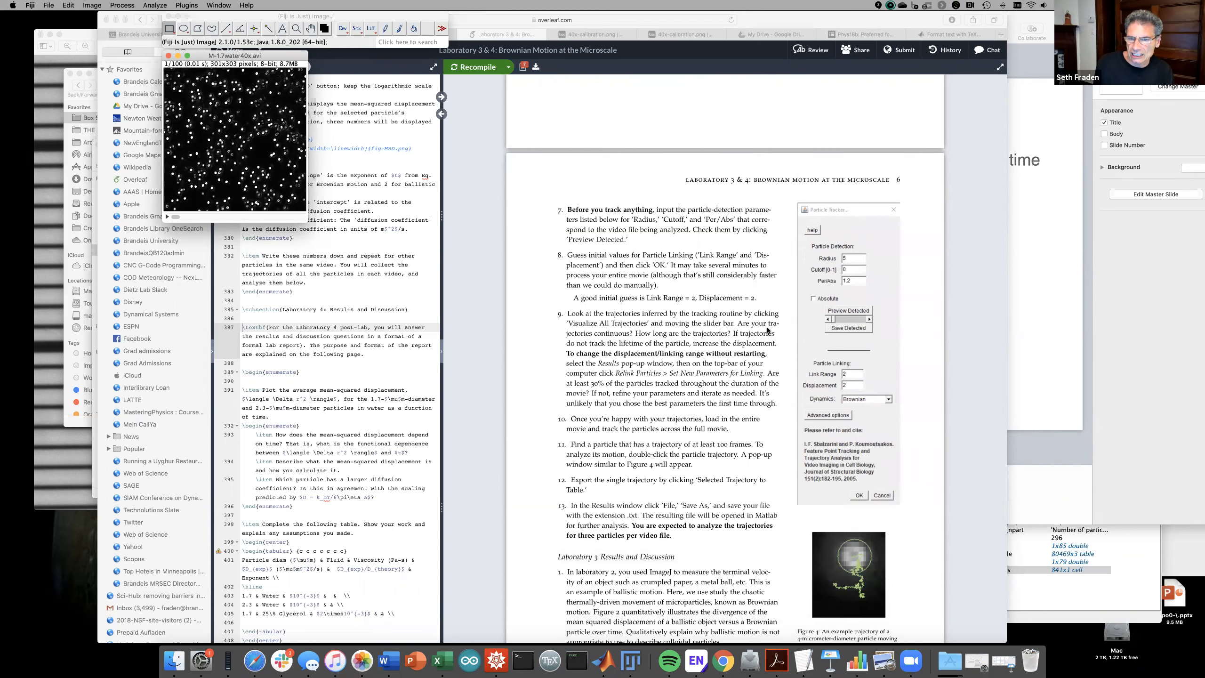
scroll(755, 501, "down", 5)
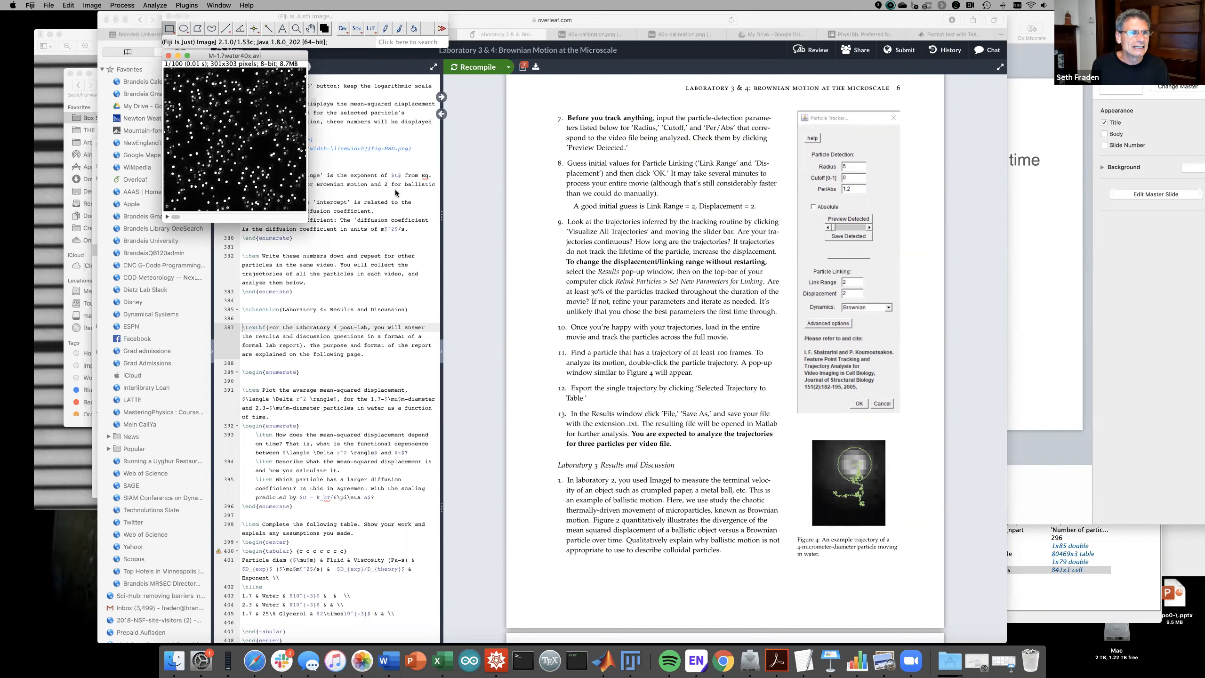
left_click(176, 5)
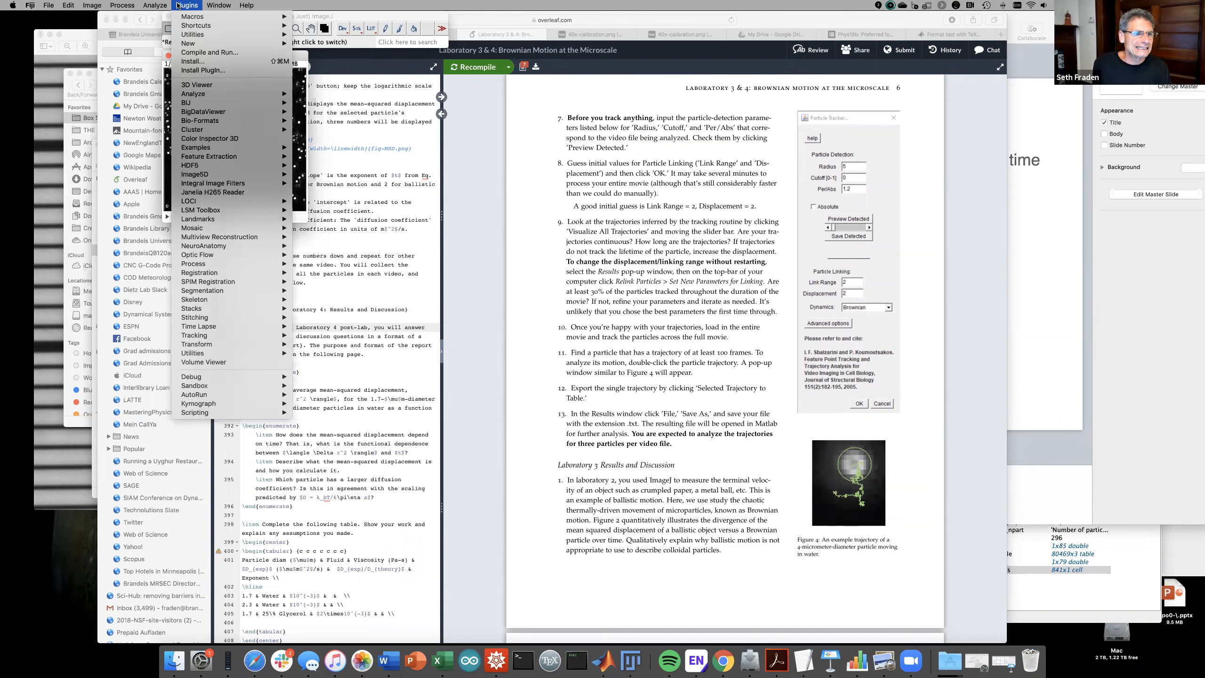
mouse_move(196, 230)
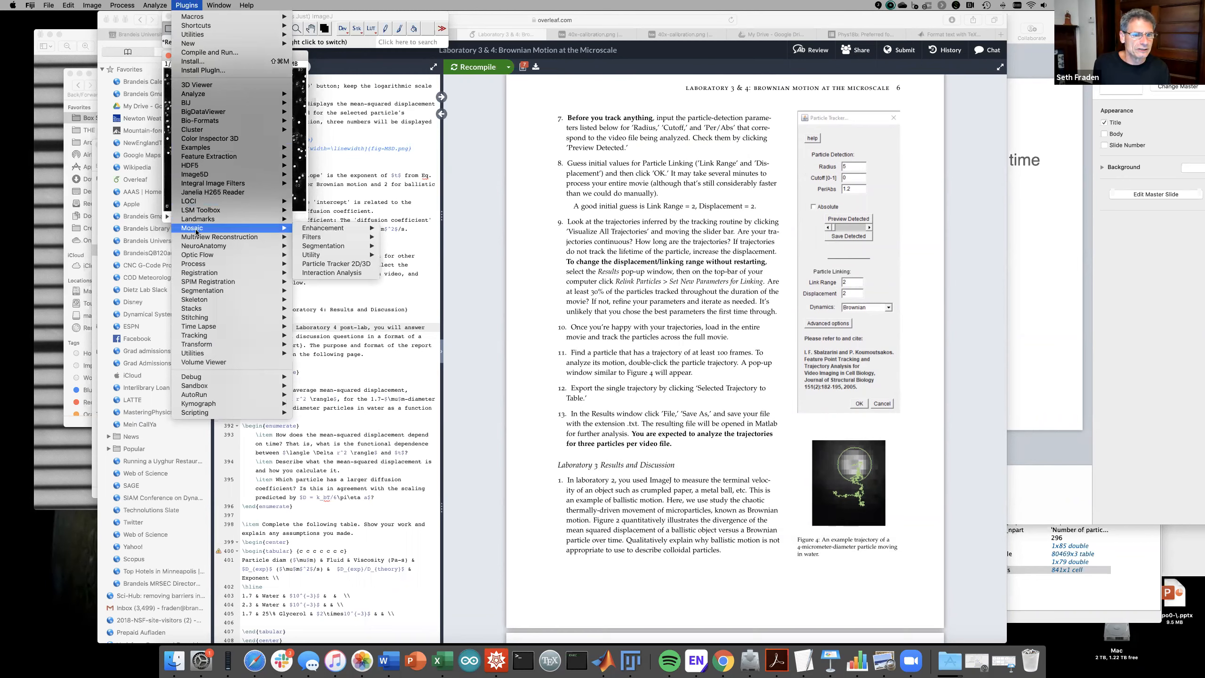
left_click(321, 267)
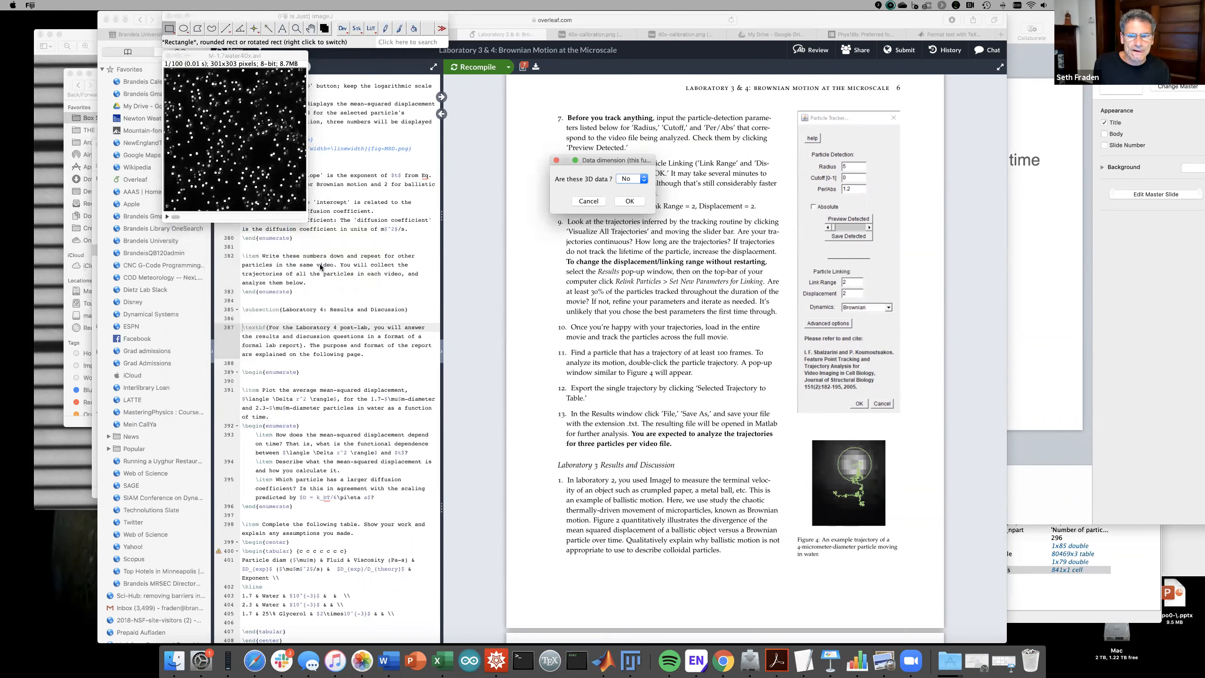
- Treat the data as 2D, set radius 3, cutoff 0, Per/Abs 1.2, and preview detections
left_click(629, 201)
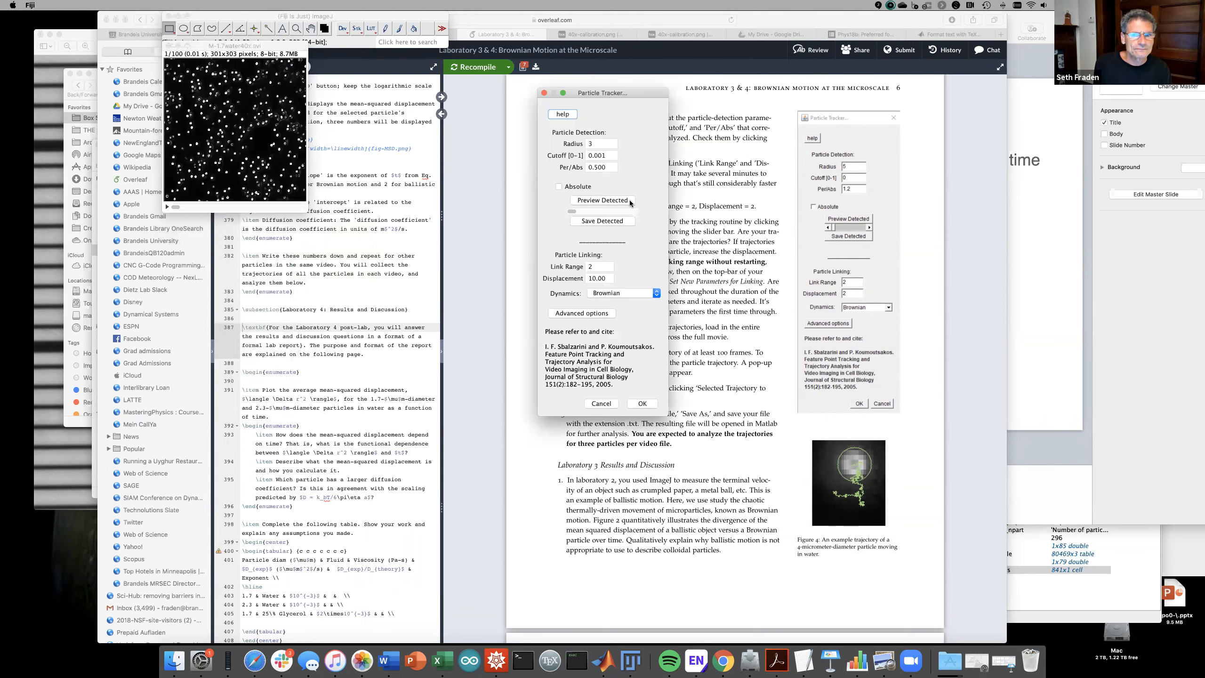
left_click_drag(606, 93, 727, 116)
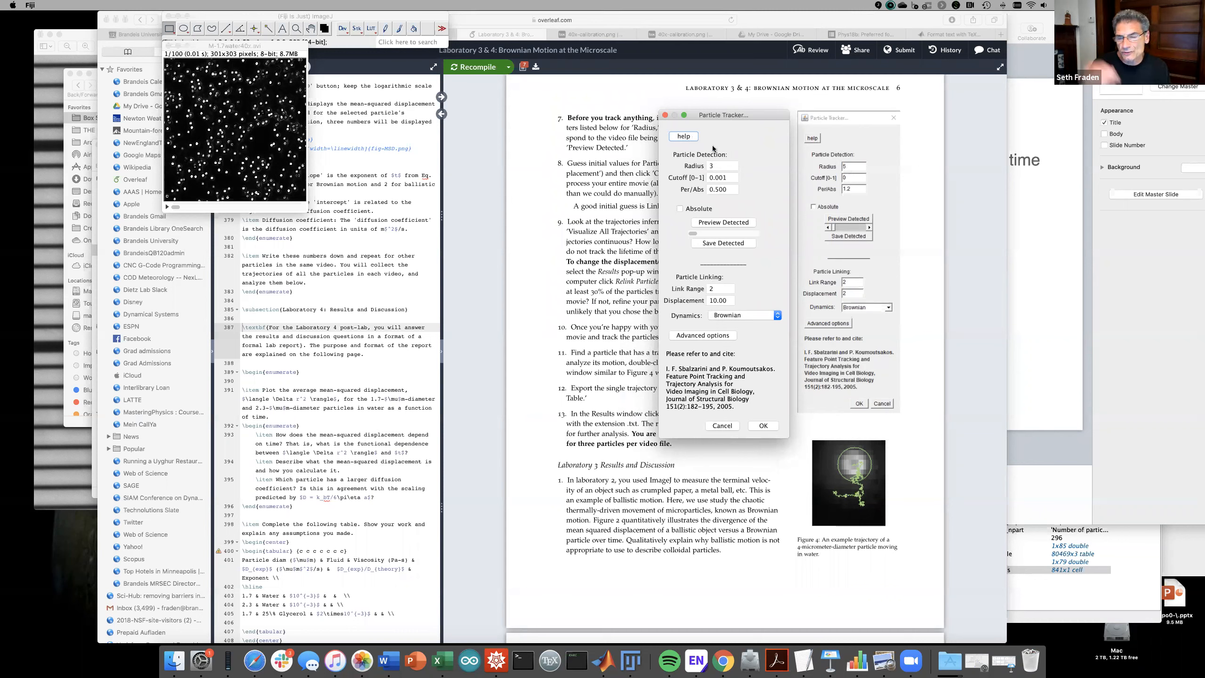
left_click(713, 165)
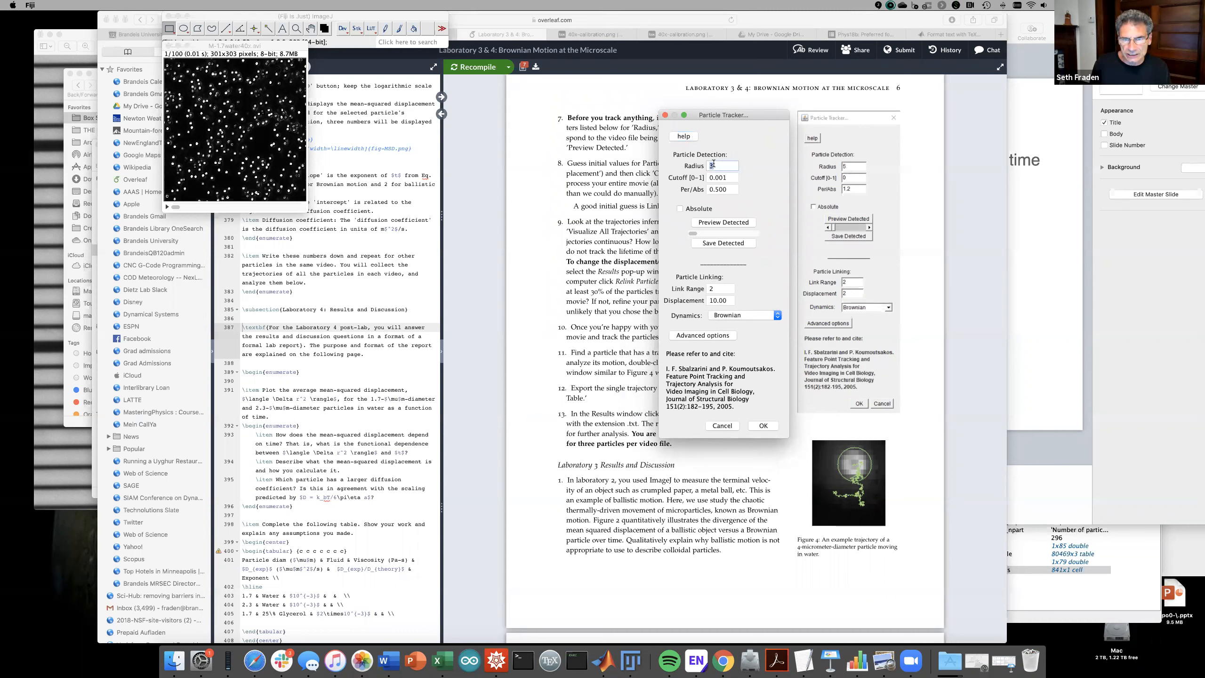
left_click(717, 176)
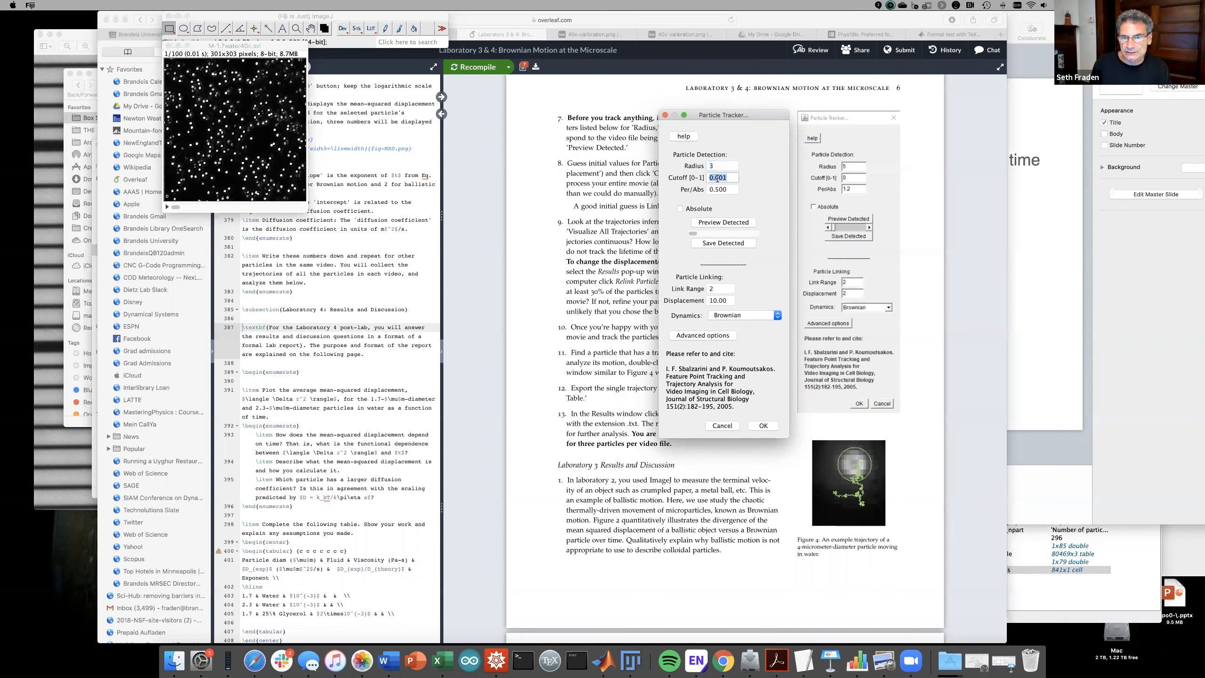
type("0")
left_click(716, 189)
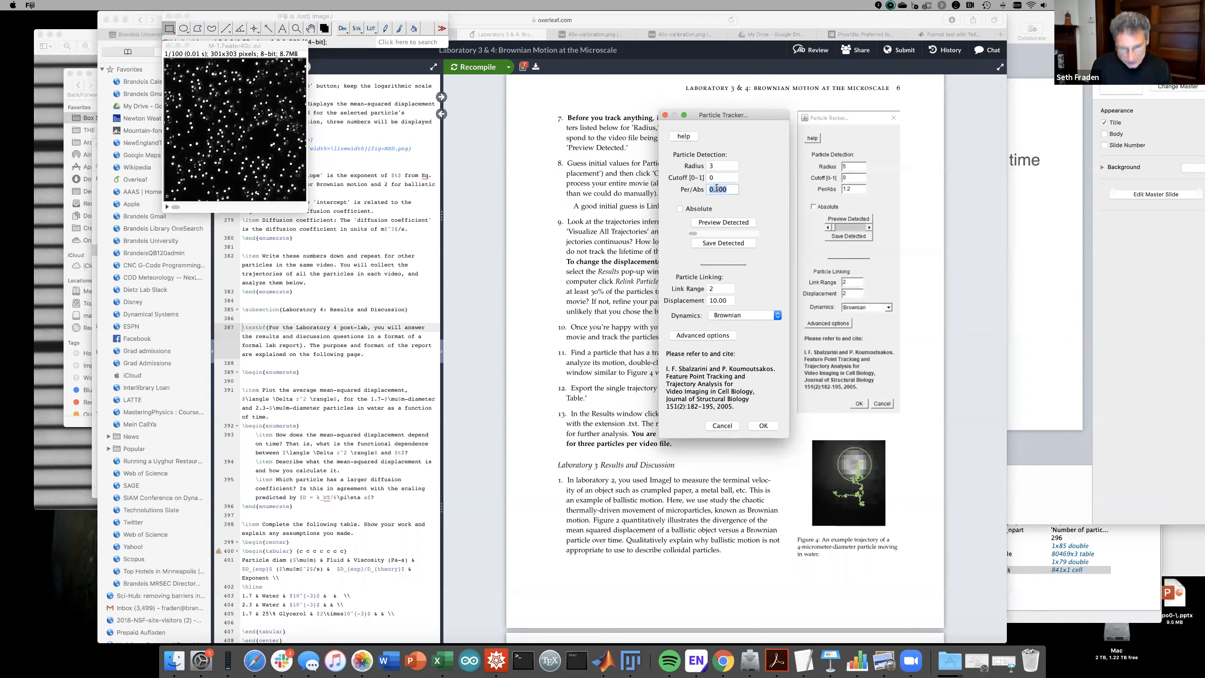
type("1.2")
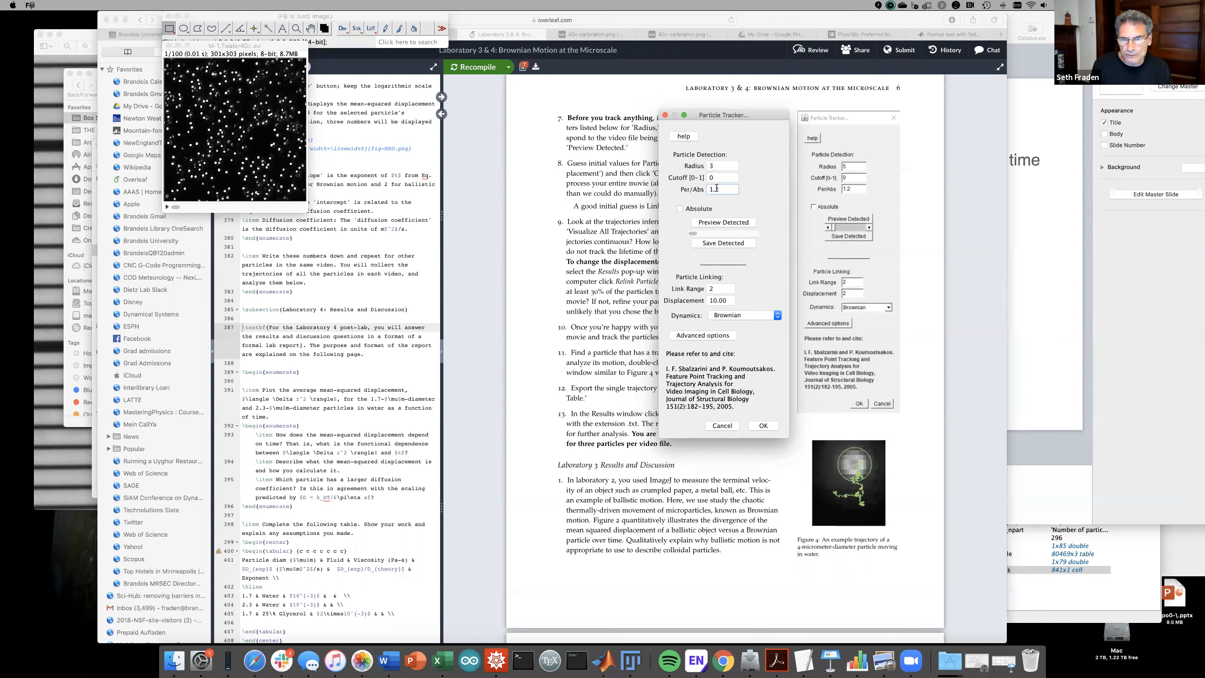
left_click(712, 226)
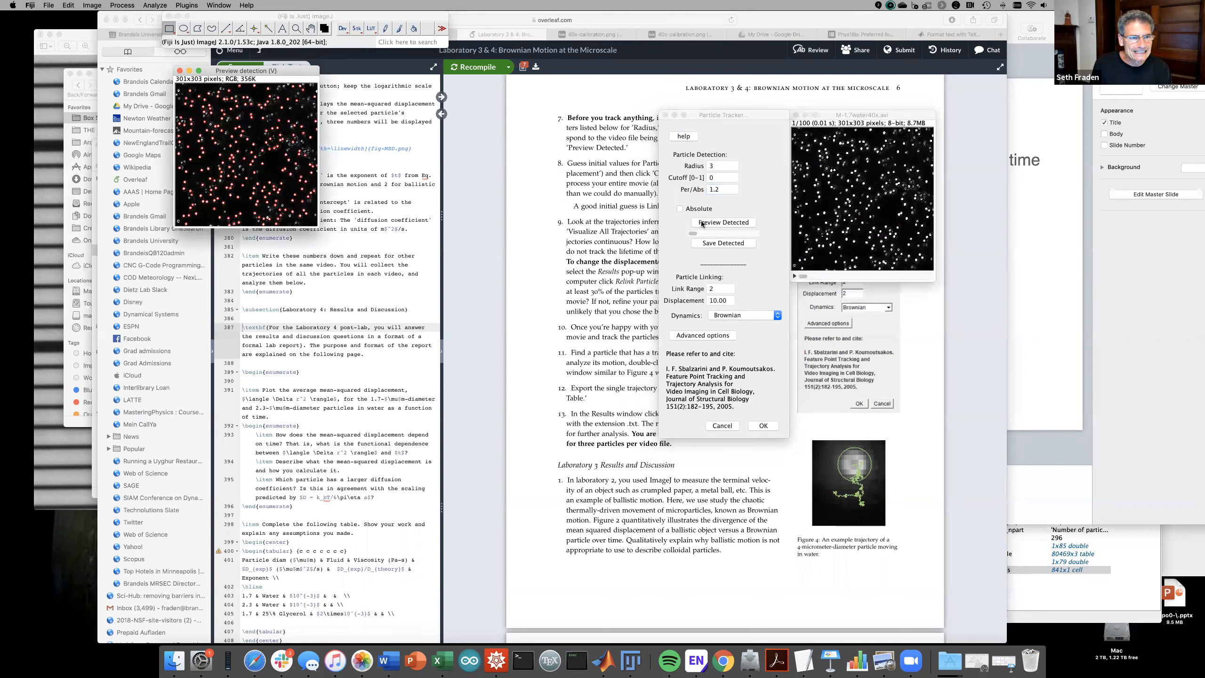
- Zoom the detection preview in to 300%
left_click(296, 29)
left_click(265, 153)
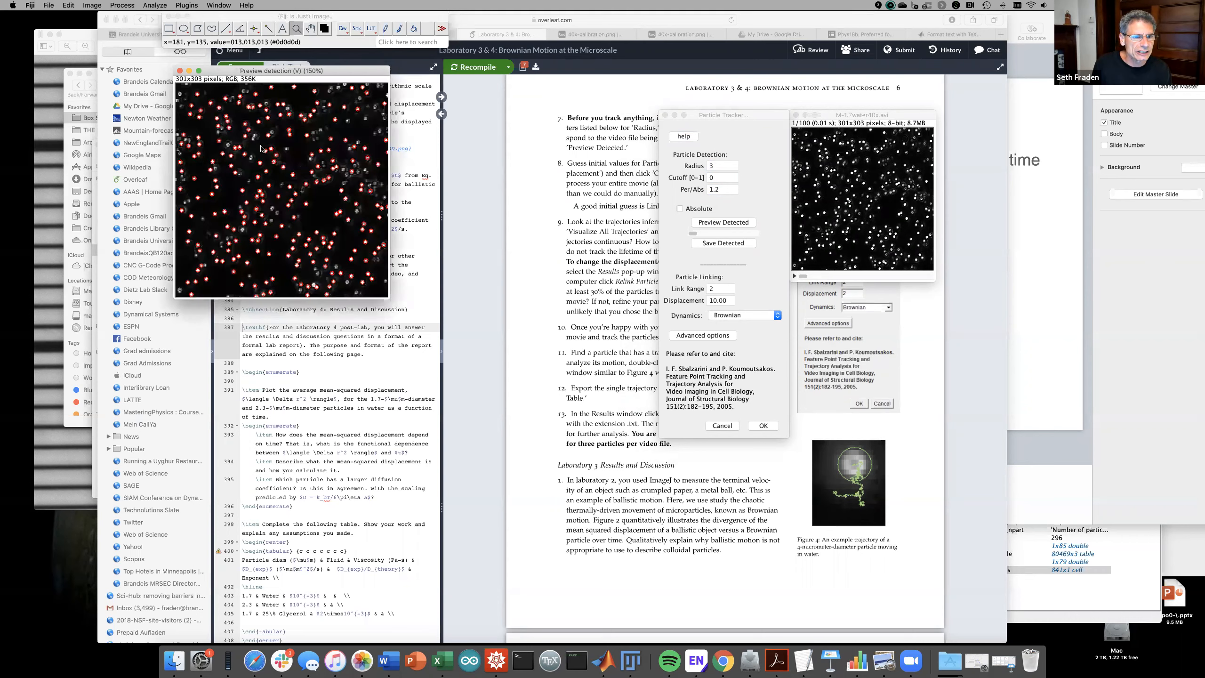
left_click(290, 180)
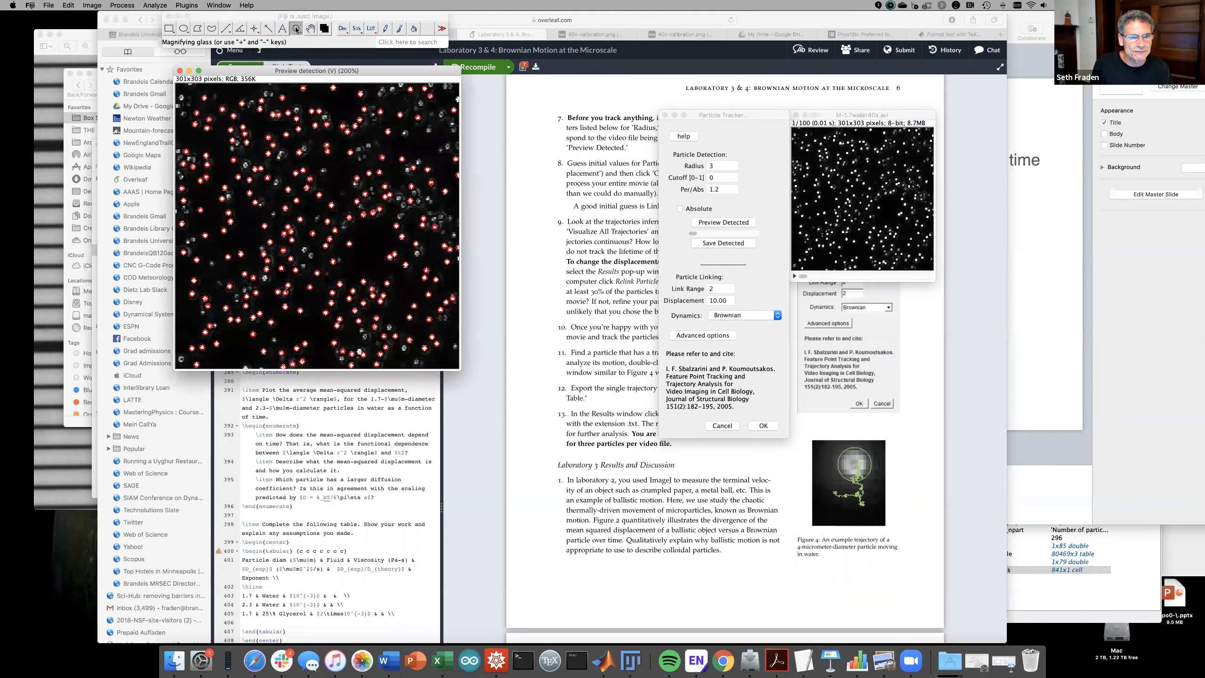
left_click(322, 194)
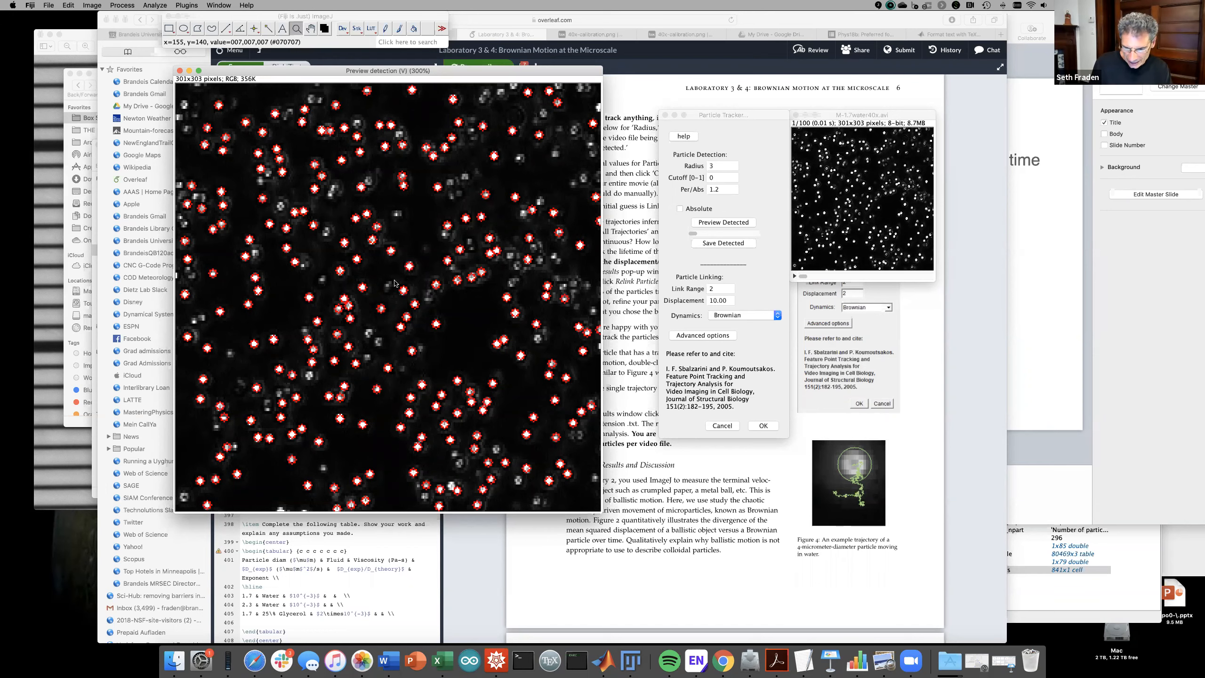
- Shrink the preview, move it aside, and scrub frames to check the red detections
key("minus")
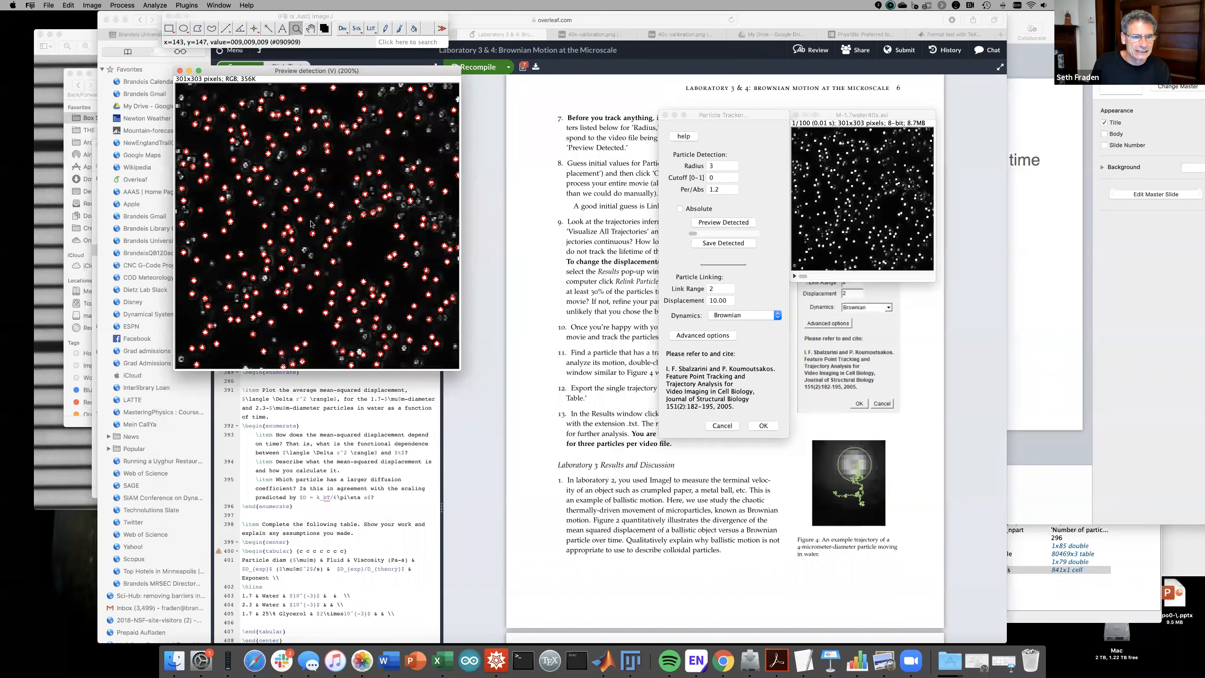
key("minus")
left_click_drag(254, 74, 151, 65)
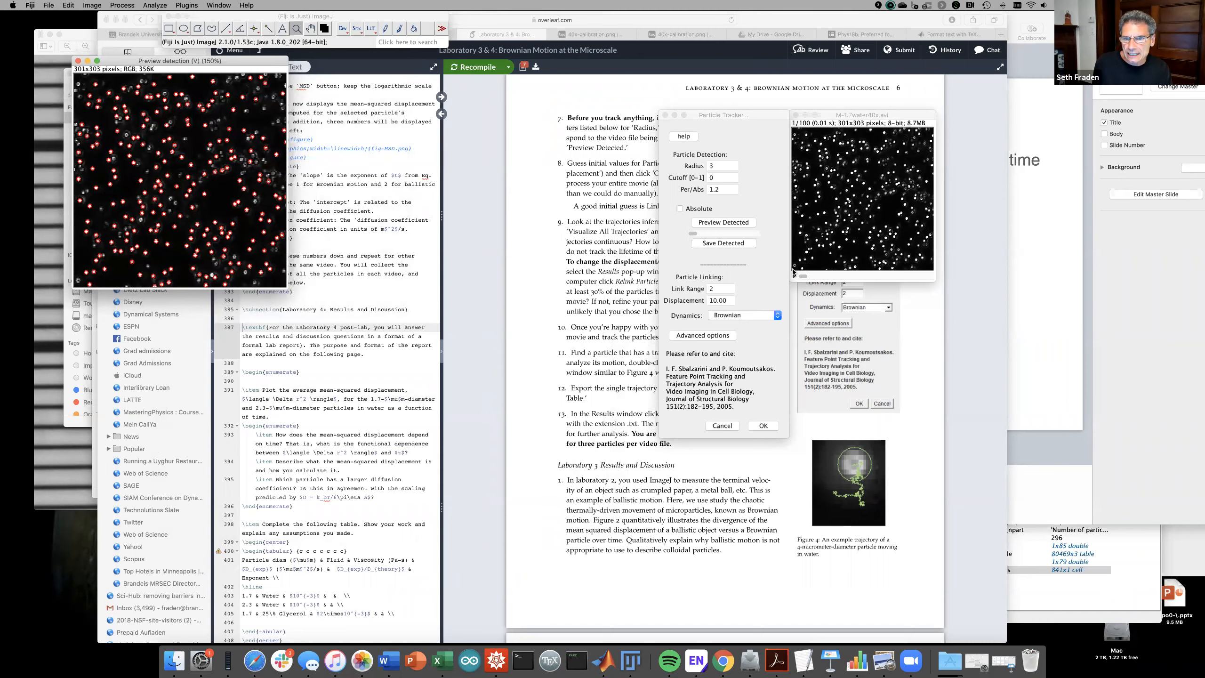
mouse_move(691, 234)
left_mouse_down()
mouse_move(758, 230)
mouse_move(677, 236)
mouse_move(763, 226)
mouse_move(680, 231)
left_mouse_up()
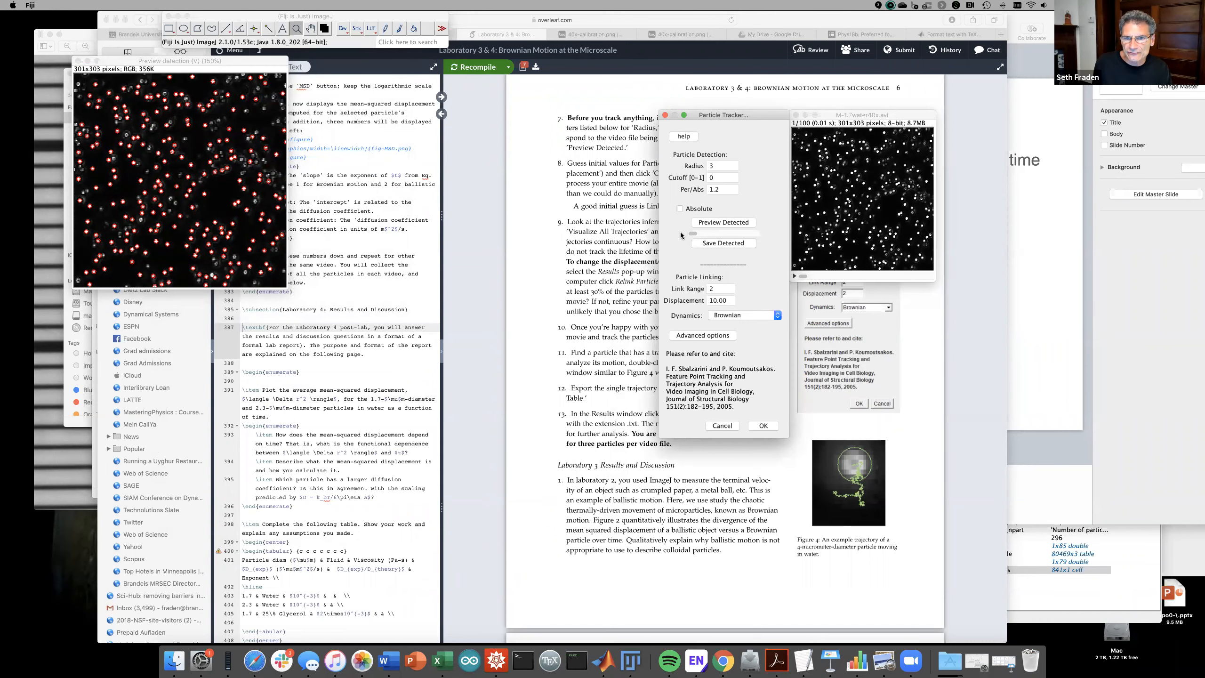
- Set displacement to 2 with link range 2 and run tracking, finding 3012 trajectories
double_click(717, 301)
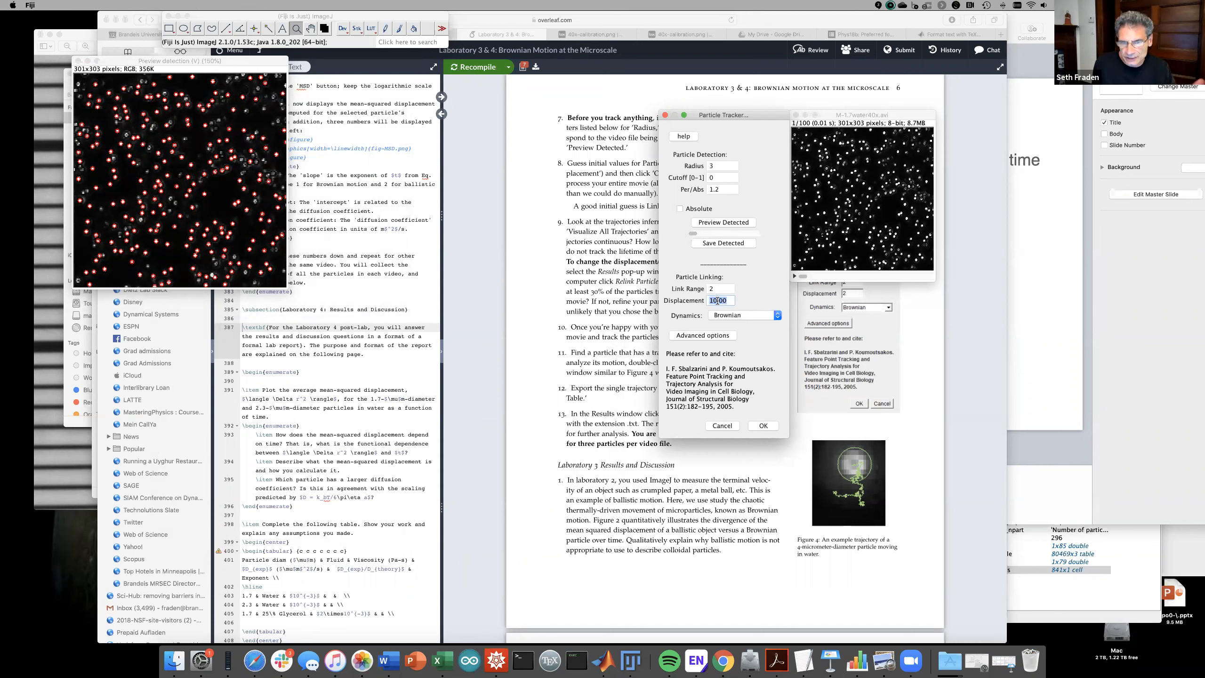
type("2")
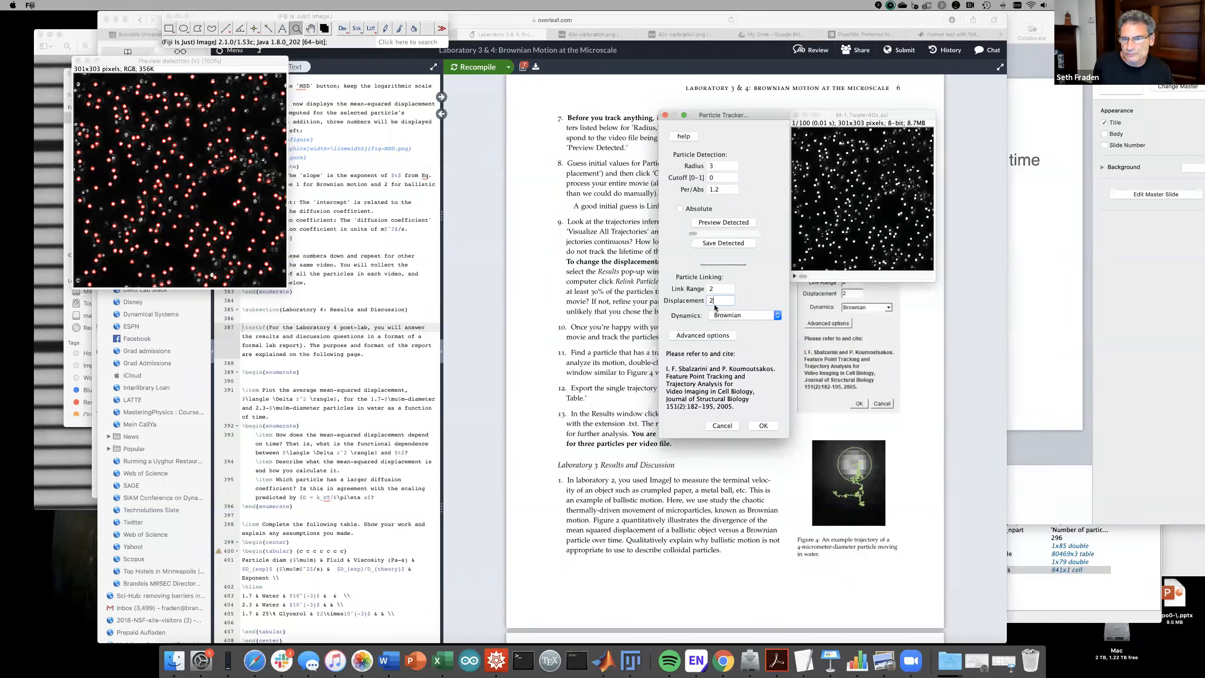
left_click(813, 332)
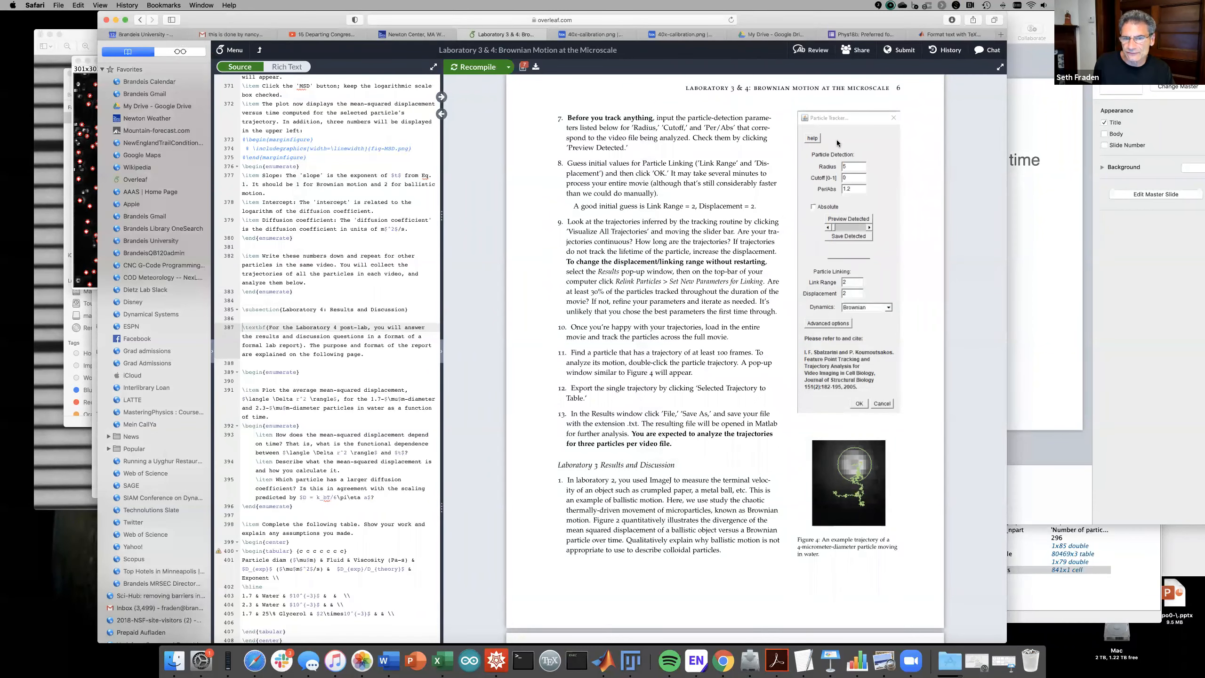
left_click(633, 662)
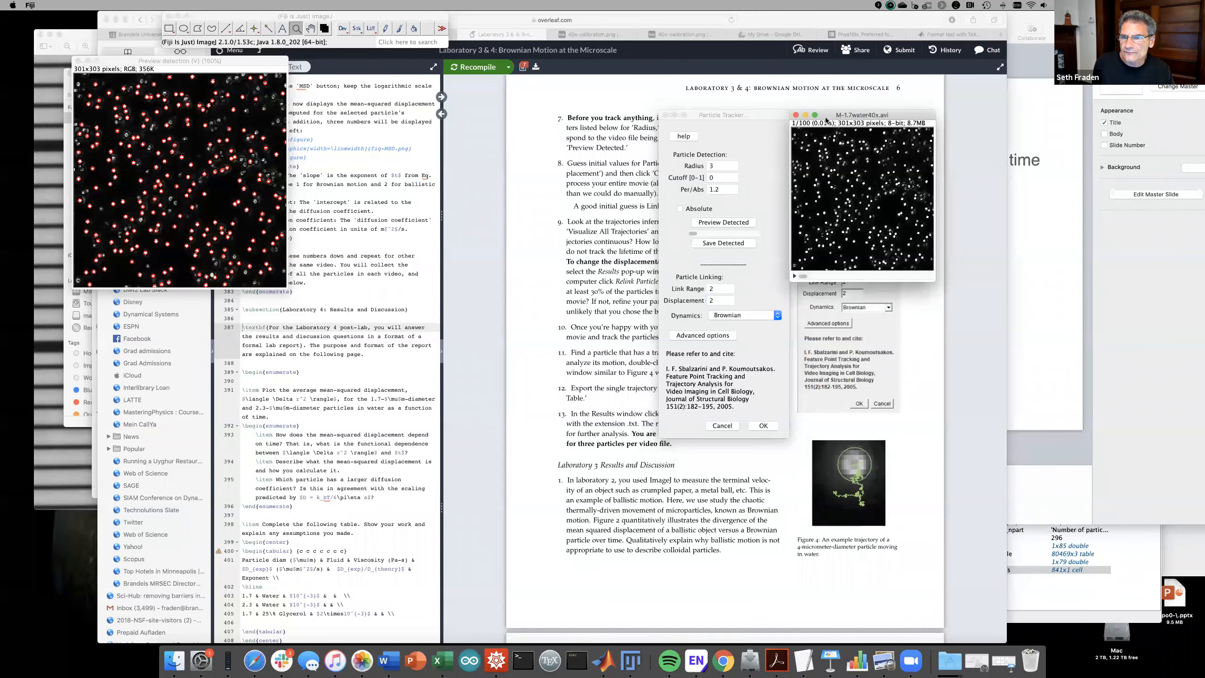
left_click_drag(822, 119, 975, 122)
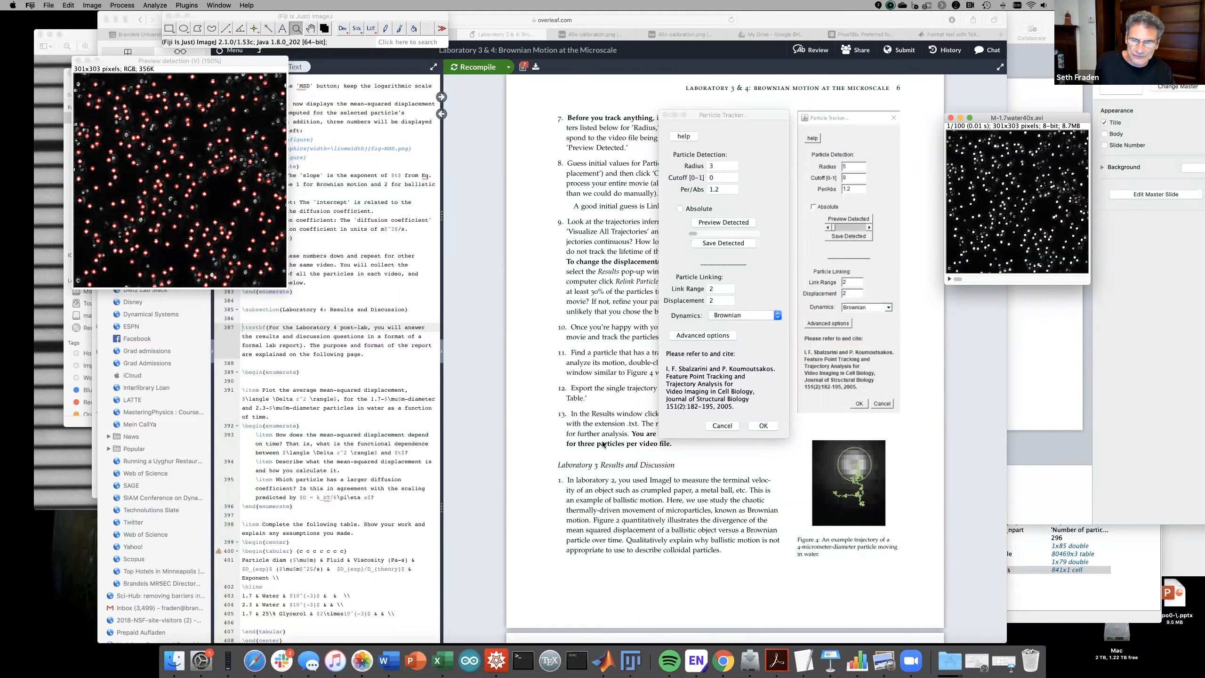
left_click(763, 426)
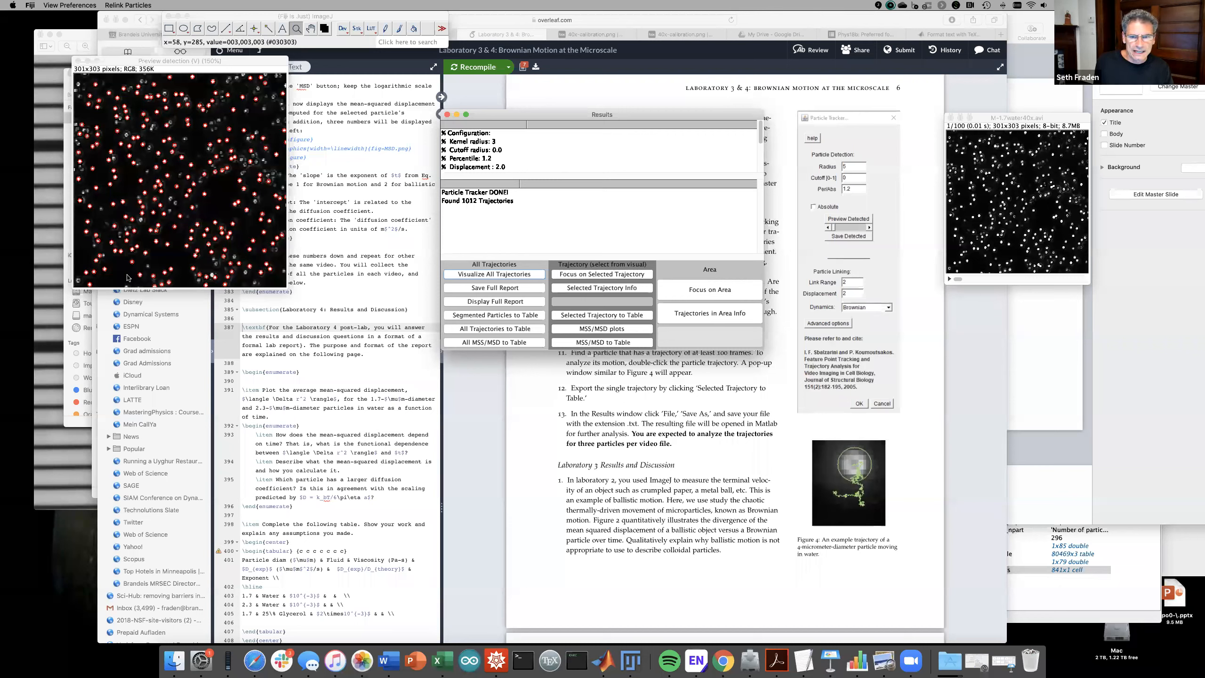
- Visualize all trajectories over the movie, enlarged to 300%
left_click(470, 275)
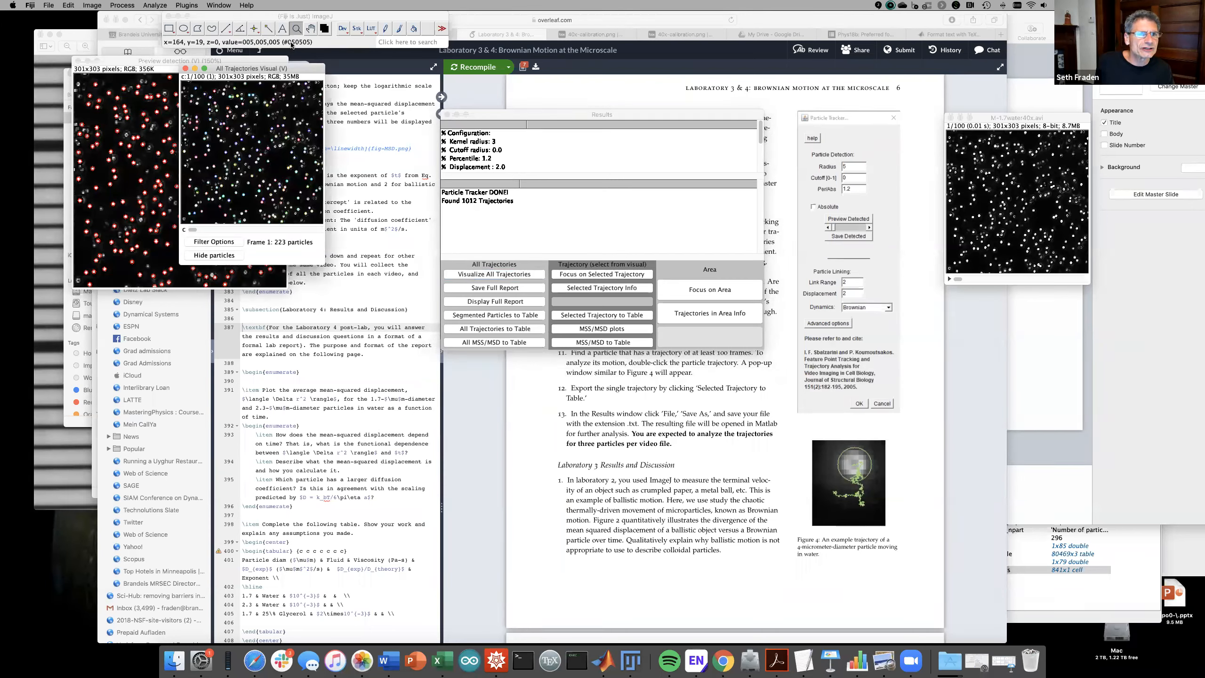
left_click(244, 160)
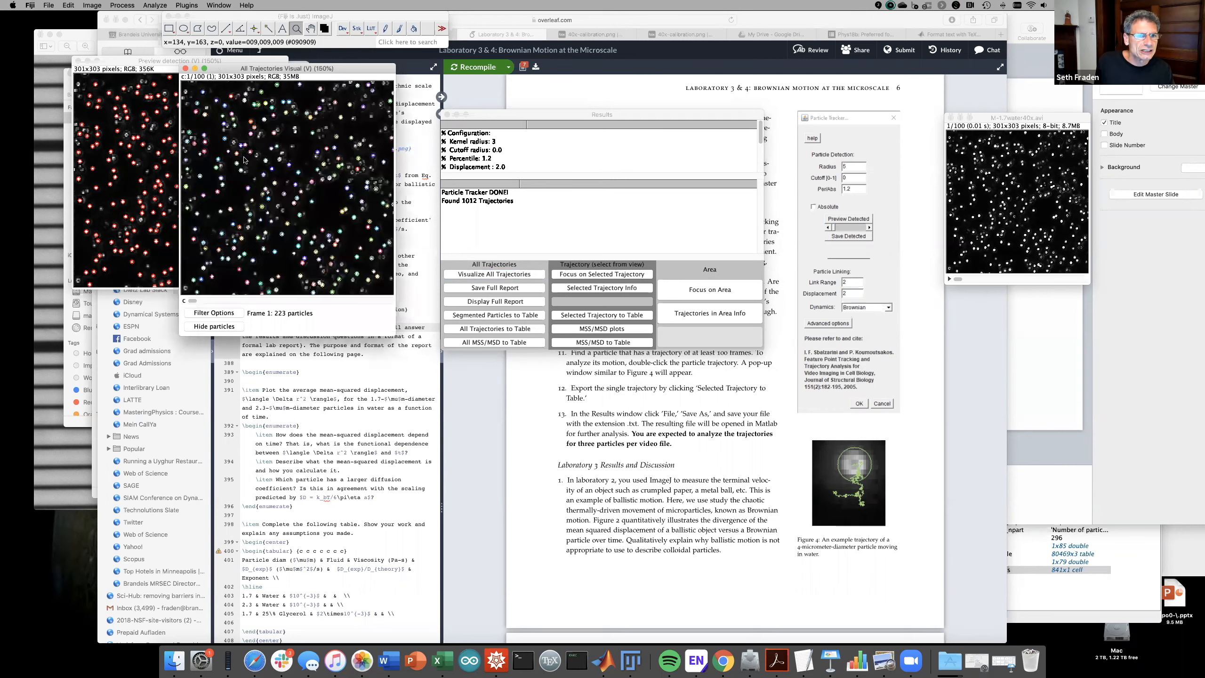
left_click(284, 186)
left_click_drag(225, 67, 121, 56)
left_click(186, 208)
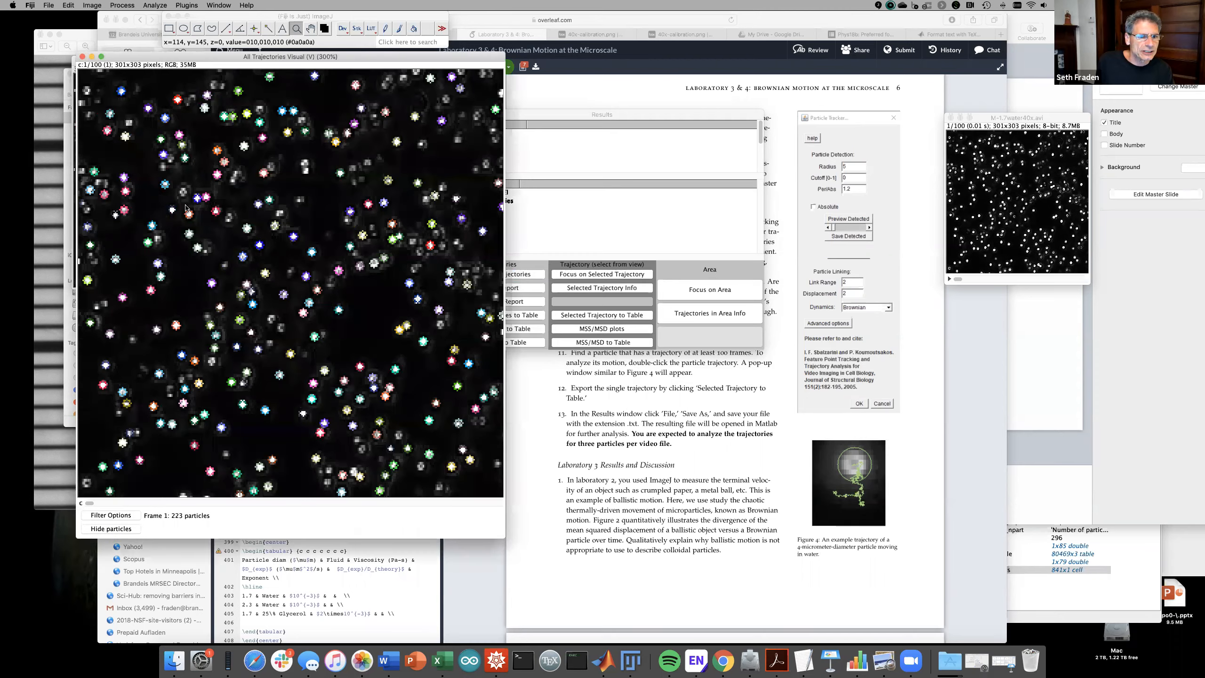
left_click_drag(110, 505, 53, 471)
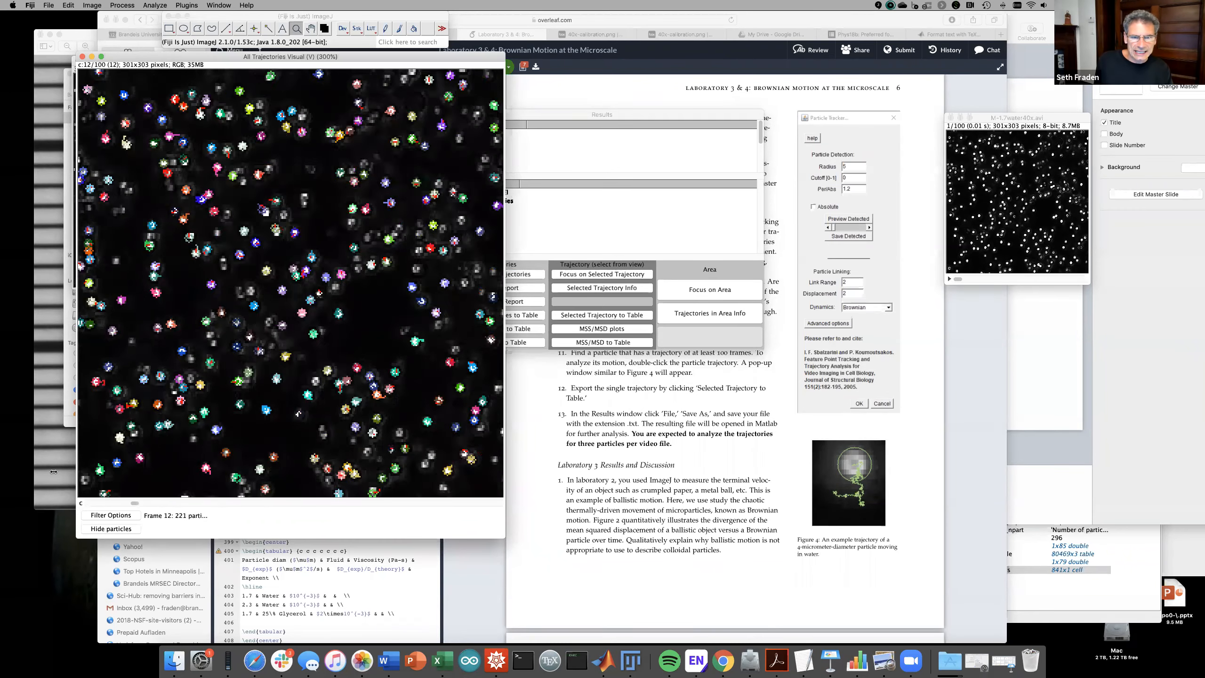
- Move the Results window right and scrub the trajectory movie between frames 6 and 58
left_click(573, 109)
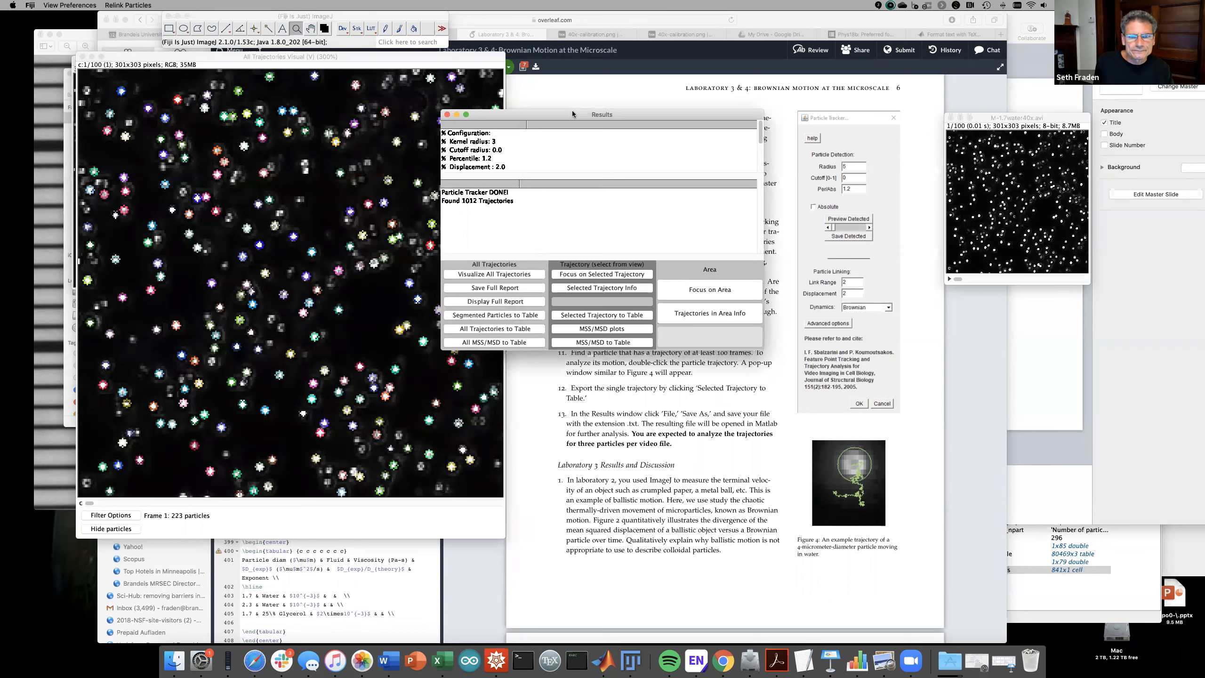
left_click_drag(572, 110, 705, 109)
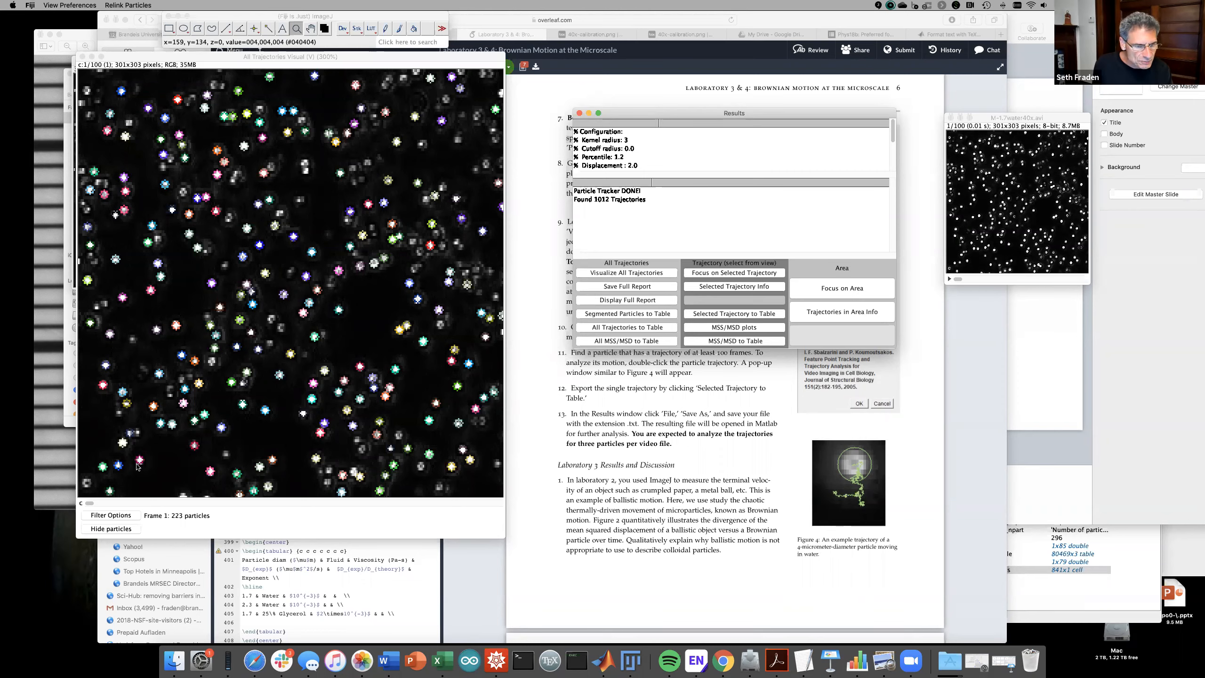
left_click_drag(88, 504, 365, 460)
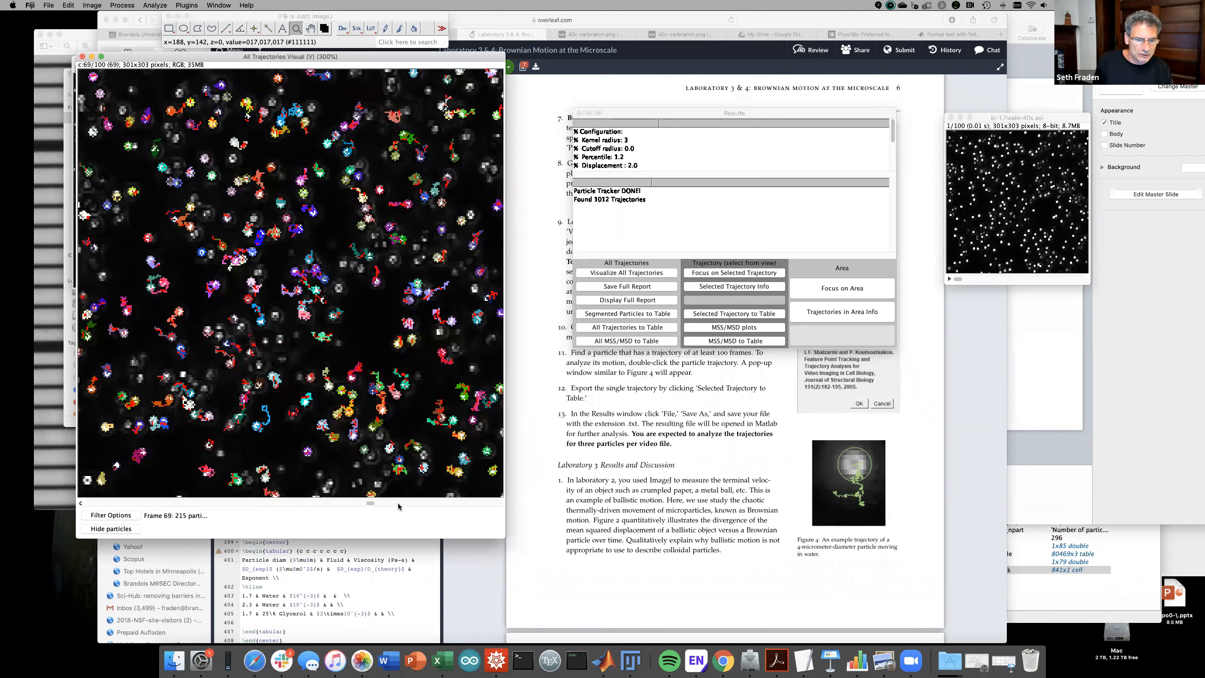
left_click_drag(368, 502, 304, 502)
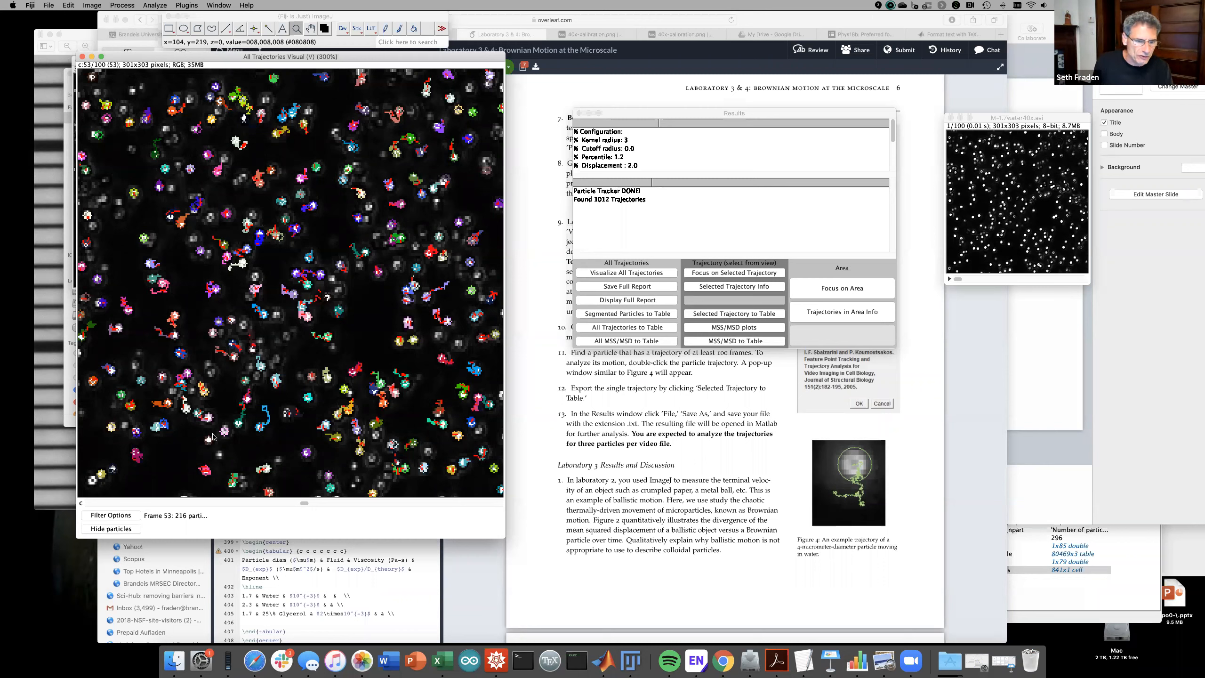
left_click_drag(304, 502, 109, 503)
left_click(112, 516)
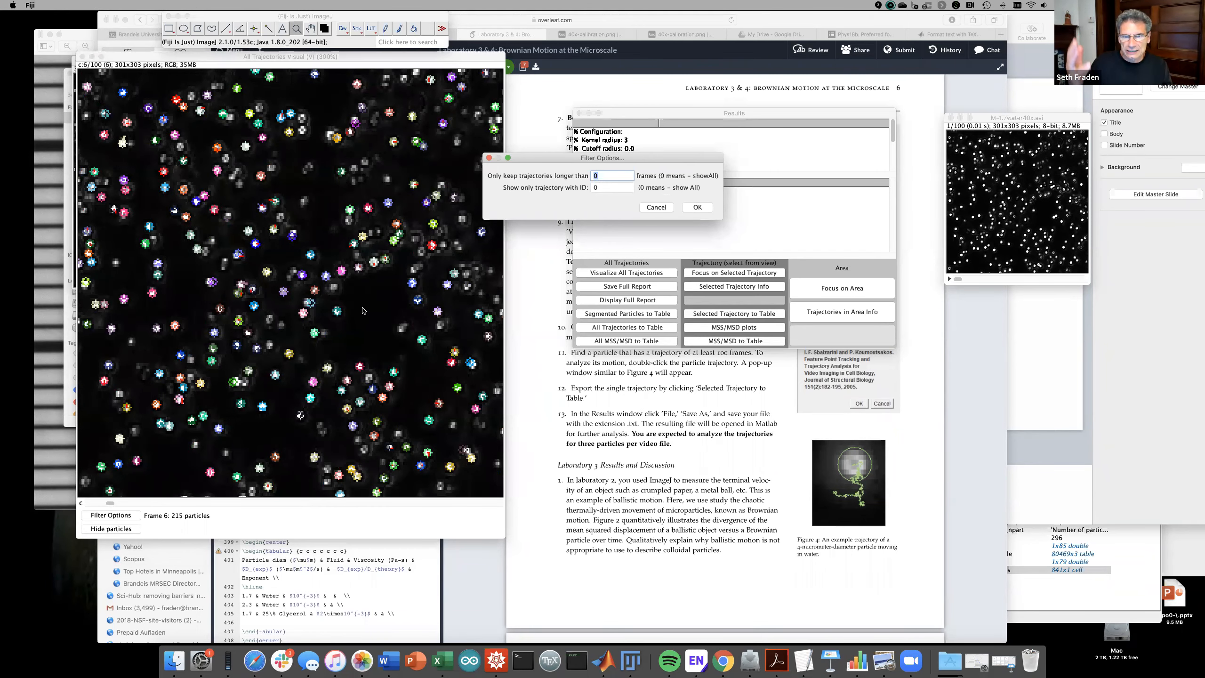
- Keep only trajectories longer than 90 frames, leaving 59, and scrub through them
type("90")
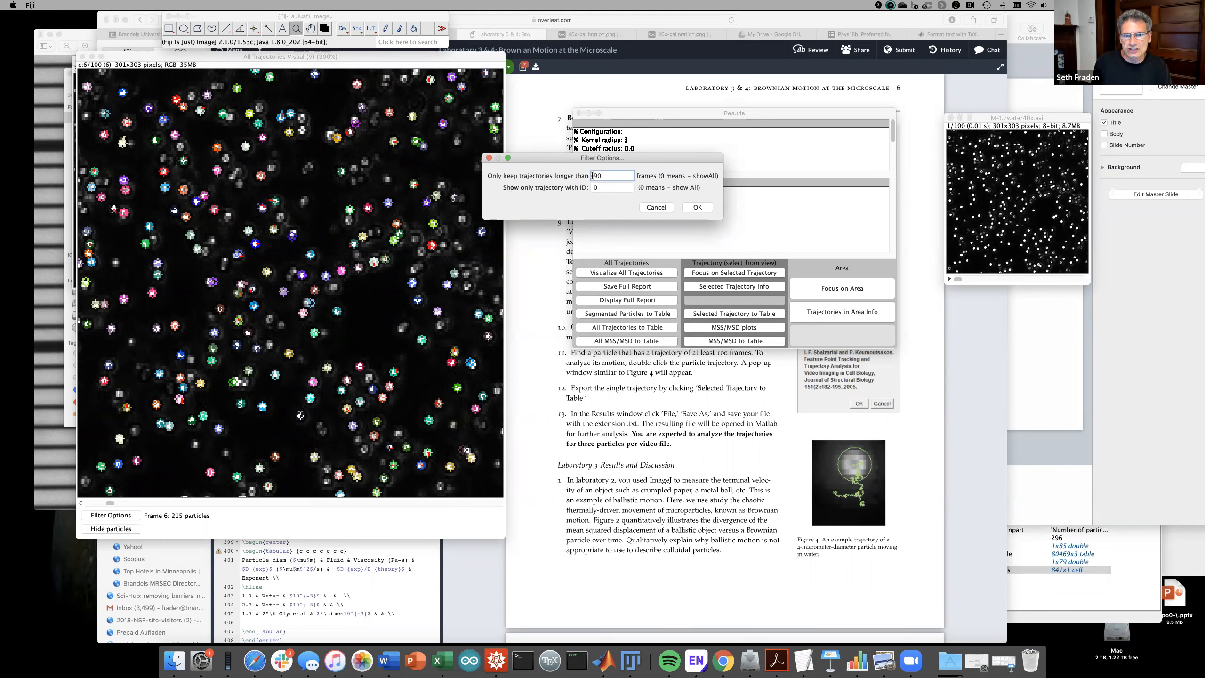
left_click(696, 207)
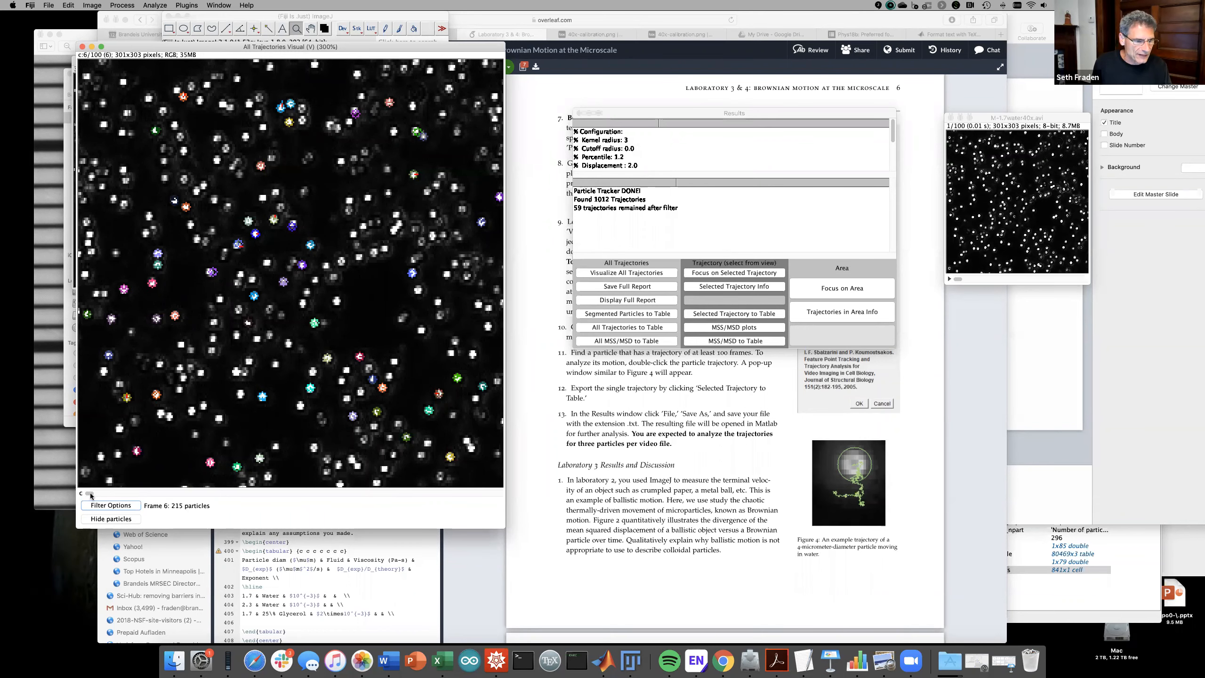
left_click_drag(92, 496, 345, 494)
- Bring the Overleaf lab handout back in front at the particle-tracking instructions
scroll(399, 482, "up", 19)
scroll(176, 474, "down", 20)
scroll(494, 452, "up", 20)
scroll(493, 452, "up", 20)
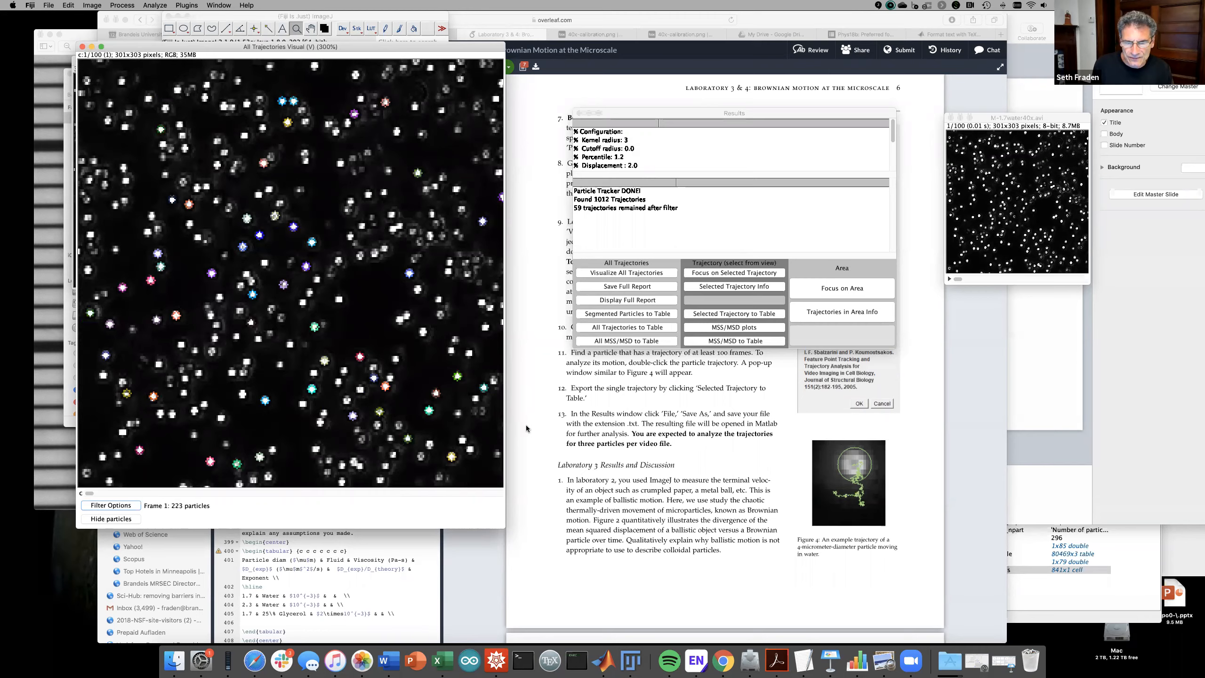
left_click(559, 413)
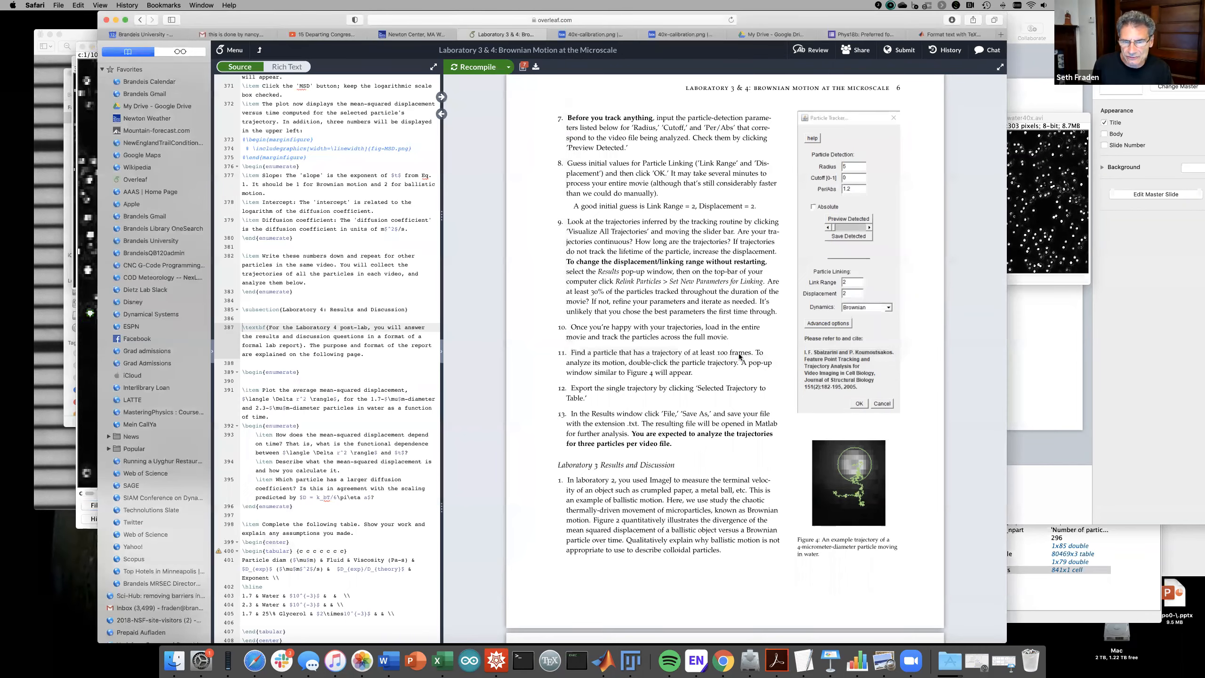
- Scroll the handout to the page-8 MSD protocol, then switch back to Fiji
scroll(713, 413, "down", 15)
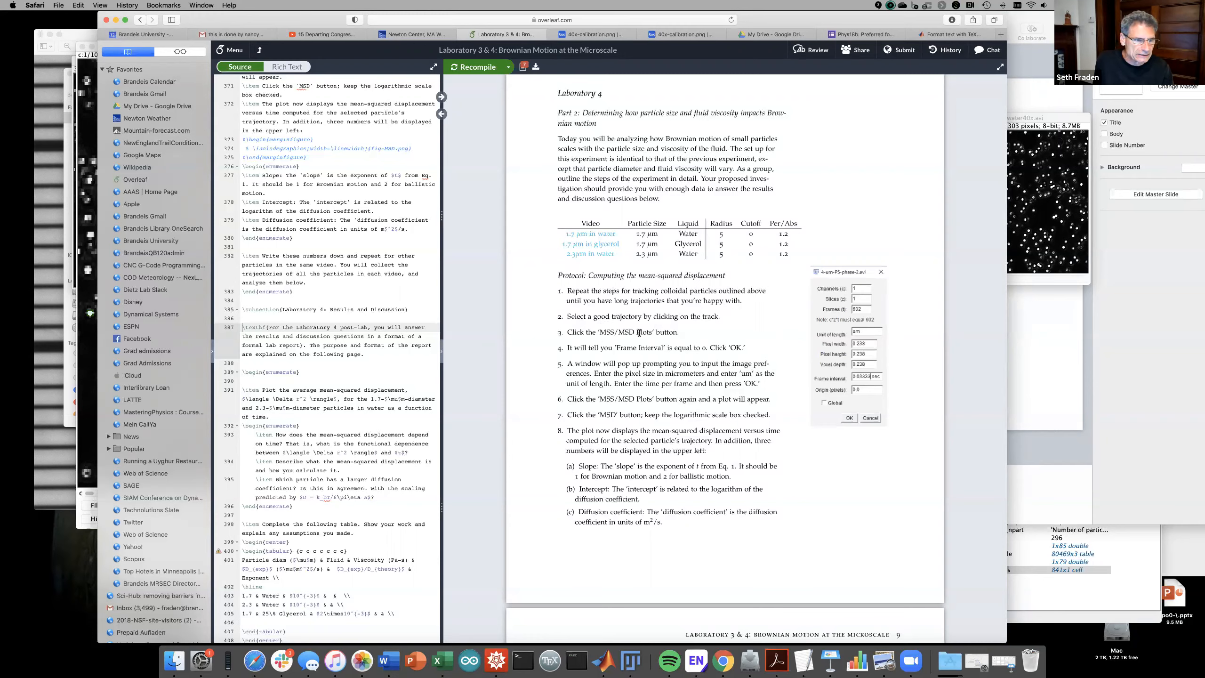
left_click(620, 649)
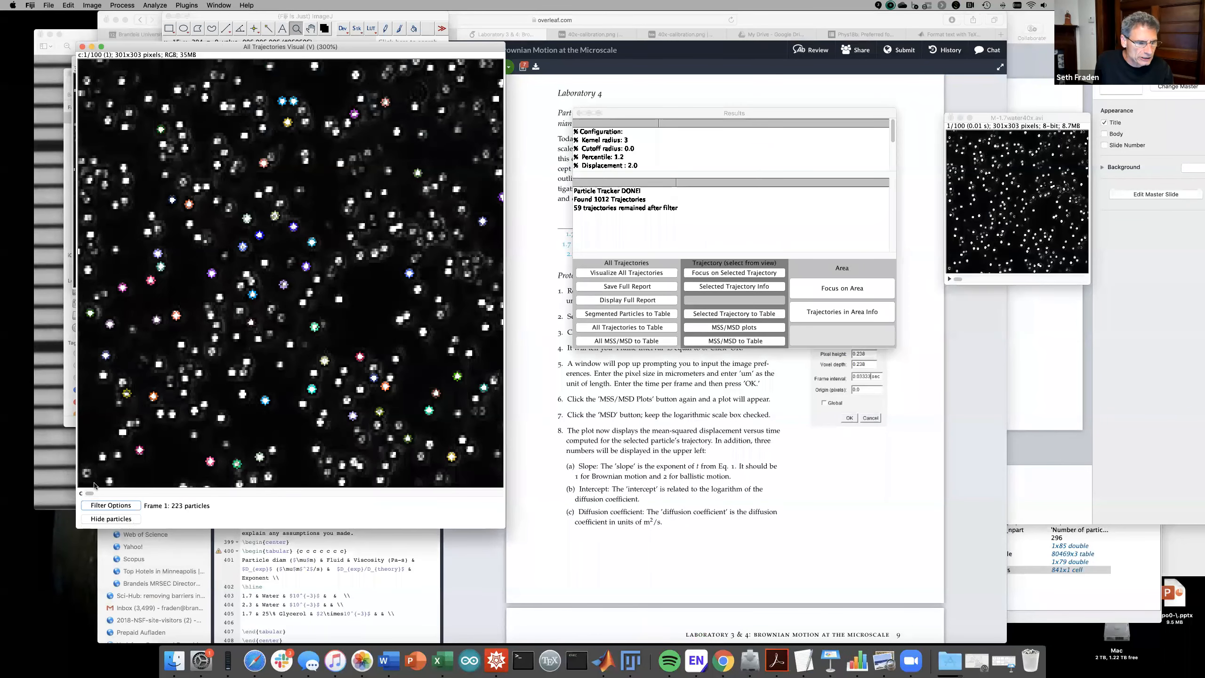
- Advance the movie to frame 56, select trajectory 134, and request its MSS/MSD plots
left_click_drag(174, 494, 316, 493)
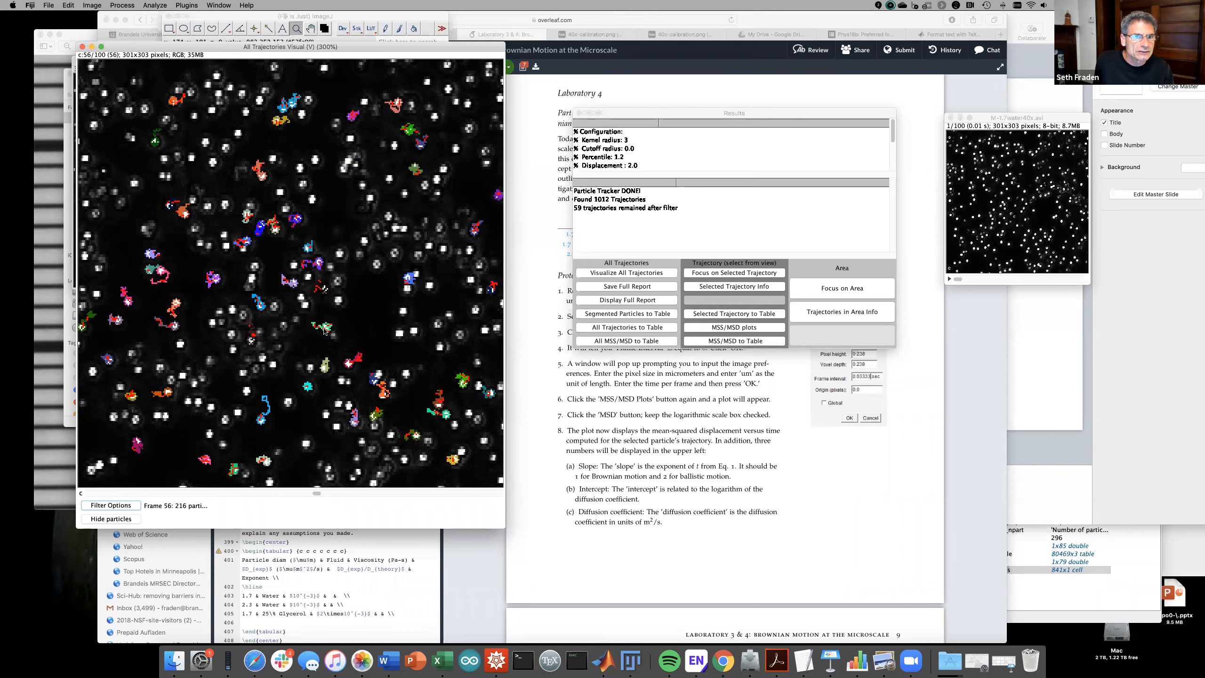
left_click(310, 29)
left_click(323, 326)
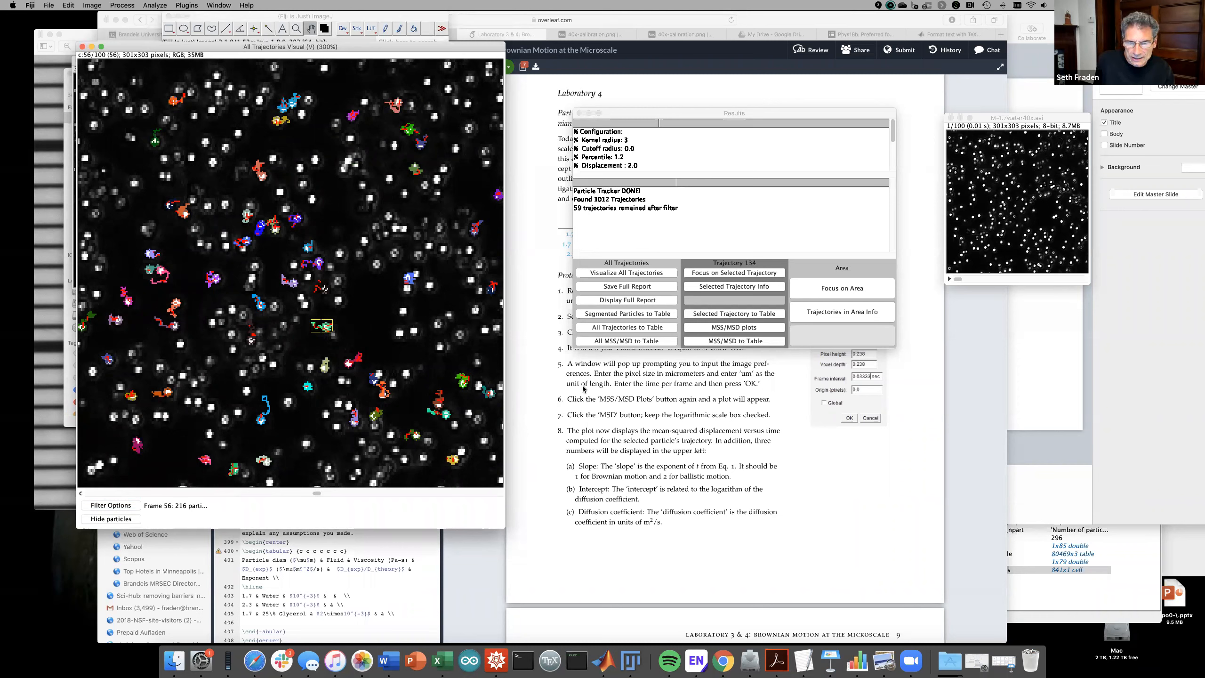
scroll(582, 384, "up", 1)
scroll(582, 383, "up", 3)
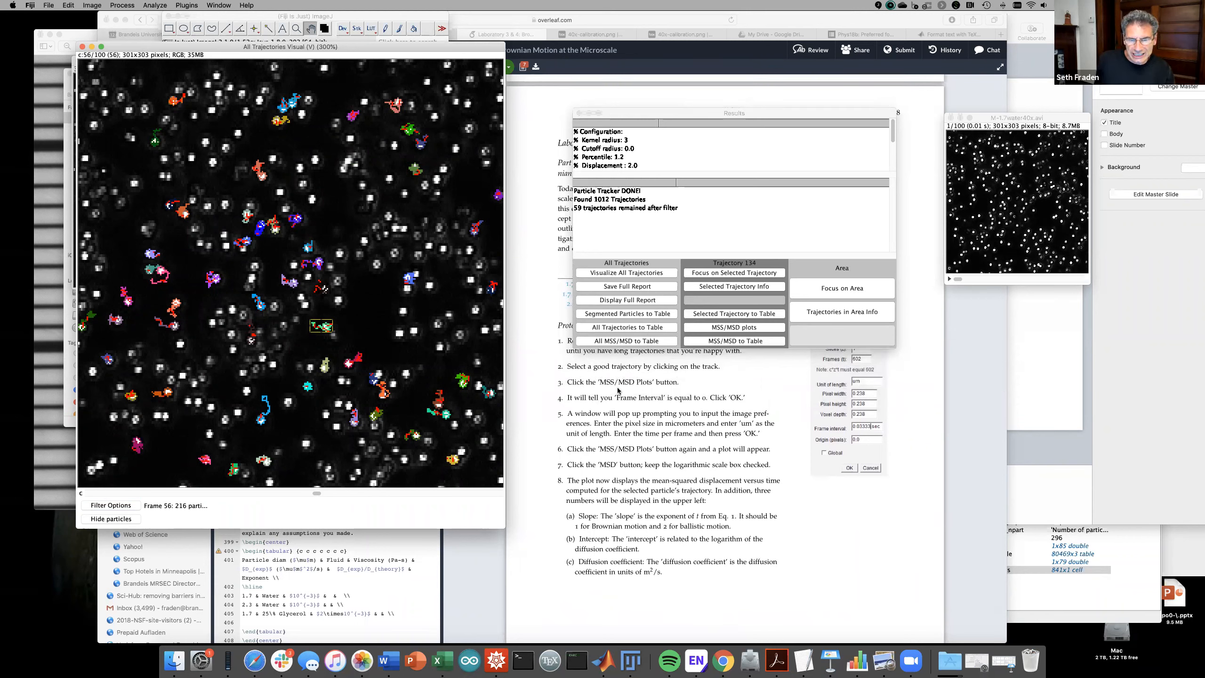
left_click(718, 328)
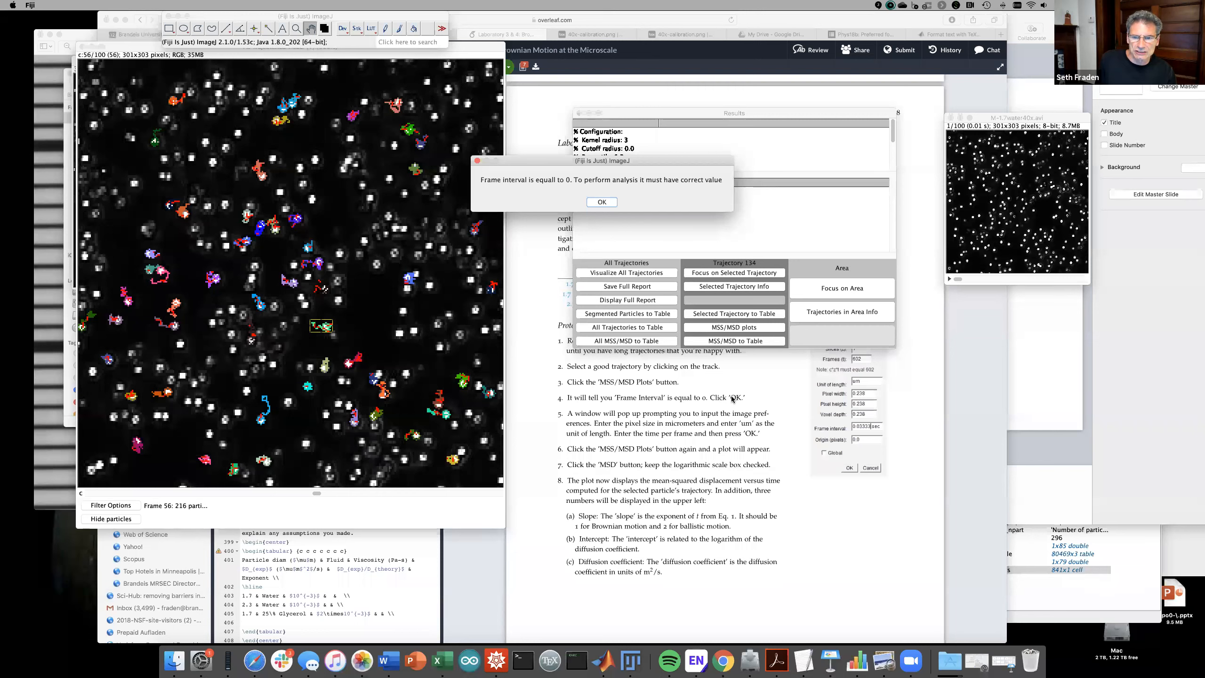
- Dismiss the zero frame-interval warning, move the Fiji windows aside, and scroll the Overleaf handout to page 7
left_click(601, 204)
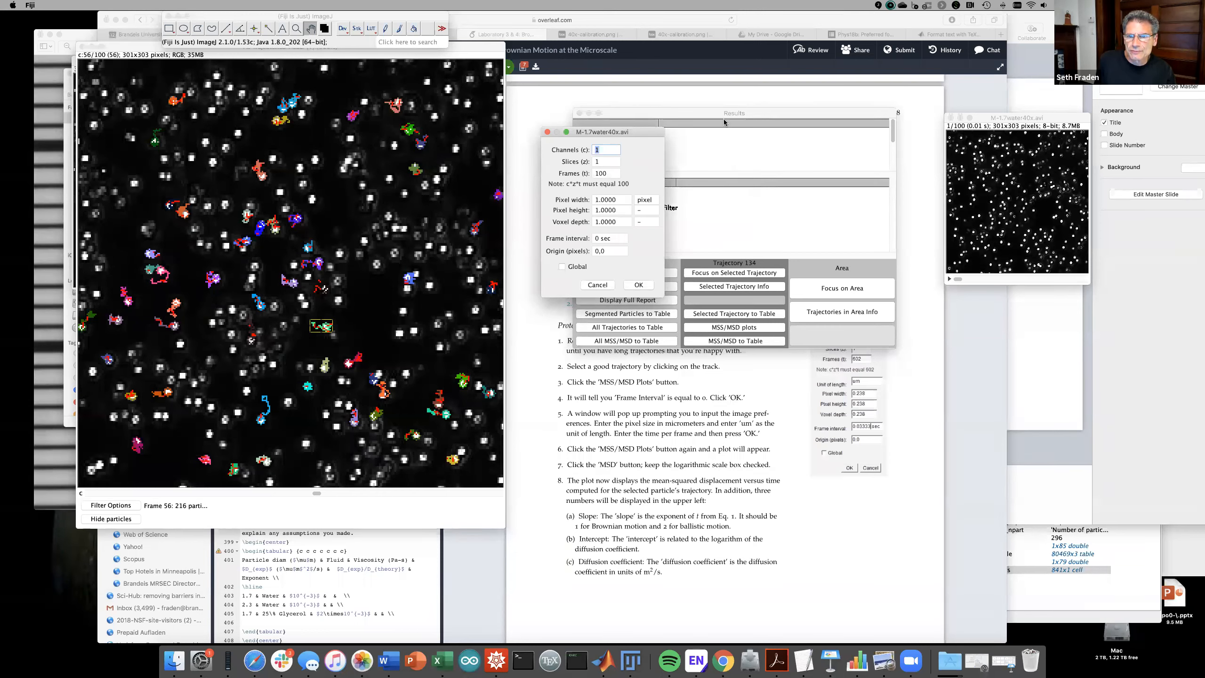
left_click_drag(718, 113, 729, 57)
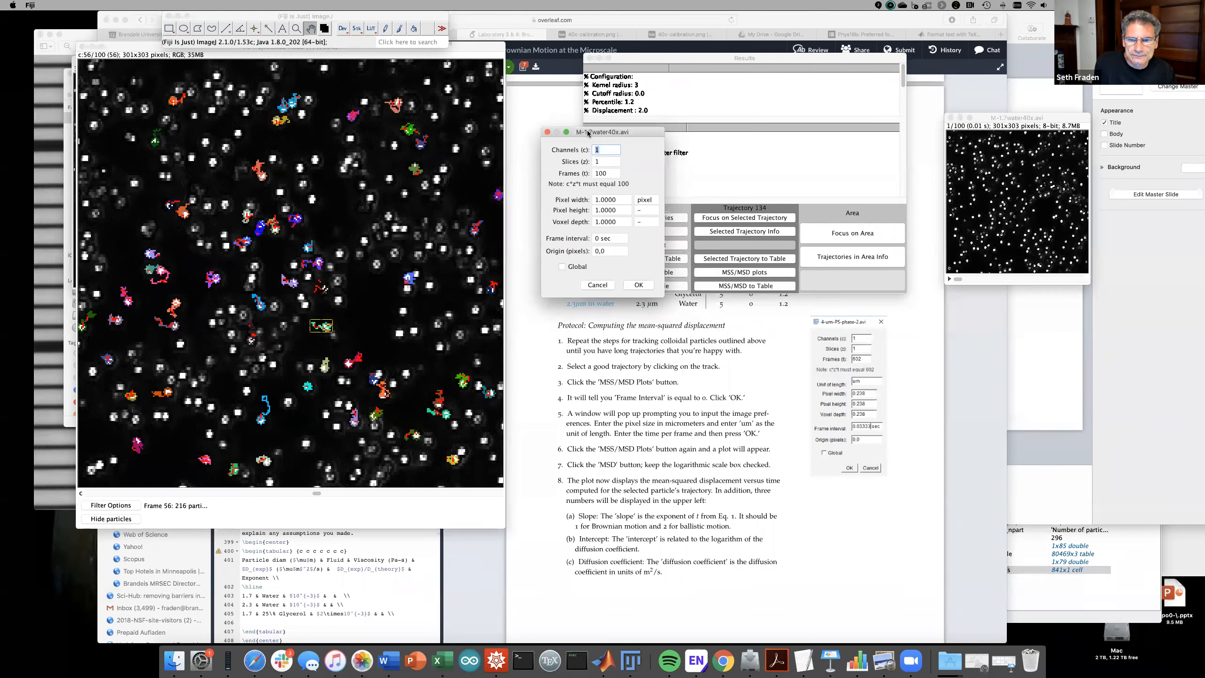
left_click_drag(588, 133, 354, 393)
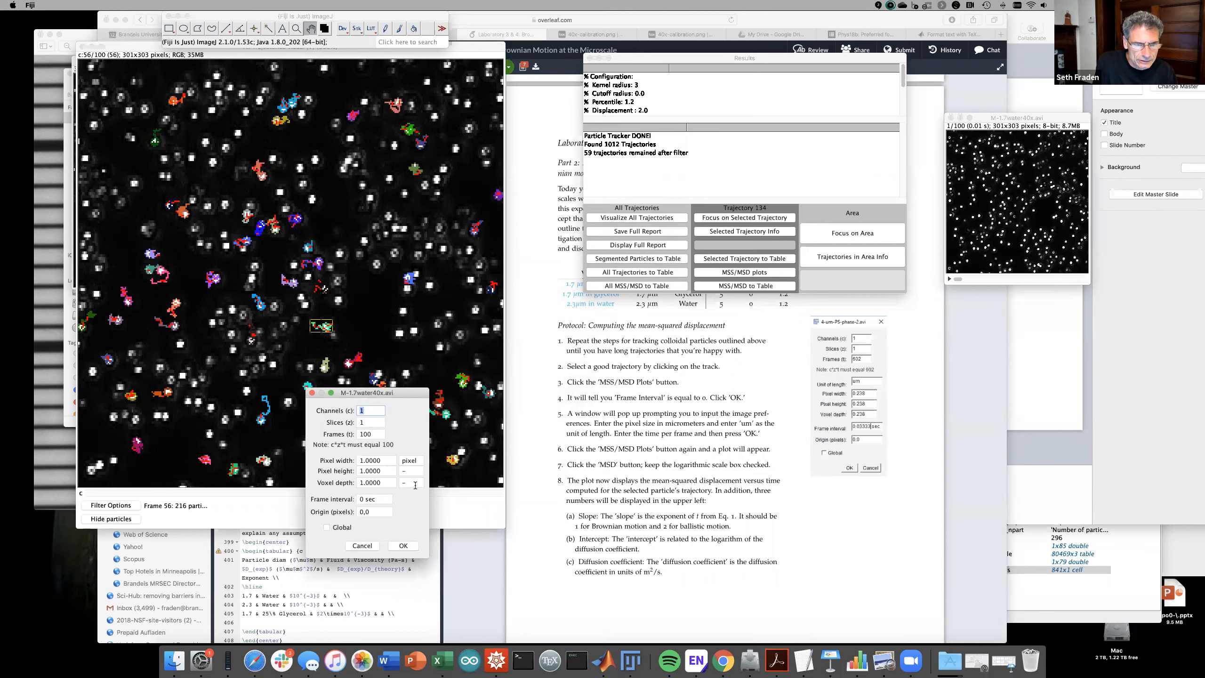
left_click(605, 444)
scroll(605, 444, "down", 10)
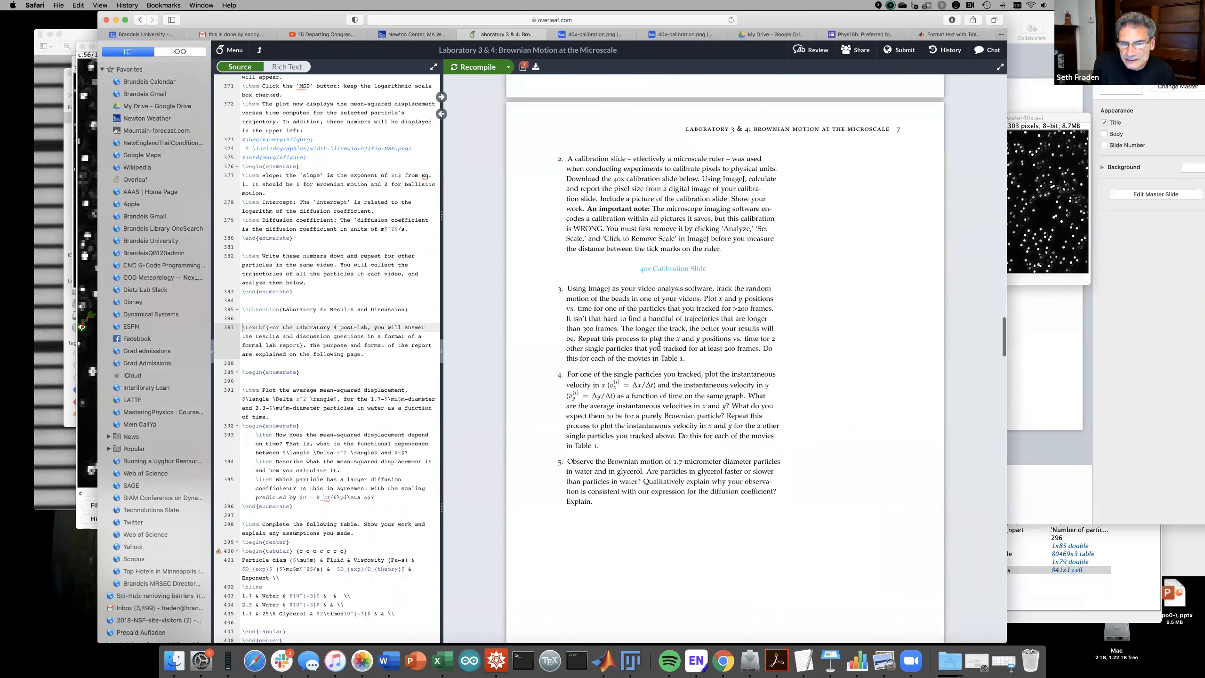
- Download 40x-calibration.png from Box, close its preview, and bring up the Downloads folder
left_click(651, 271)
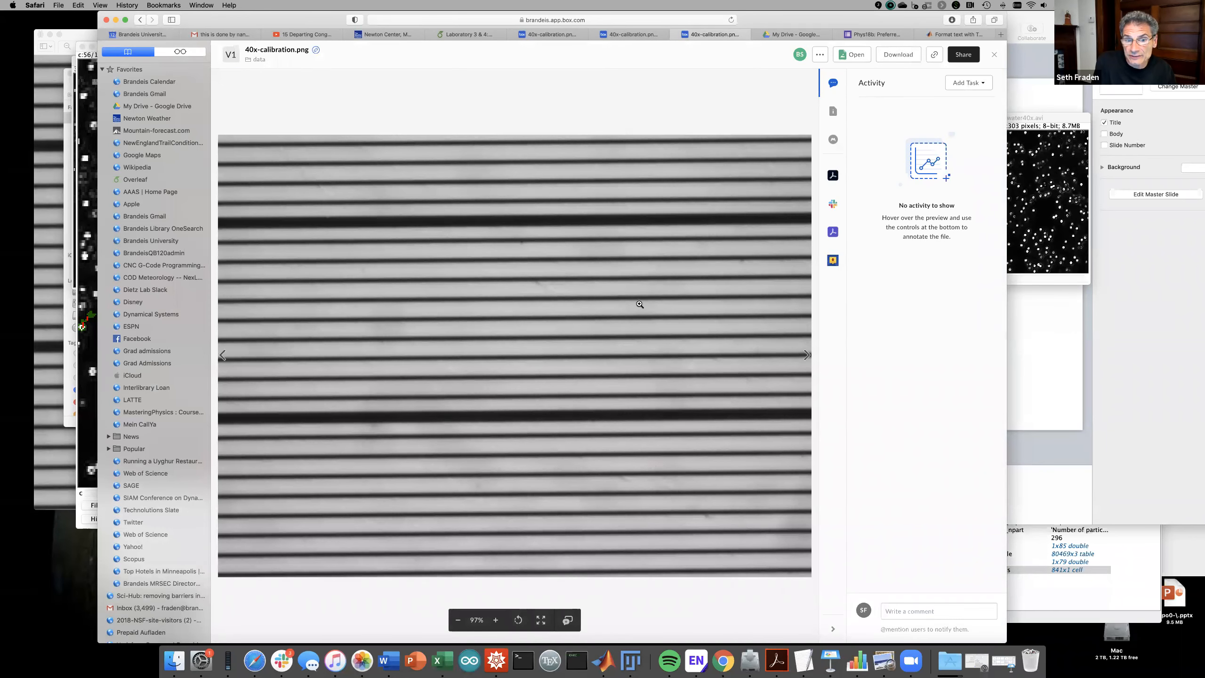
left_click(893, 57)
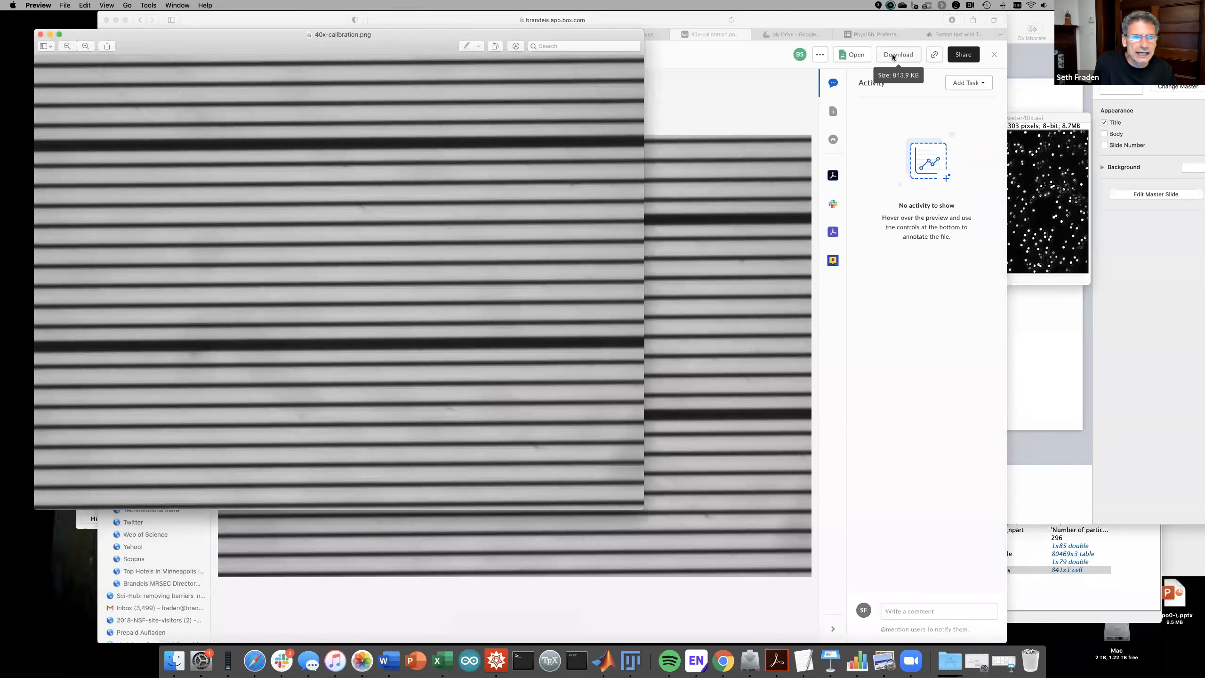
left_click(41, 35)
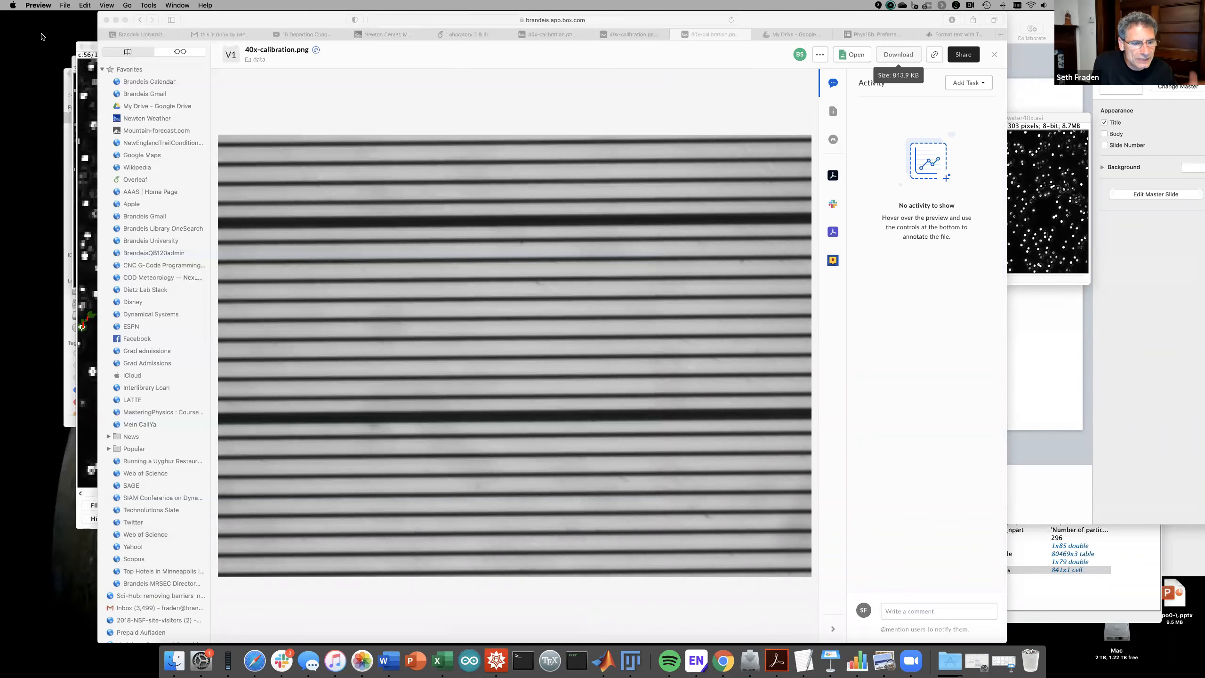
left_click(174, 660)
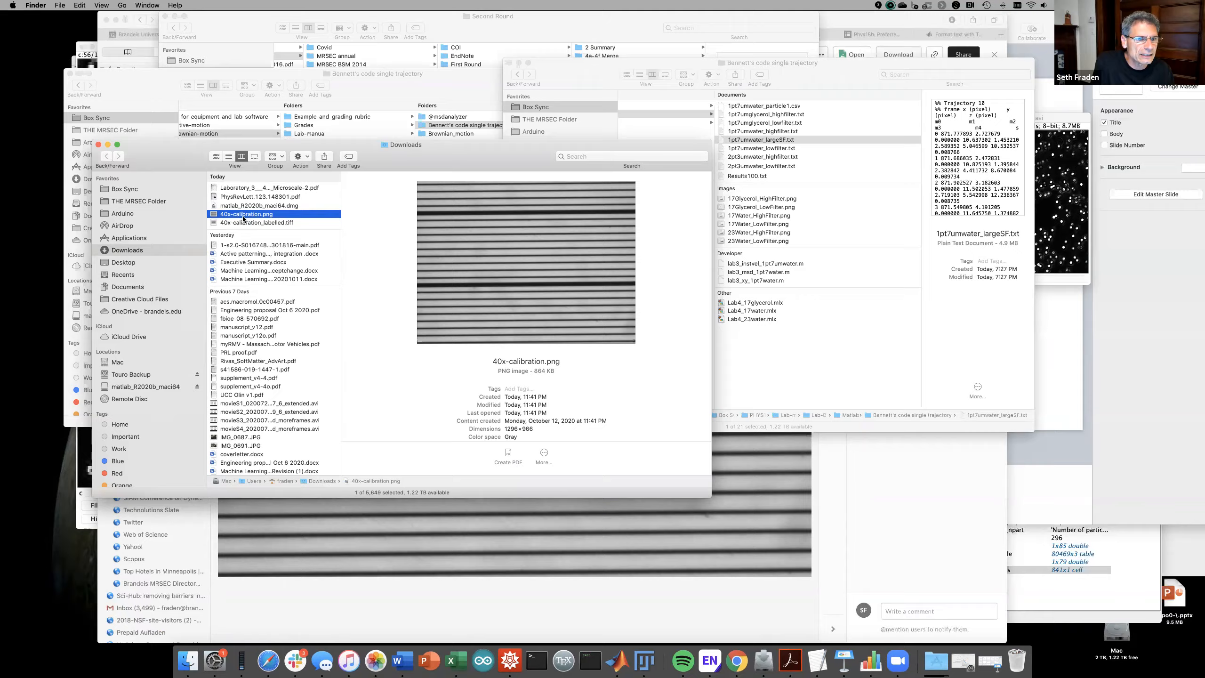
- Switch to Fiji, cancel the leftover M-1.7water40x.avi properties dialog, and close the error console
key("ctrl+Up")
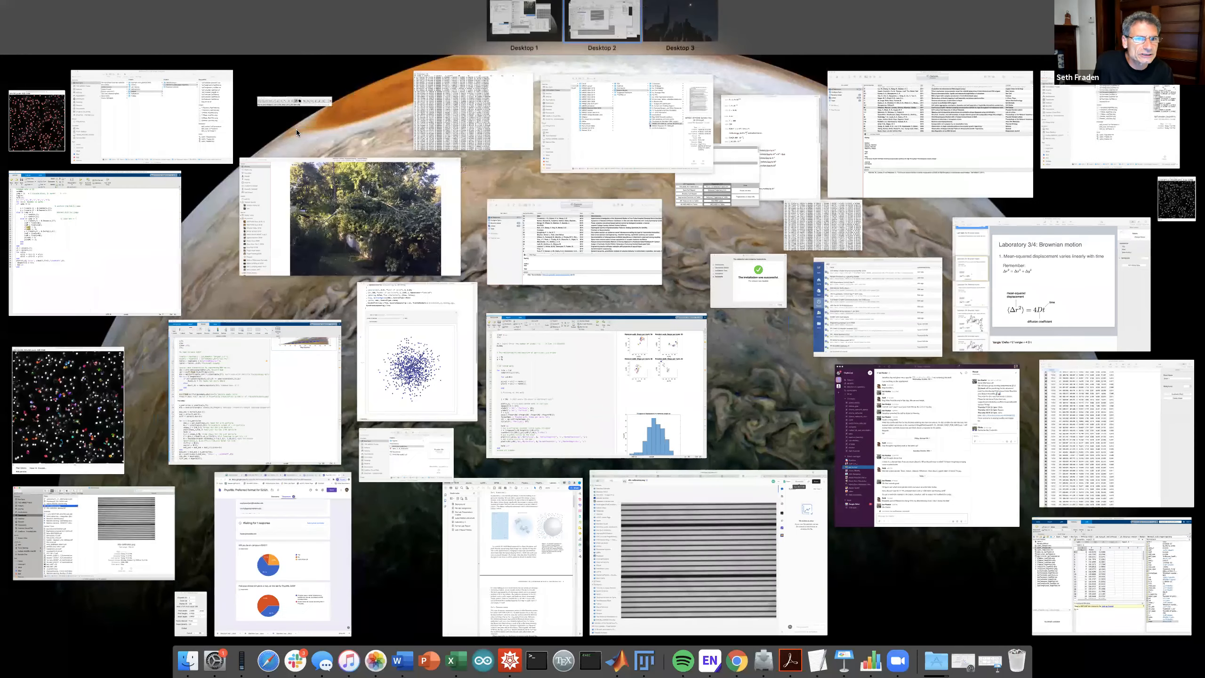
left_click(296, 129)
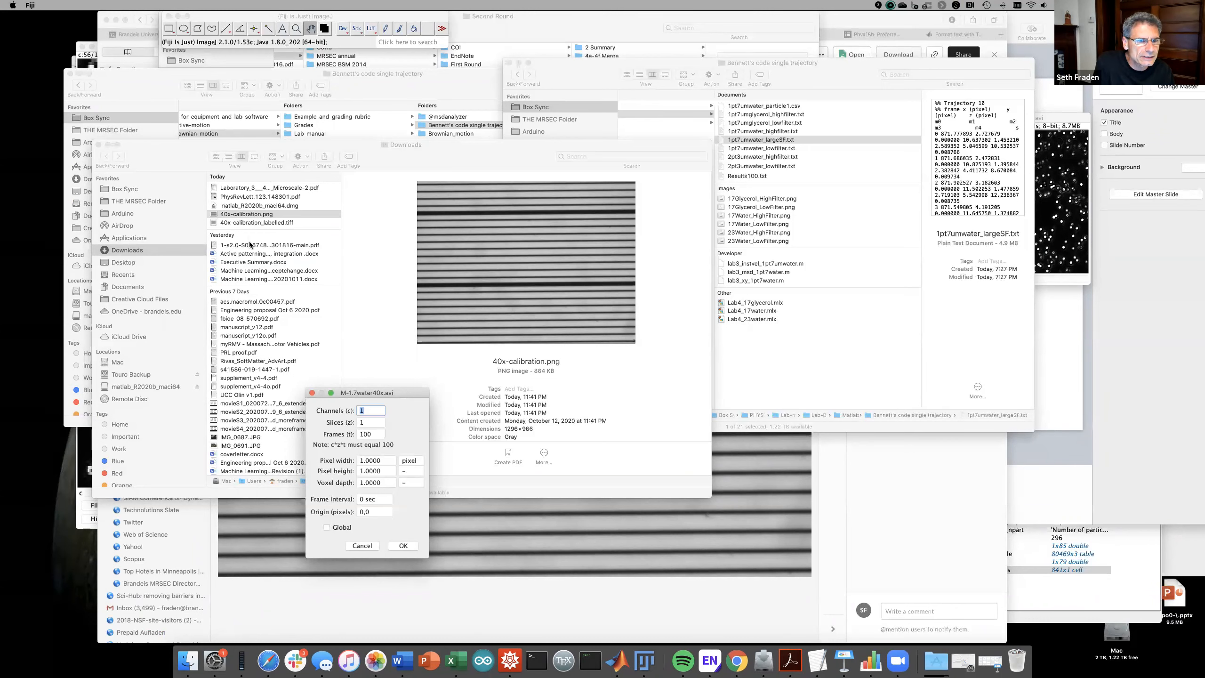
left_click_drag(233, 215, 239, 45)
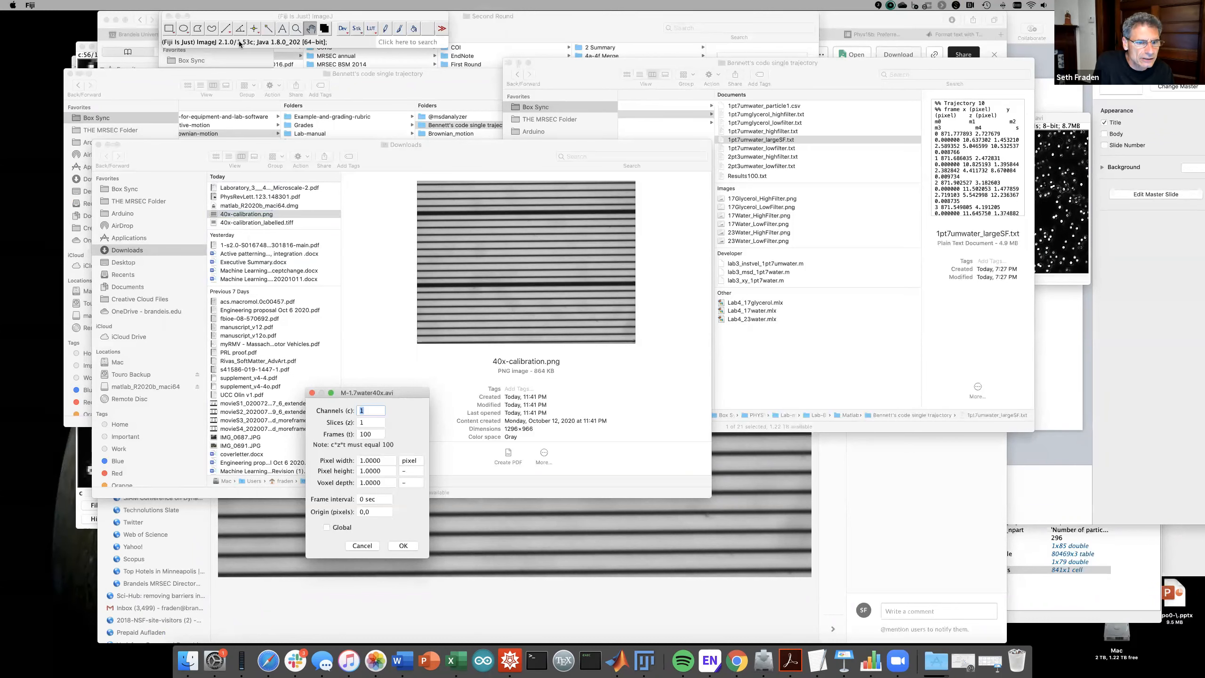
left_click(364, 547)
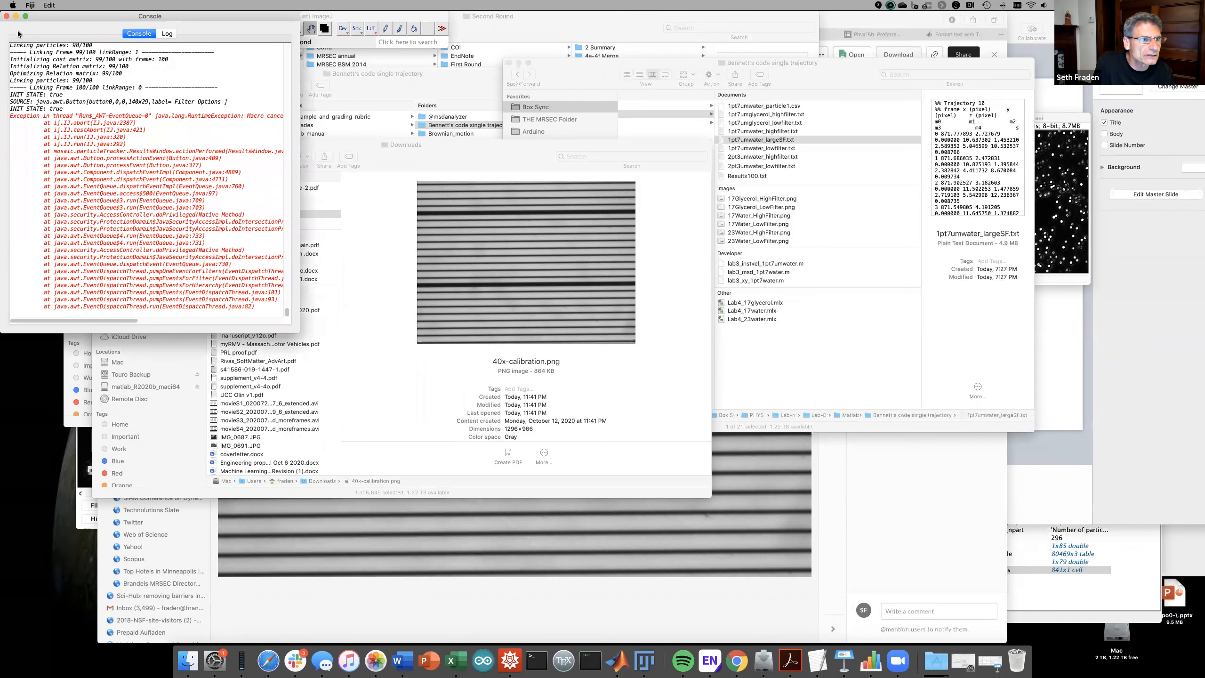
left_click(5, 17)
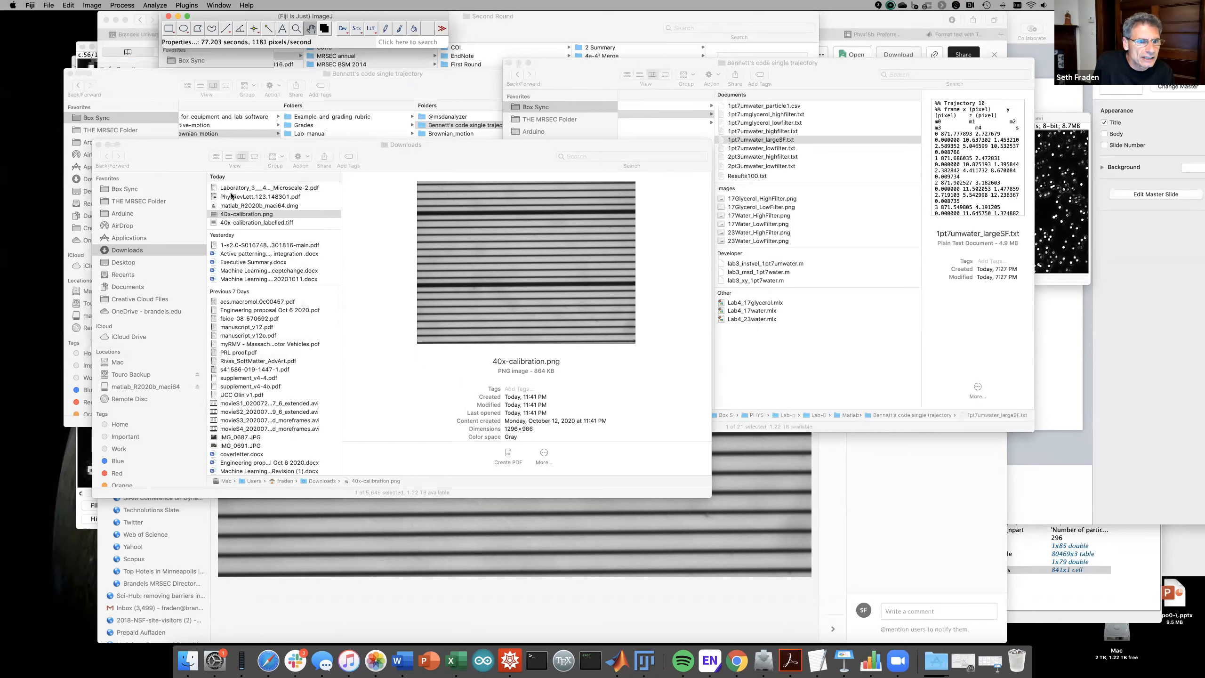
- Open 40x-calibration.png in Fiji and draw a vertical straight line across the ruler stripes
left_click_drag(238, 215, 243, 44)
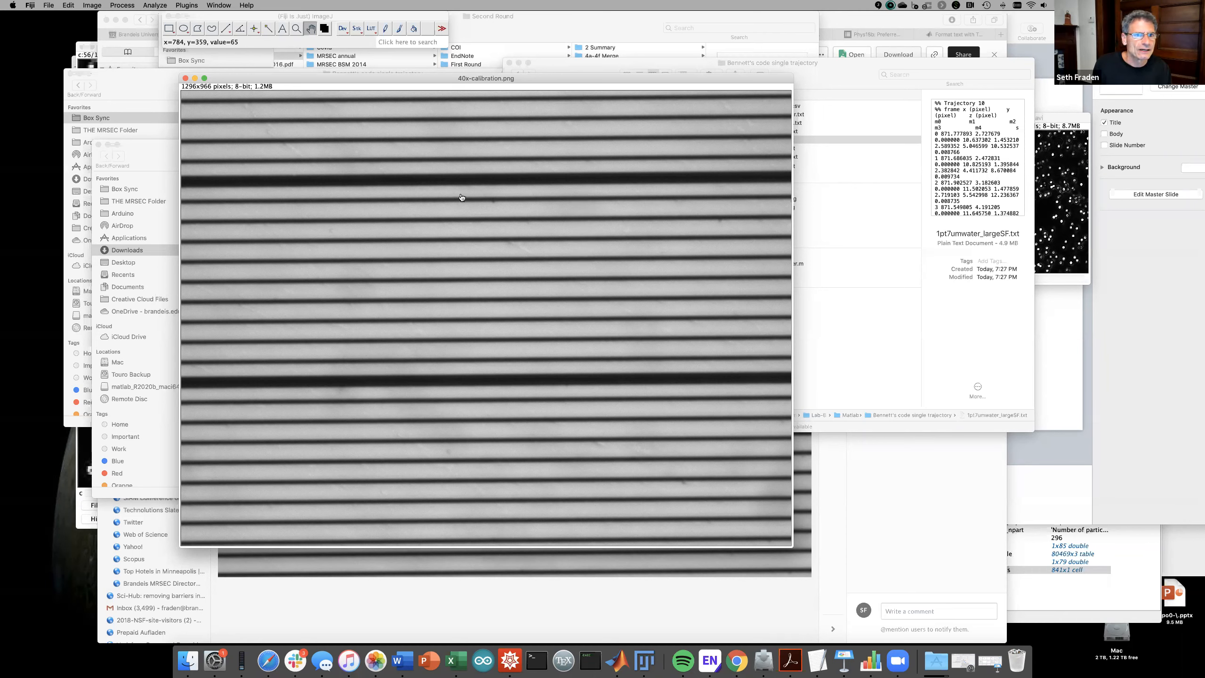
left_click(226, 28)
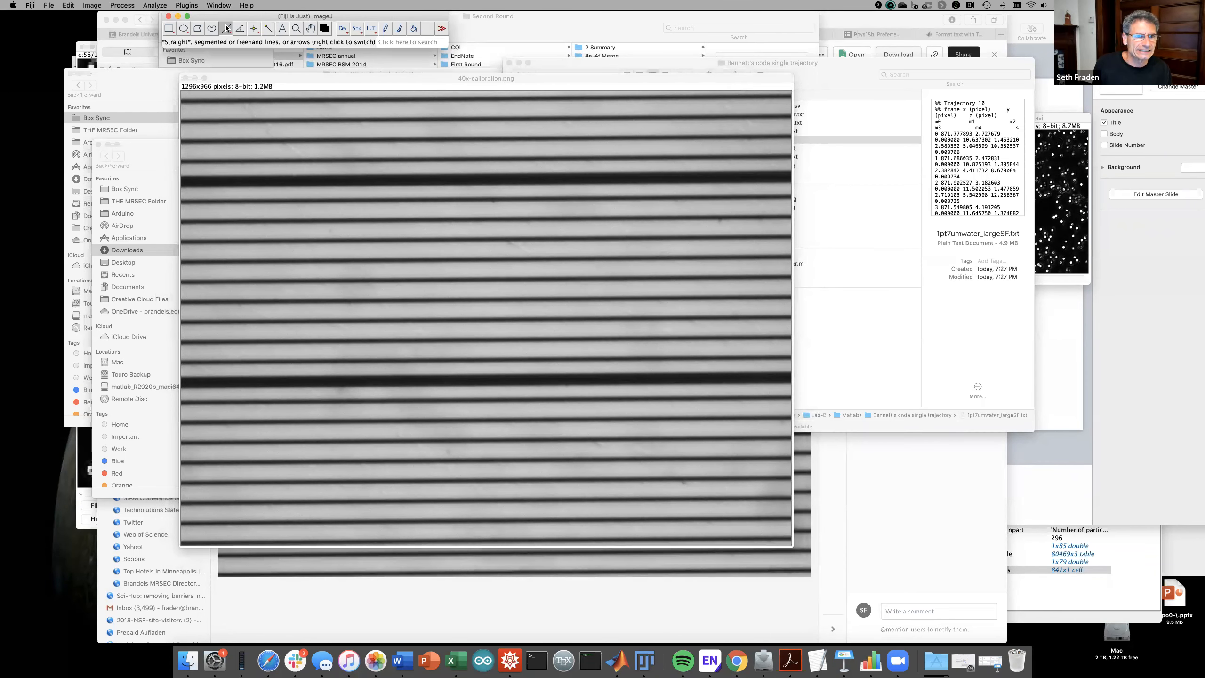
left_click_drag(578, 167, 574, 387)
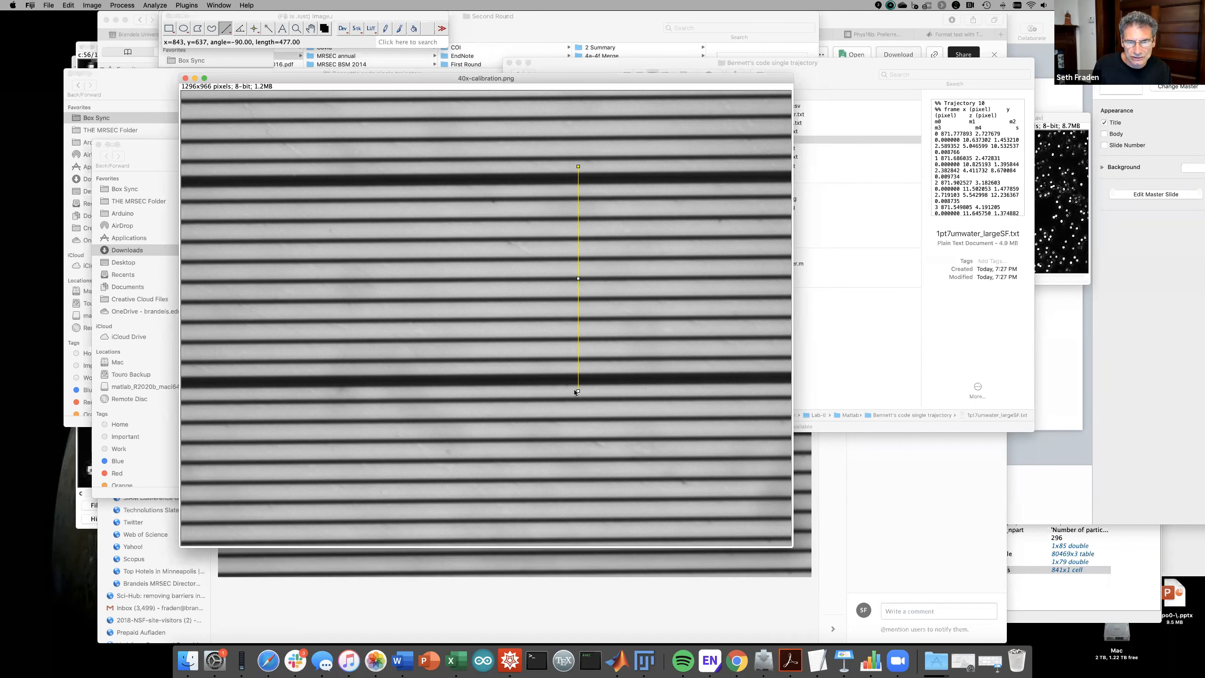
left_click(152, 5)
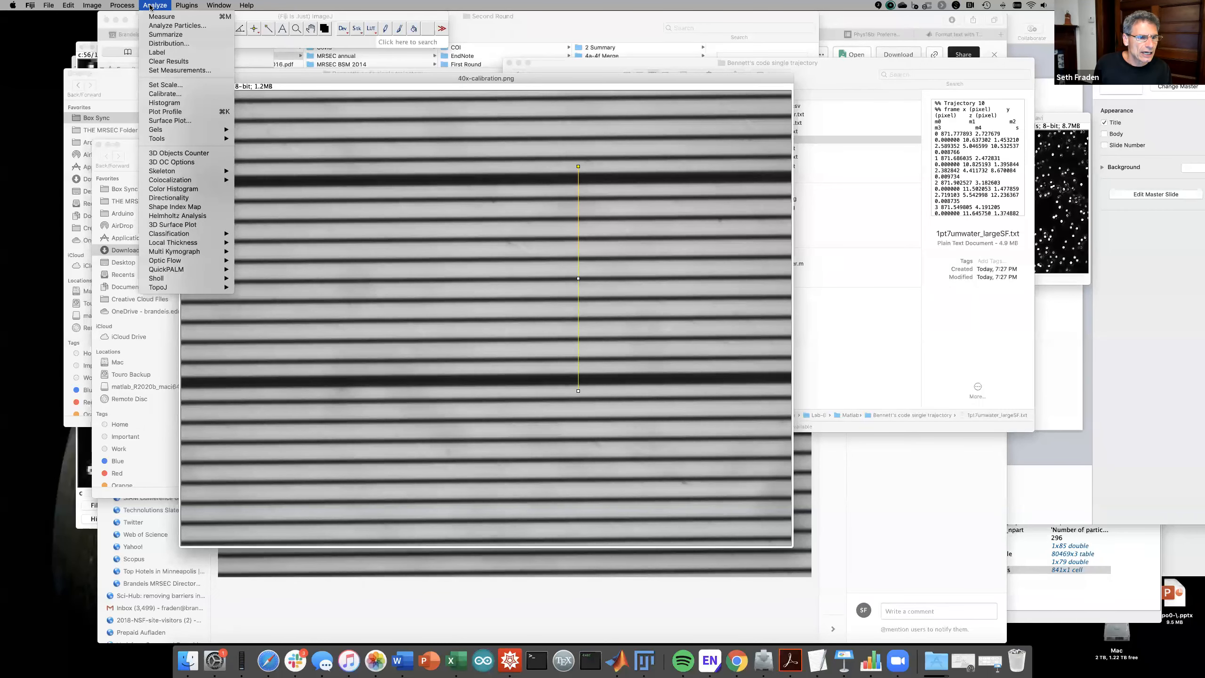
- Plot the intensity profile along the drawn line and move the plot window aside
mouse_move(126, 6)
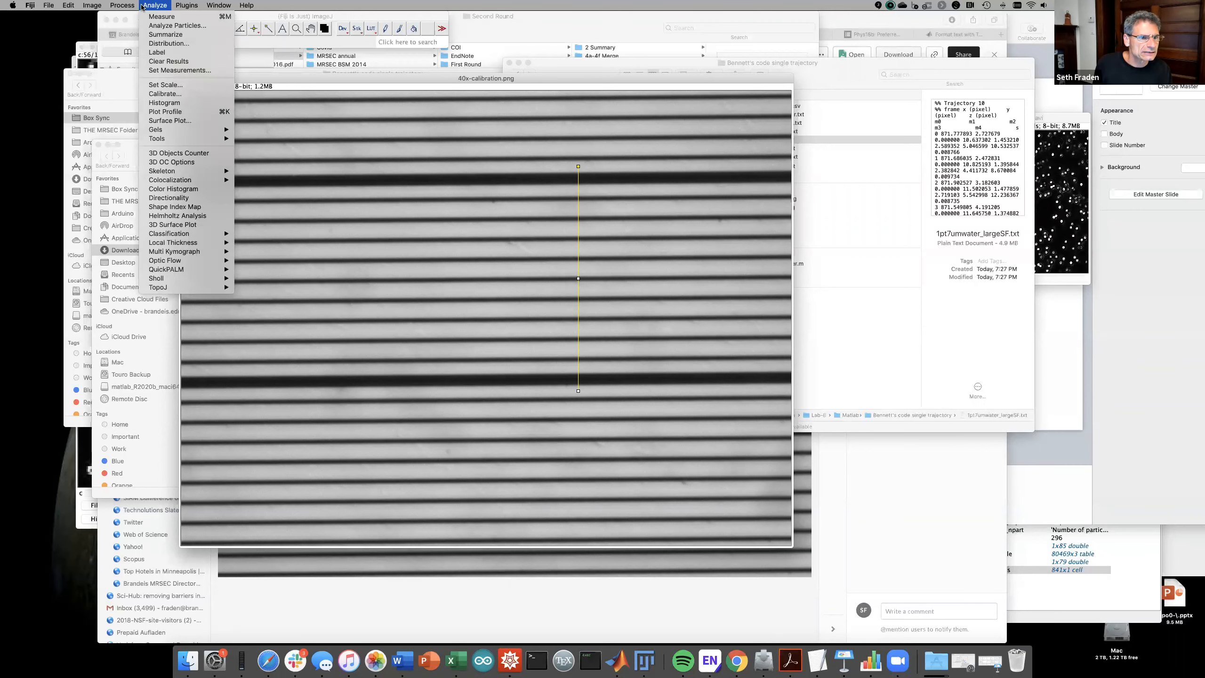
left_click(159, 113)
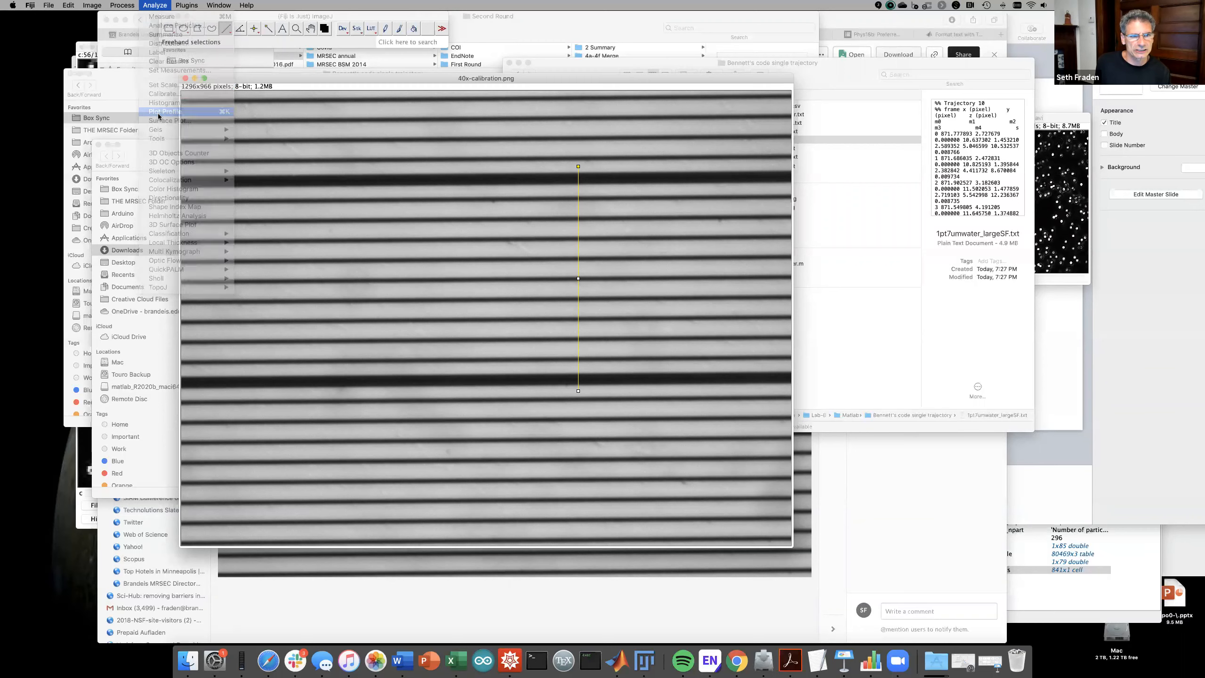
left_click_drag(312, 88, 340, 171)
left_click(556, 260)
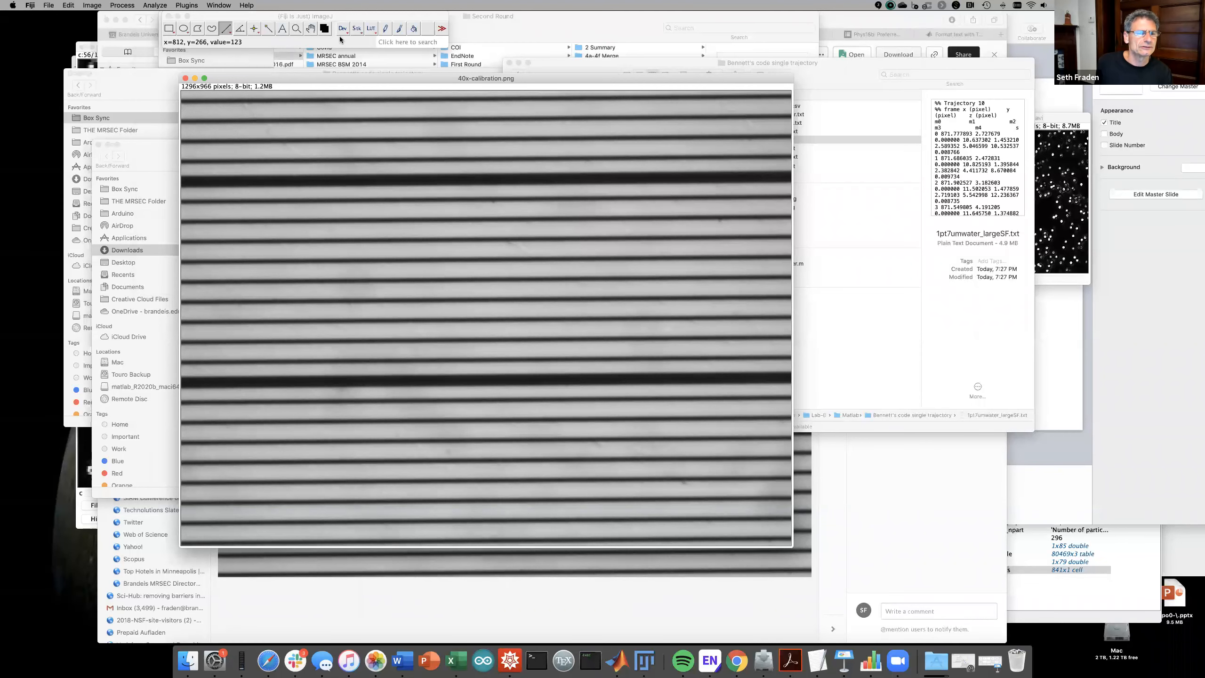
- Redraw a longer vertical line spanning several rulings on the calibration image
left_click(225, 7)
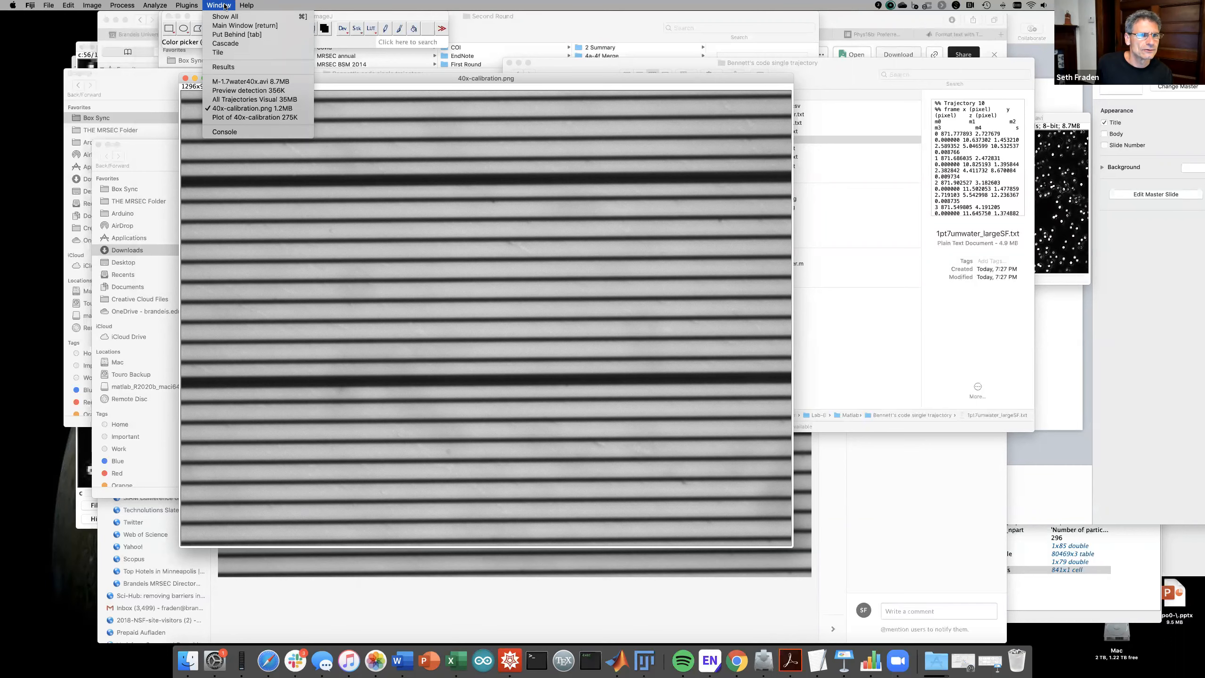
mouse_move(246, 5)
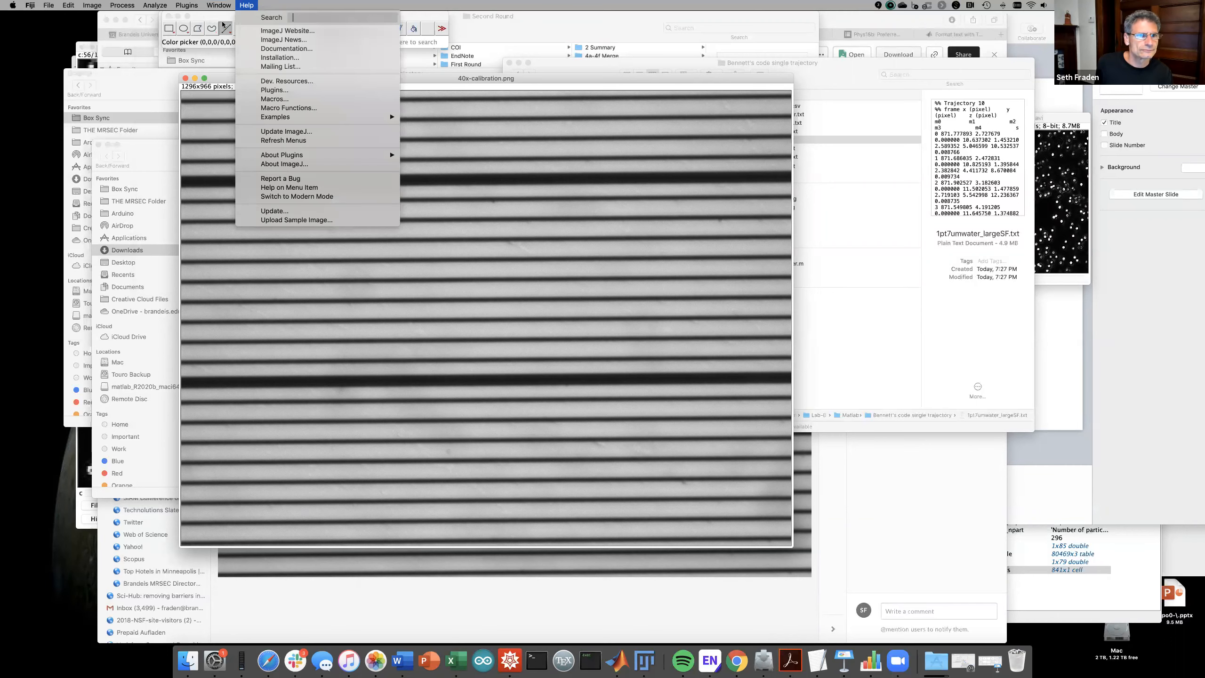
left_click(588, 167)
left_click_drag(583, 166, 601, 391)
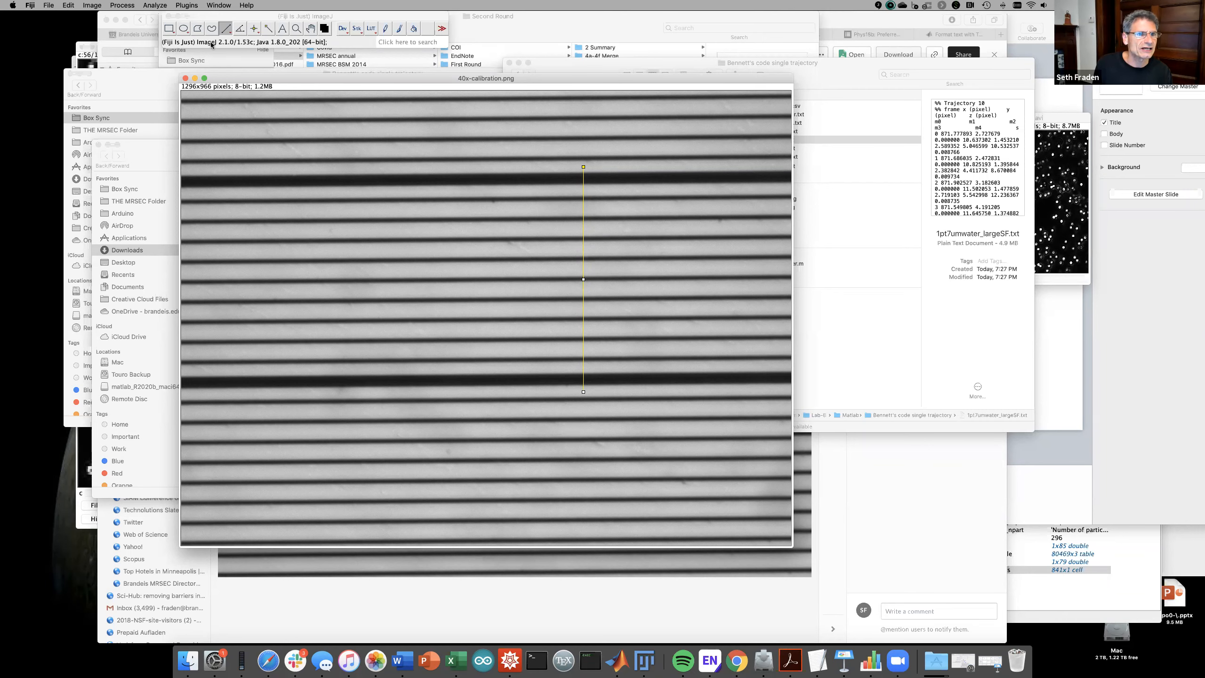
- Plot the gray-value profile along the new line and draw a measuring line across its minima
left_click(156, 5)
left_click(173, 112)
left_click_drag(321, 95, 359, 166)
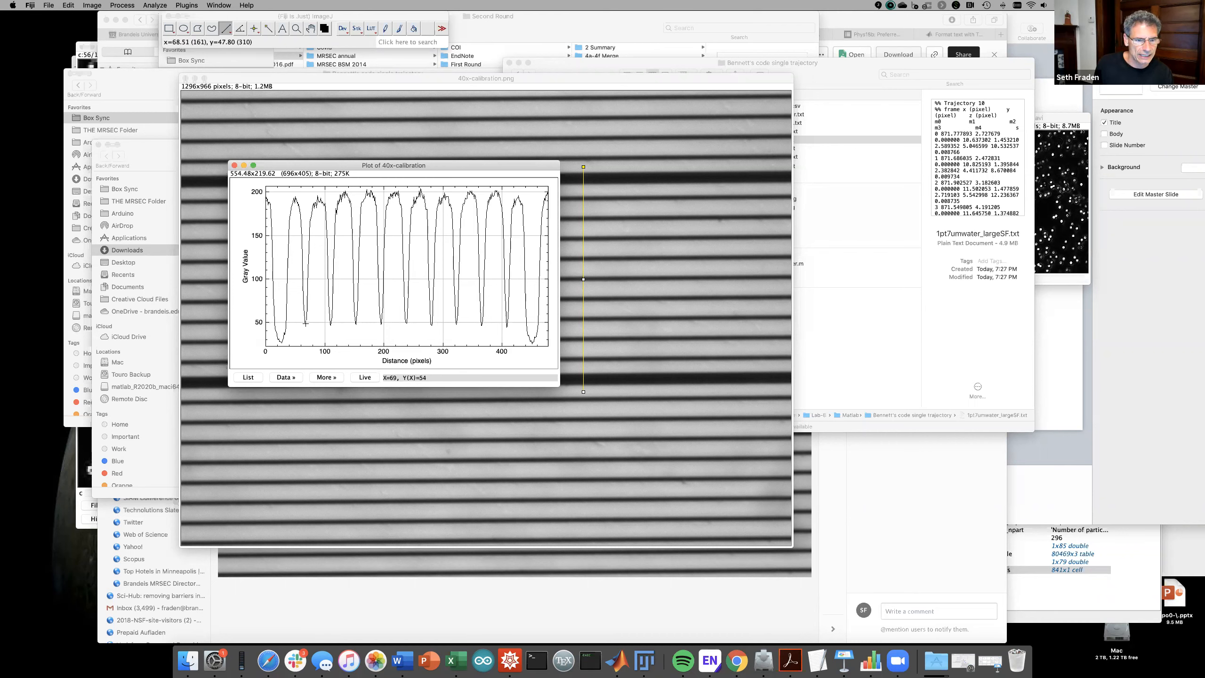
left_click_drag(306, 323, 507, 323)
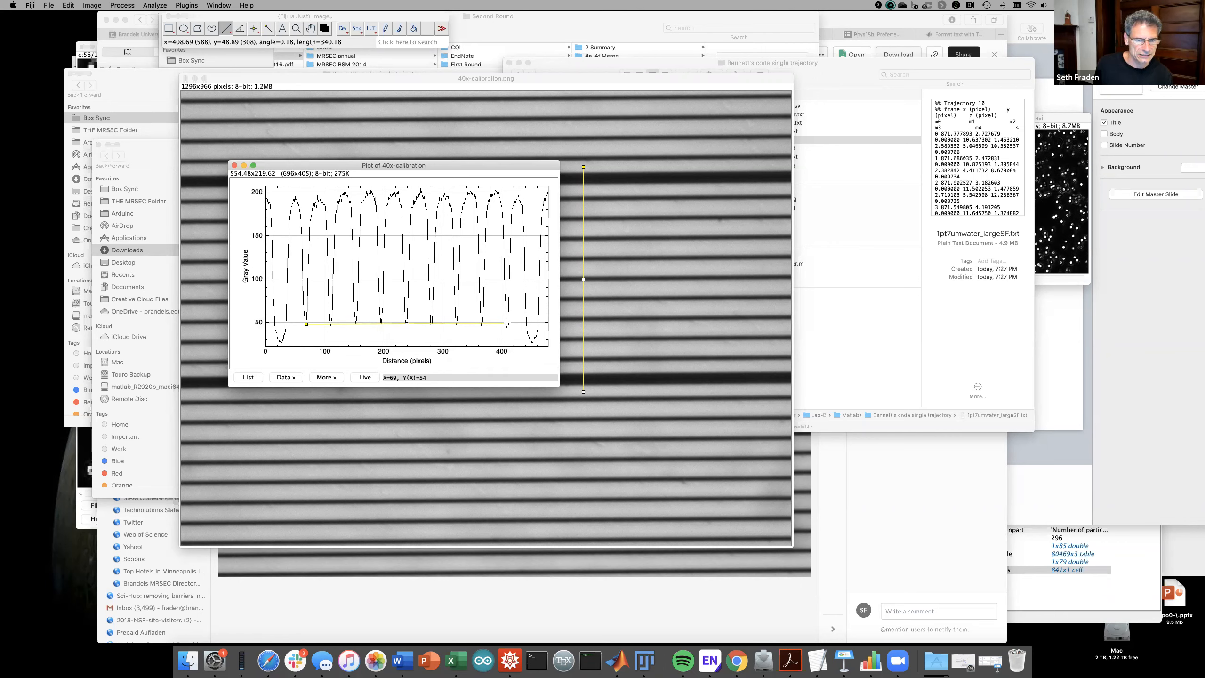
left_click_drag(507, 324, 507, 324)
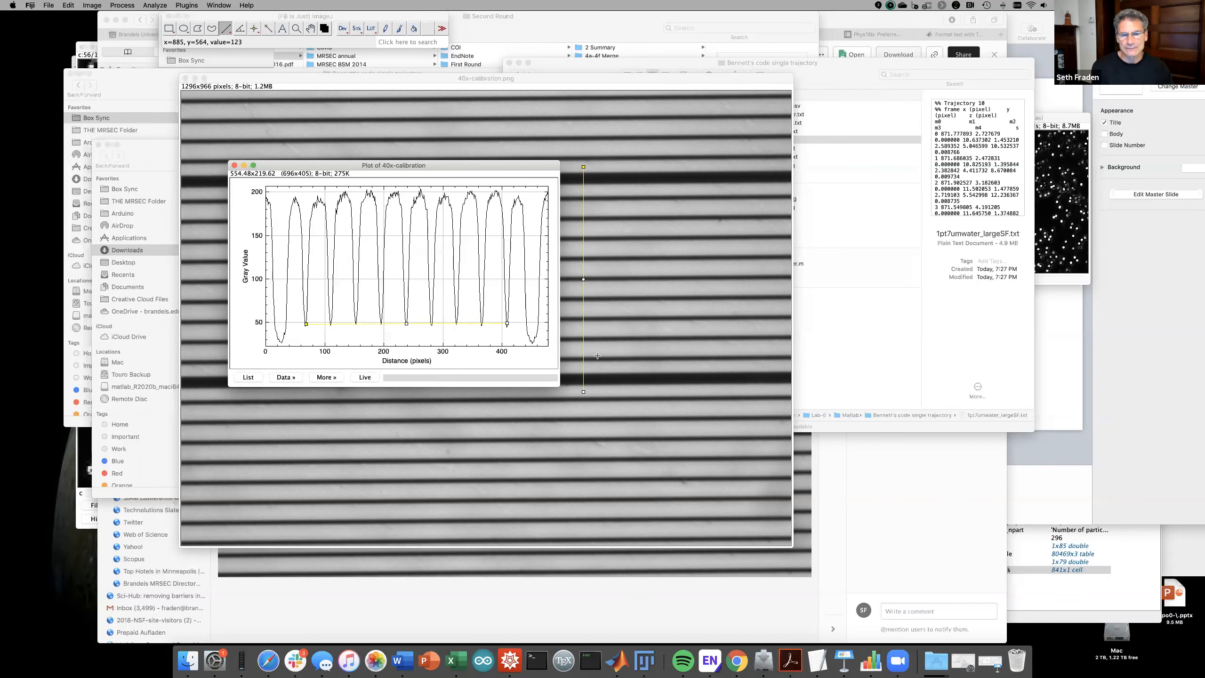
left_click(268, 660)
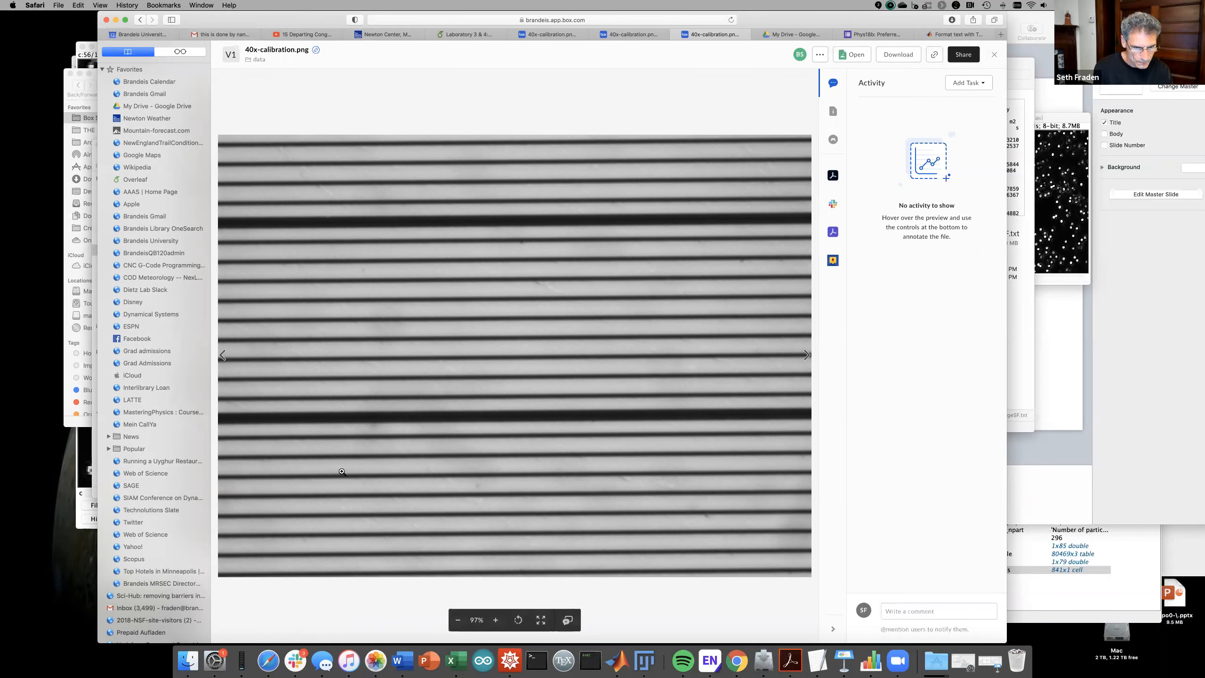
left_click(643, 657)
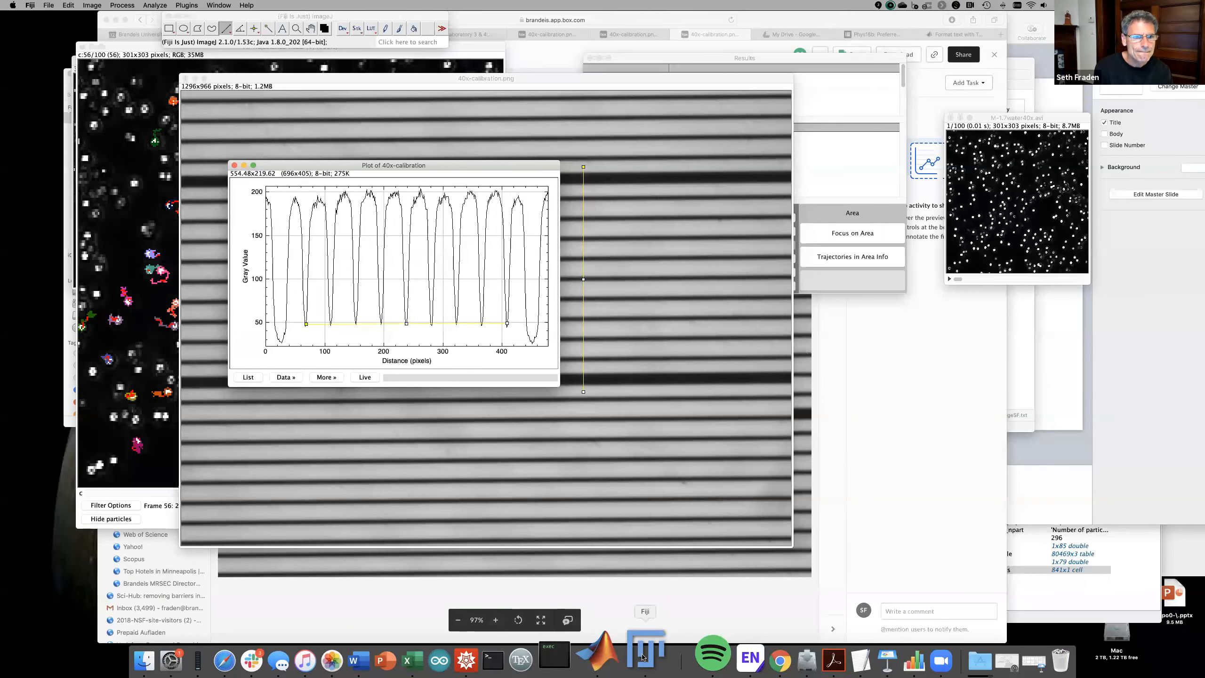
- Close both profile plots and the 40x-calibration image, then return to the Box preview in Safari
left_click(234, 166)
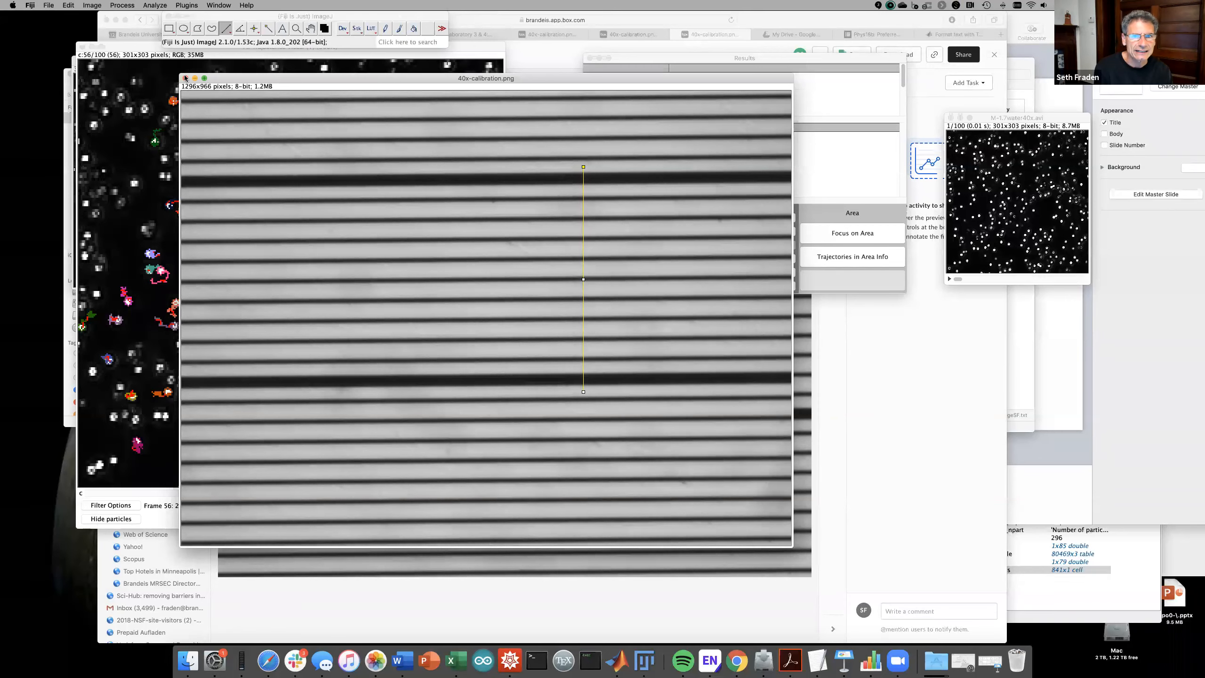
left_click(185, 78)
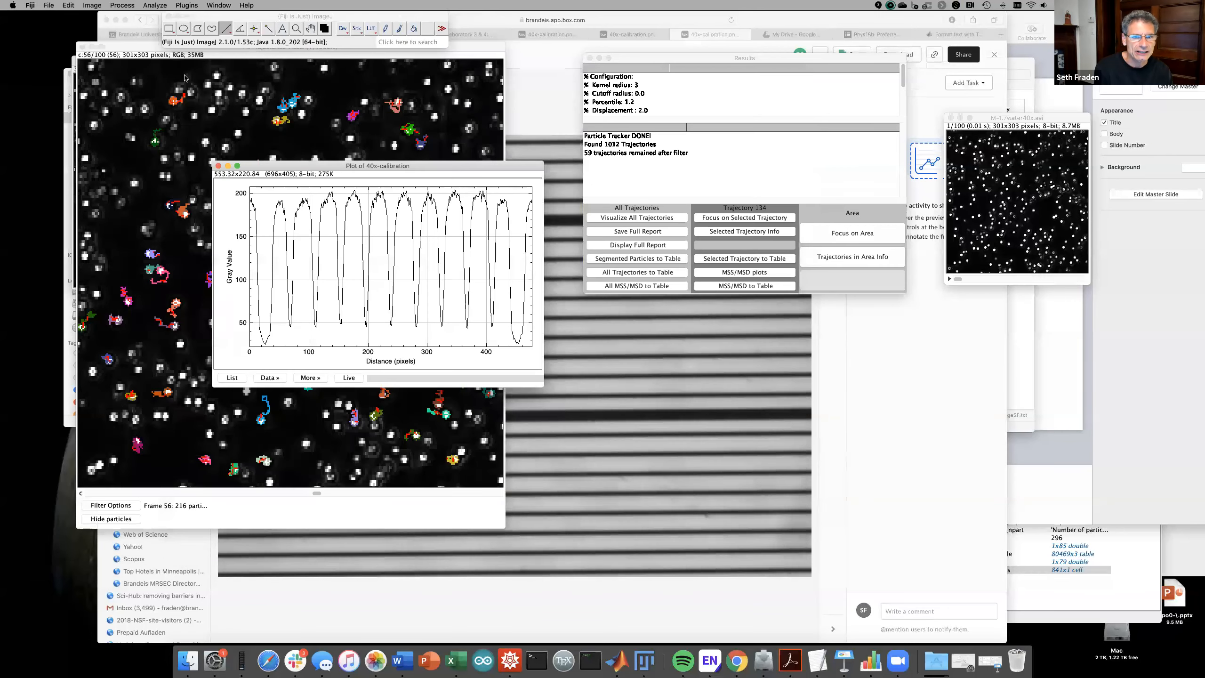
left_click(218, 166)
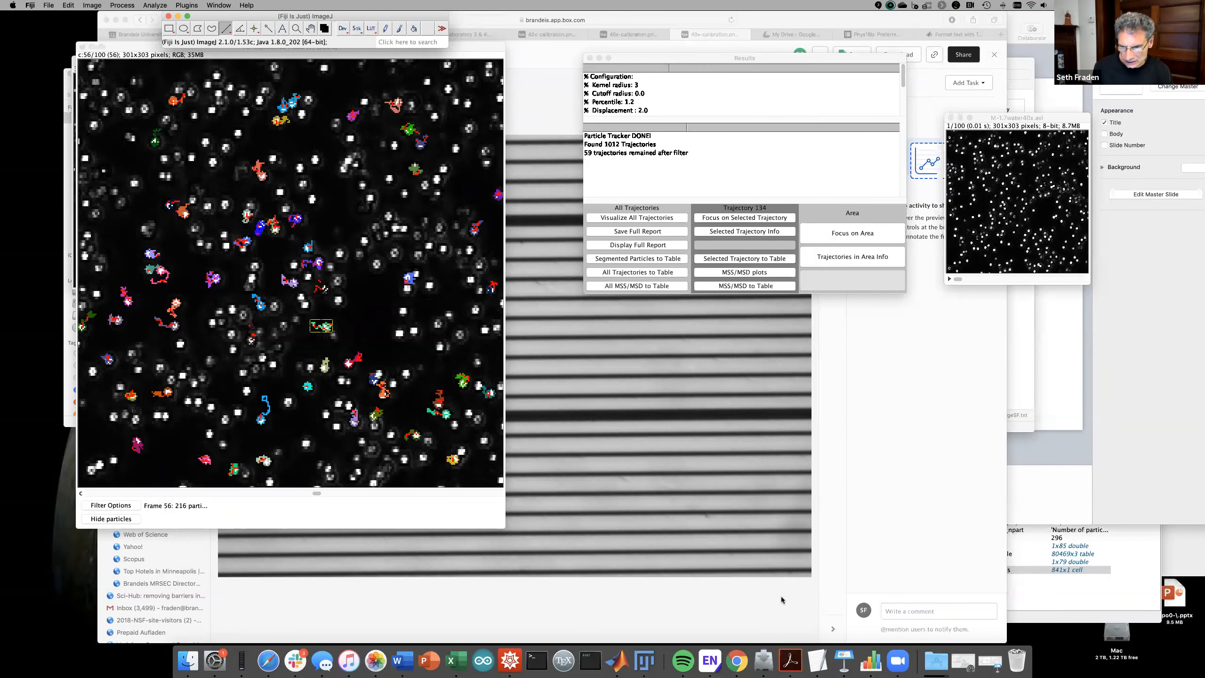
left_click(269, 661)
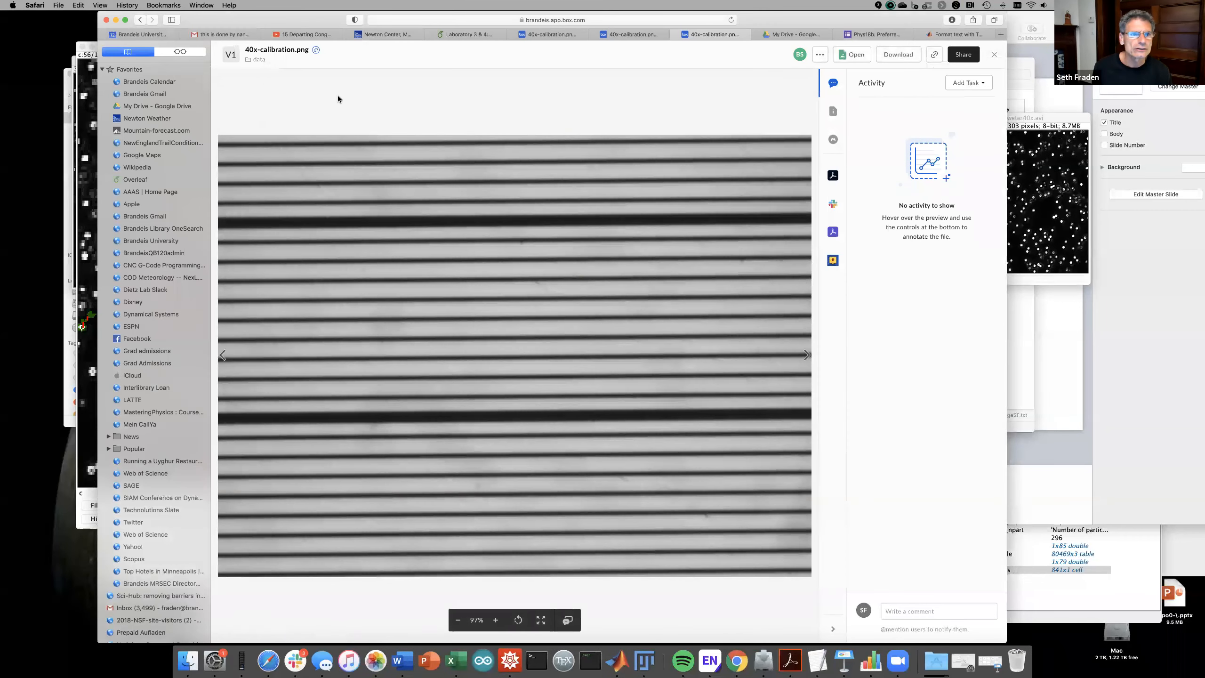
- Scroll the Overleaf handout up to the Part 2 MSD protocol, then bring Fiji back forward
left_click(480, 34)
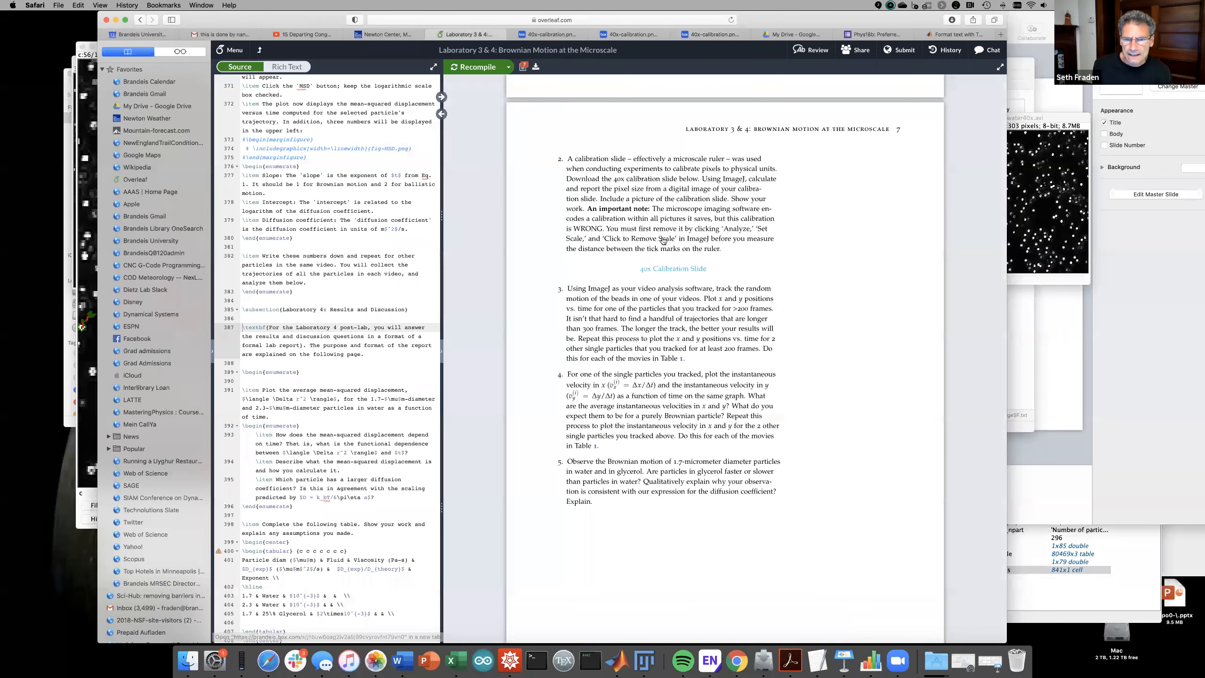
scroll(663, 241, "down", 20)
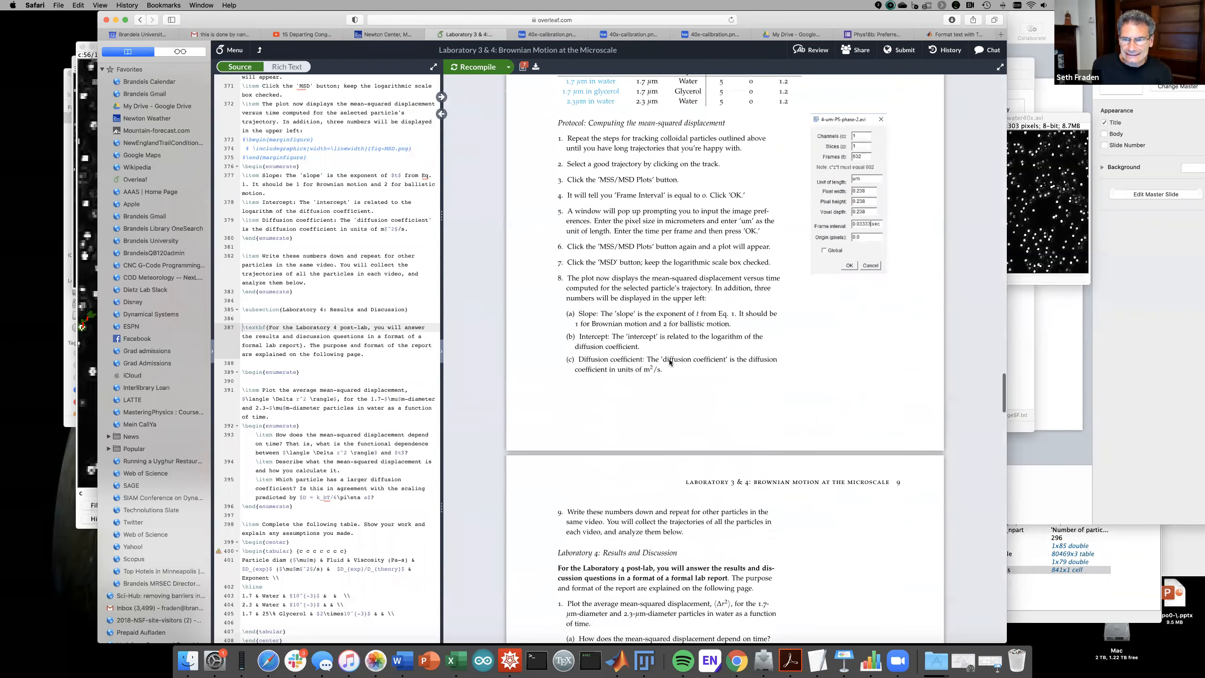
scroll(670, 363, "up", 2)
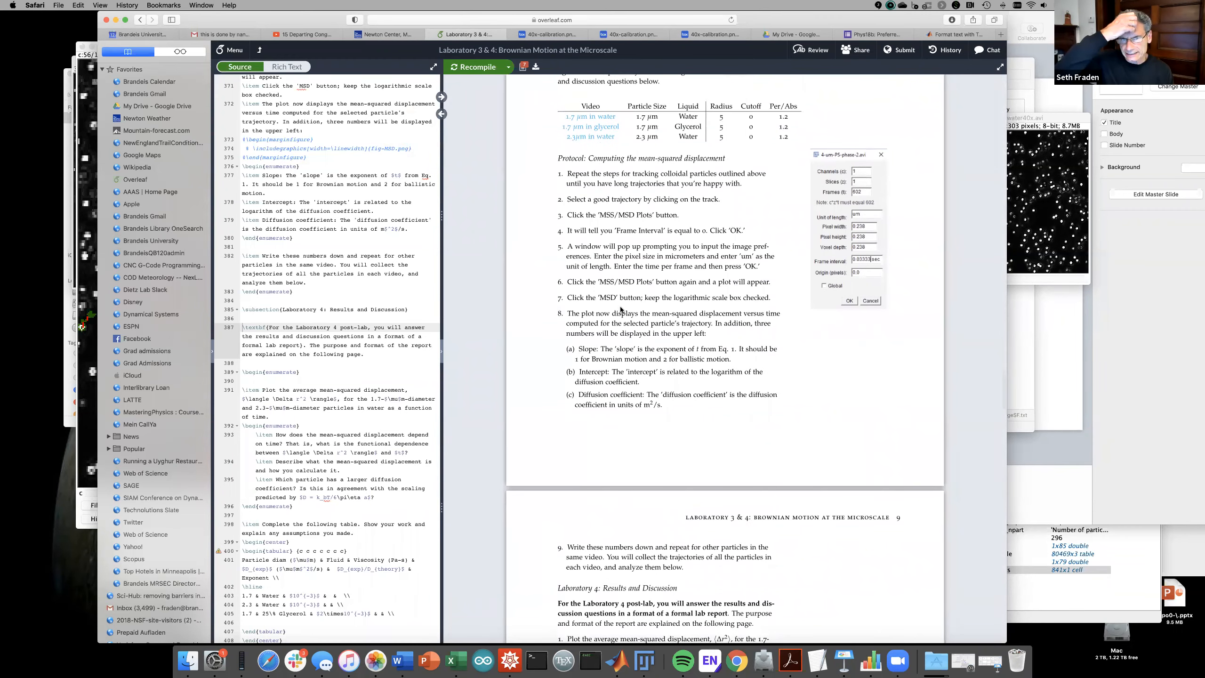
scroll(624, 292, "up", 1)
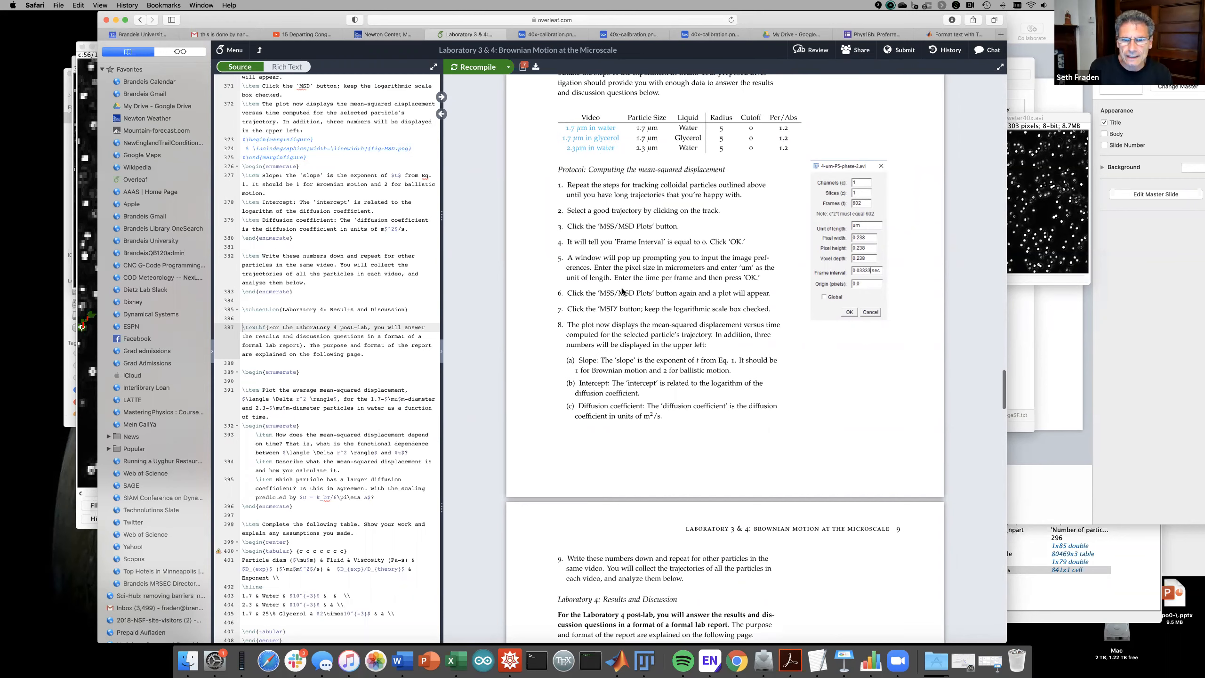
scroll(623, 292, "up", 5)
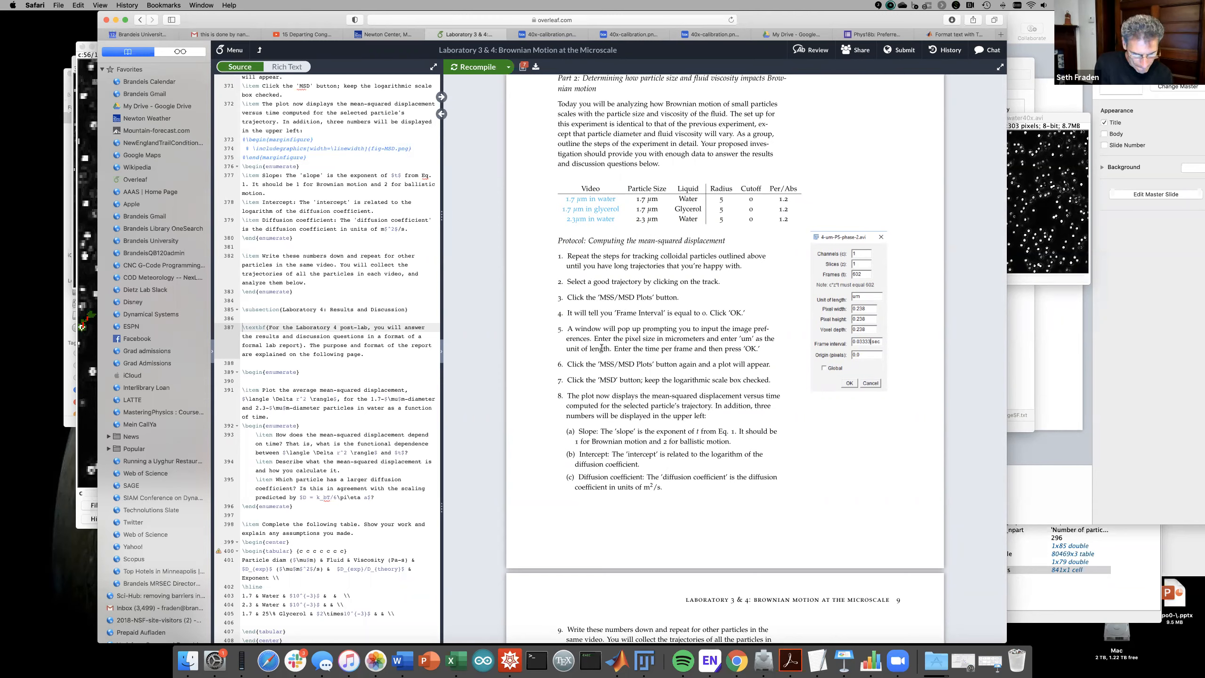
left_click(644, 660)
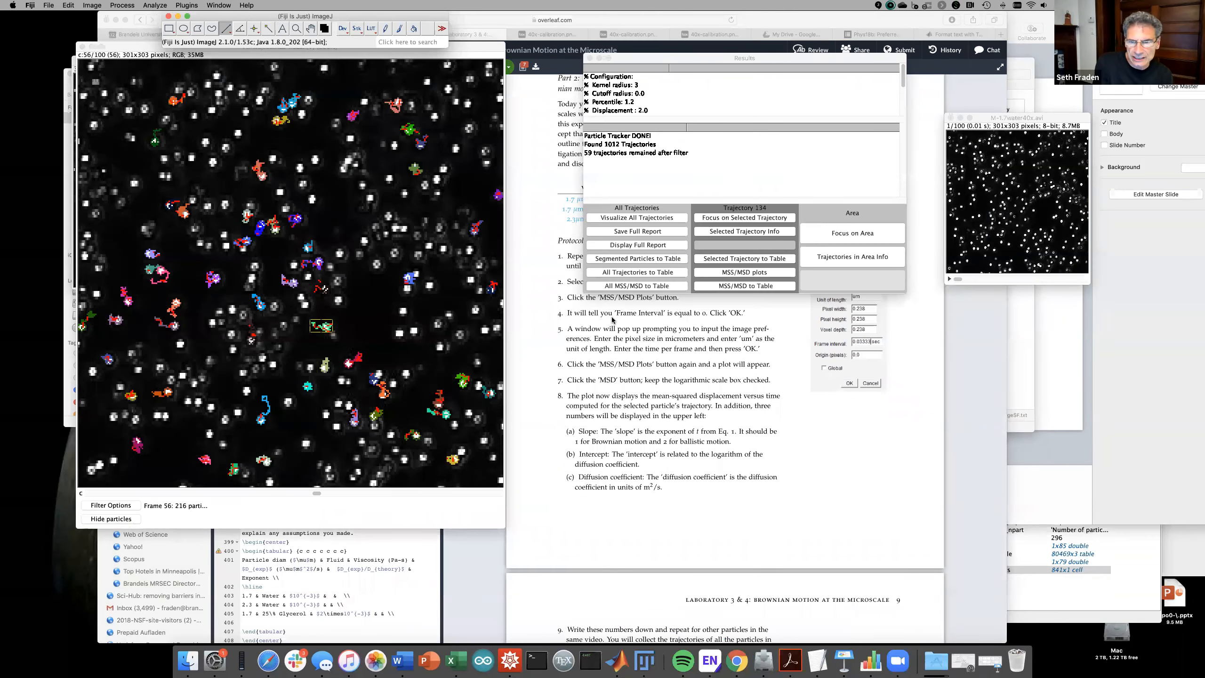
- Request MSS/MSD plots for trajectory 134 again and dismiss the zero frame-interval alert
left_click(720, 271)
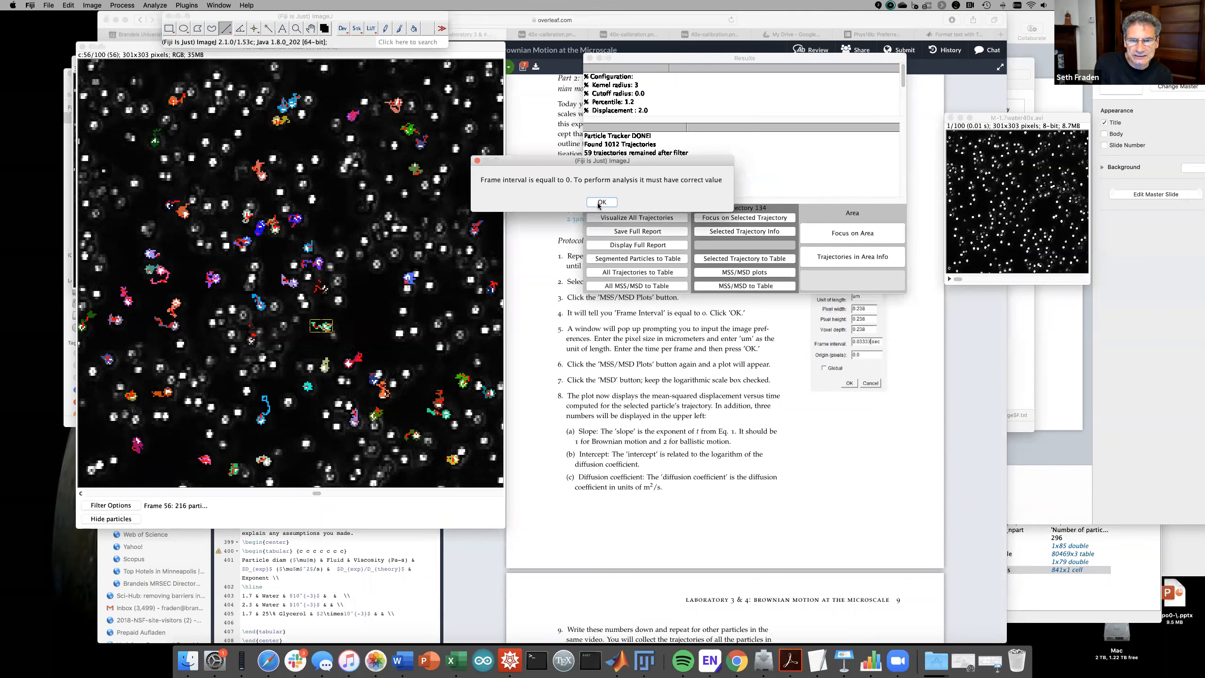
left_click(601, 203)
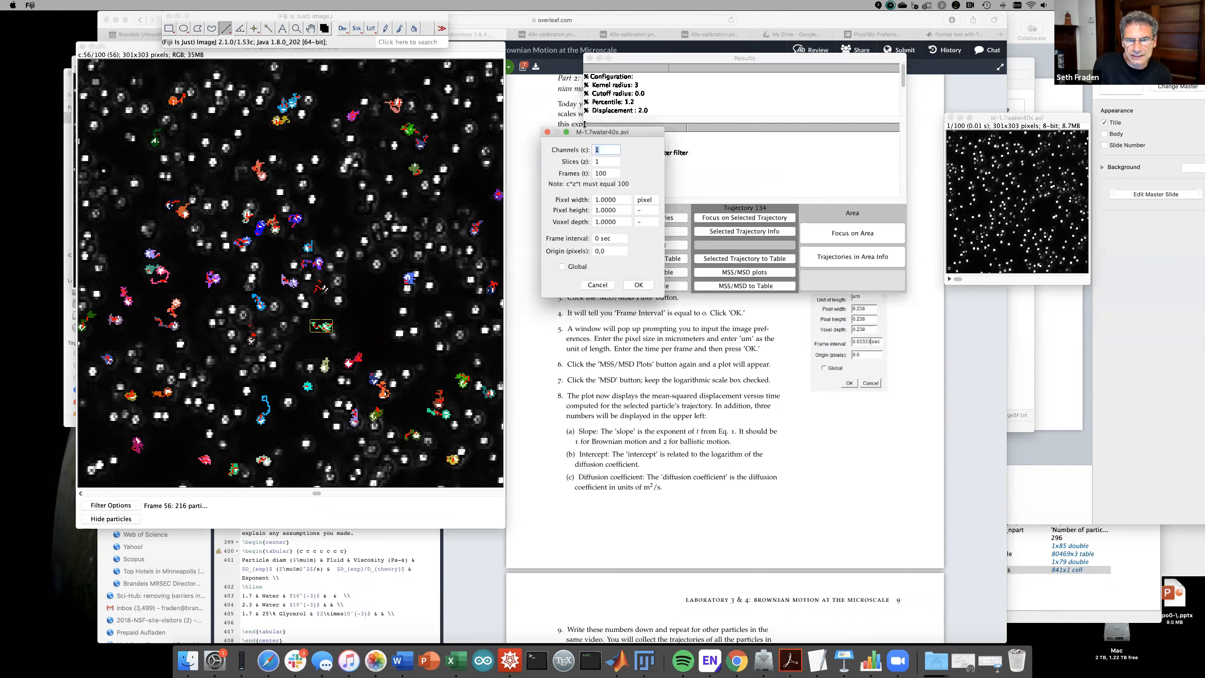
- Set the pixel width to 0.23, with um units for pixel width, height and voxel depth
left_click_drag(585, 136, 500, 138)
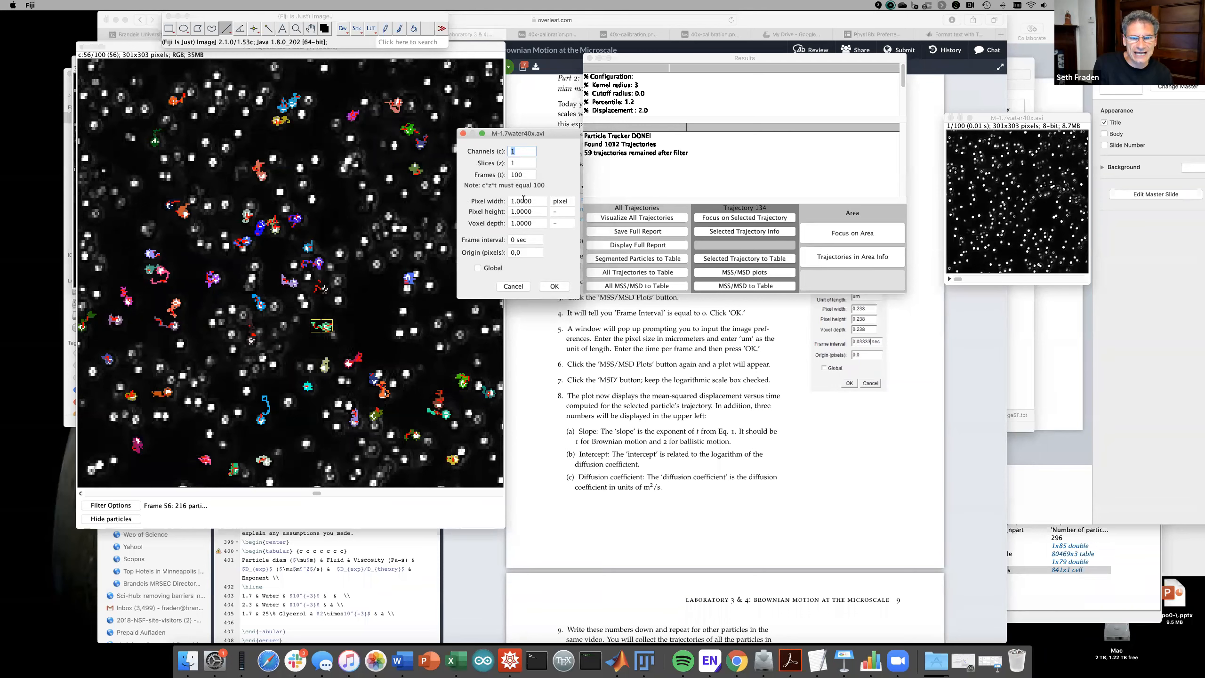
left_click(523, 201)
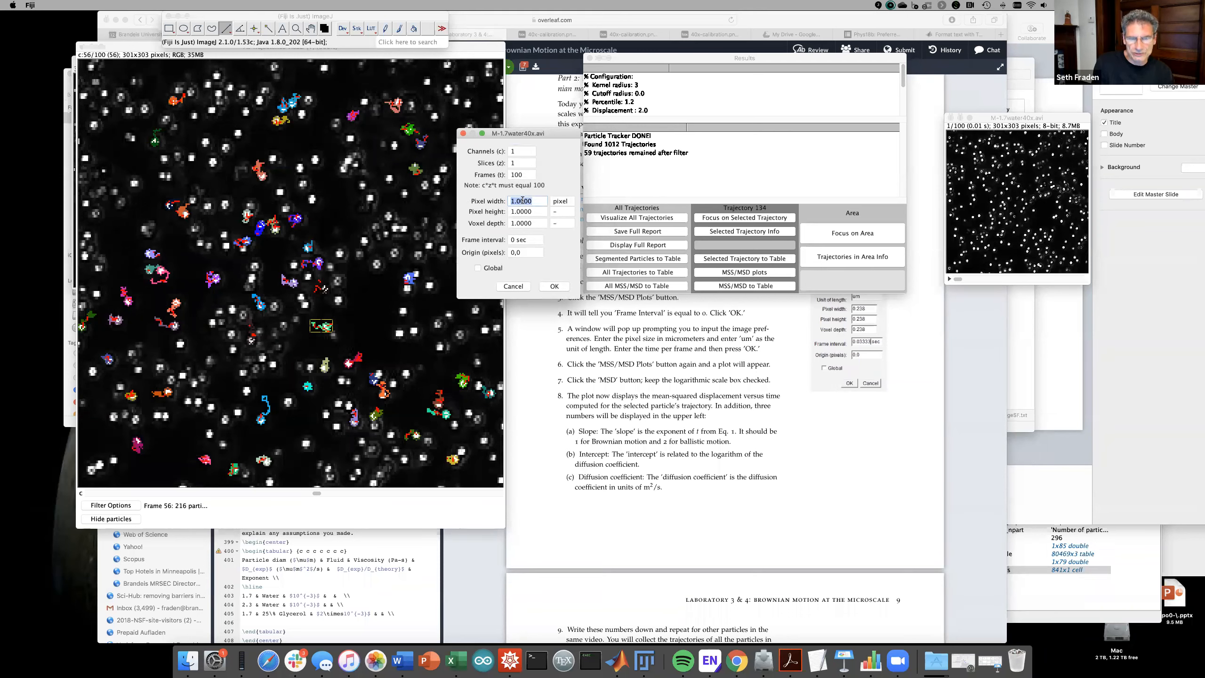
type(".23")
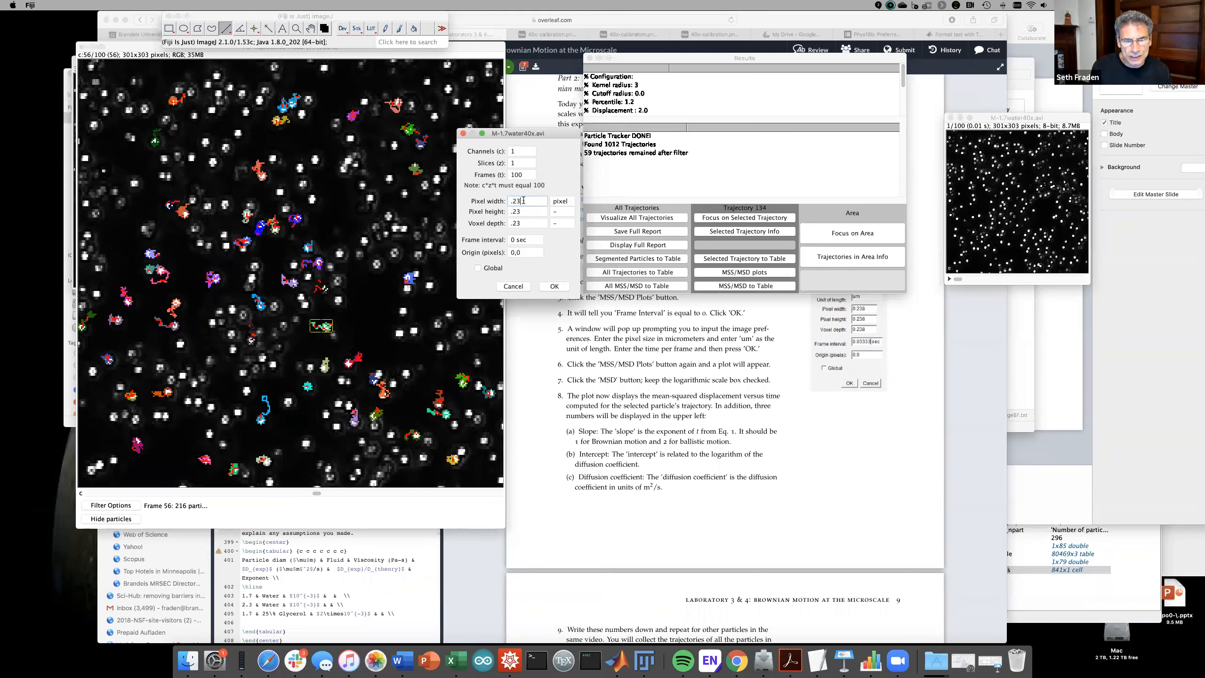
left_click(554, 203)
type("um")
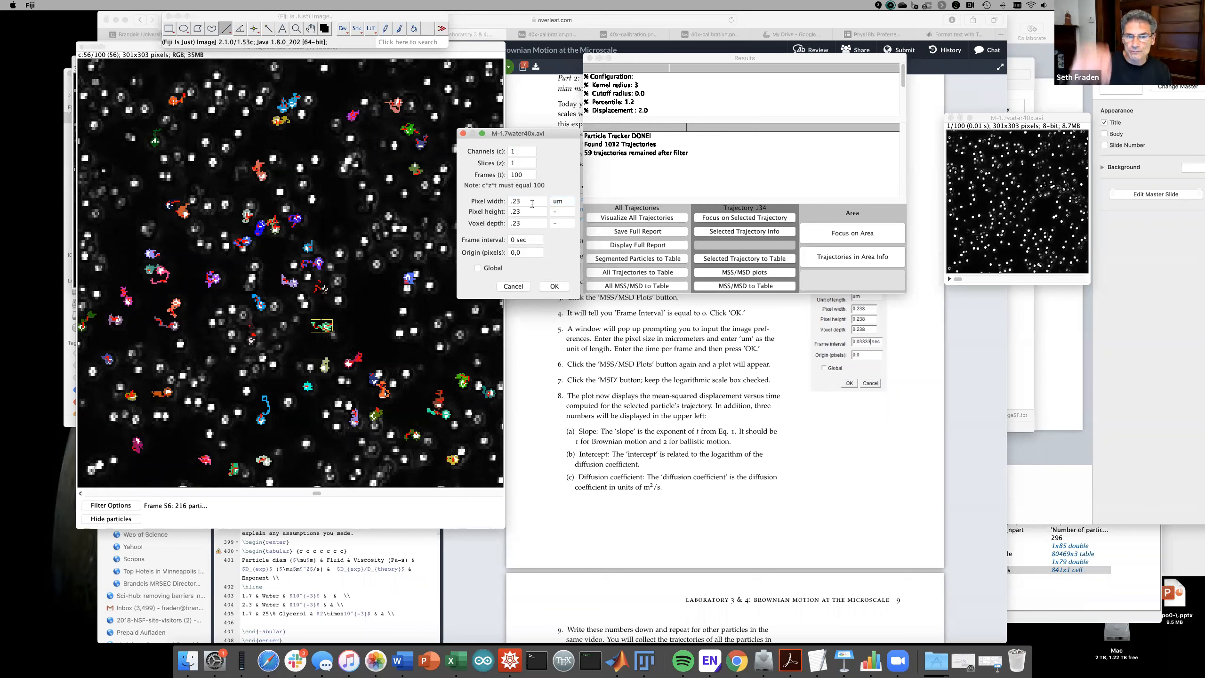
left_click(561, 214)
type("um")
left_click(560, 223)
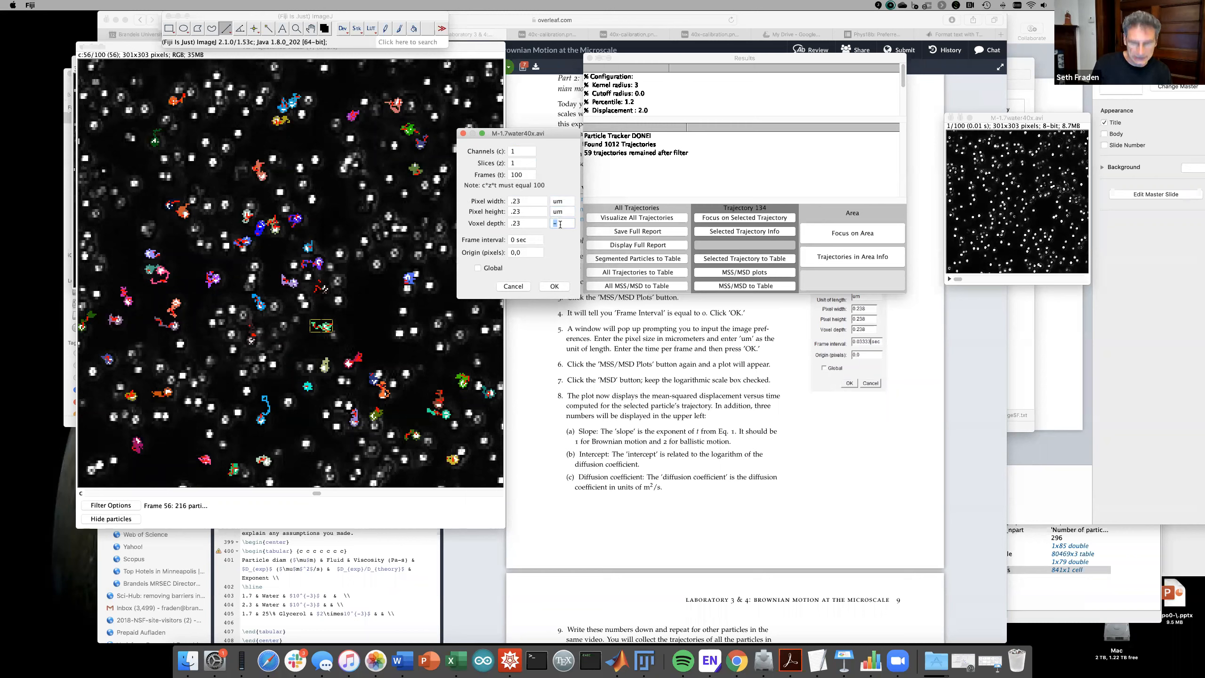
type("um")
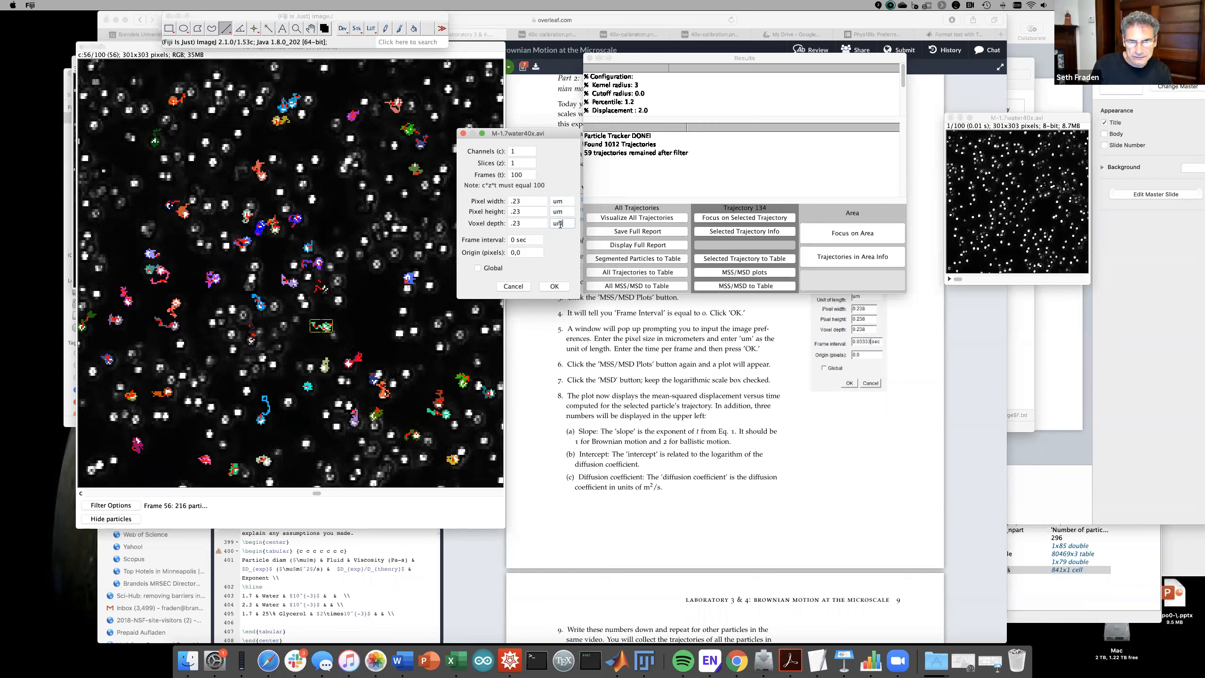
- Set the frame interval to 0.033 sec and apply the calibration
left_click(512, 240)
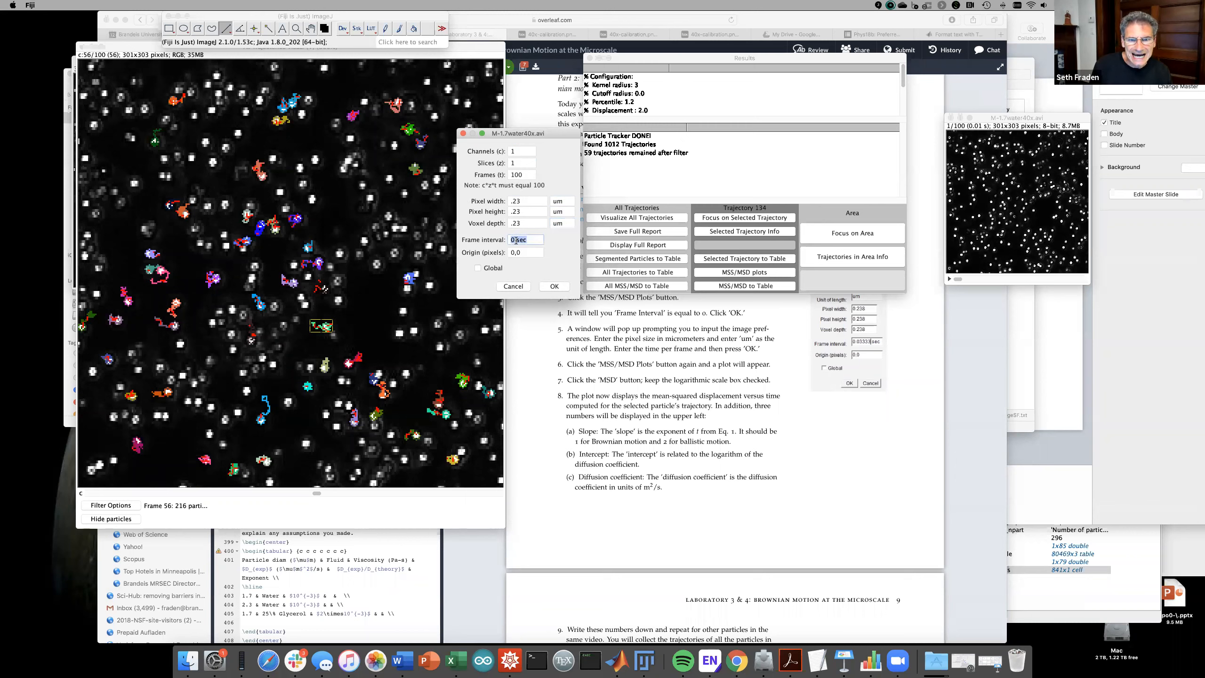
left_click(515, 240)
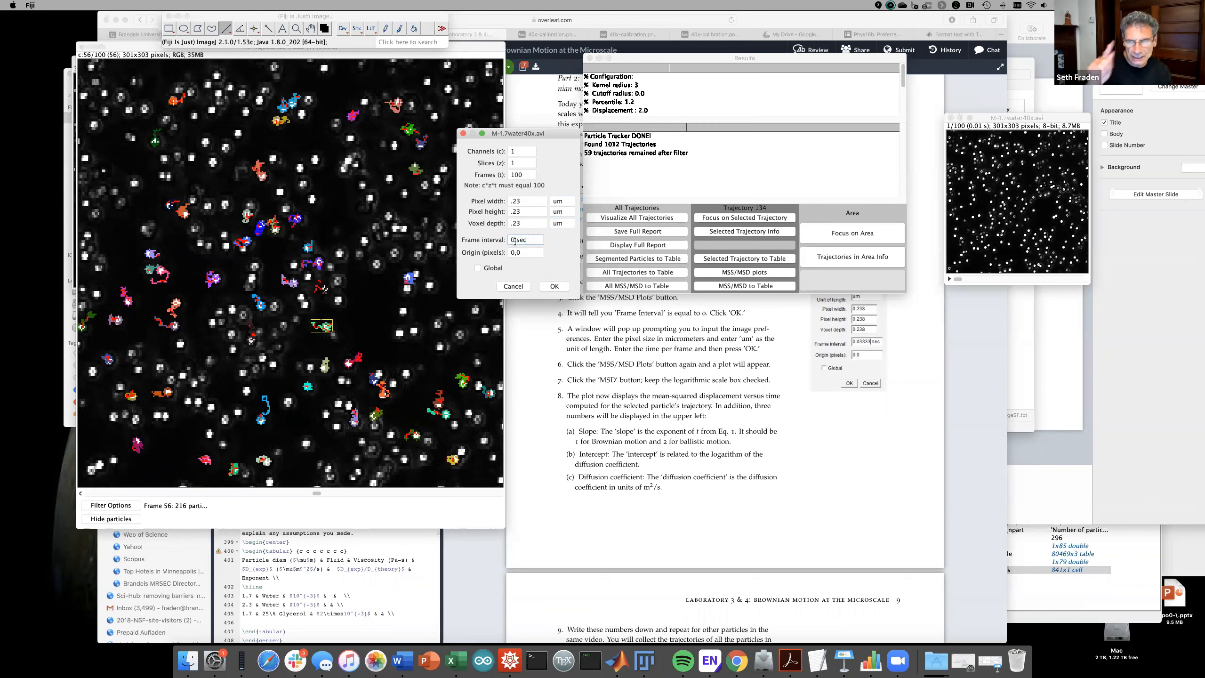
type(".0")
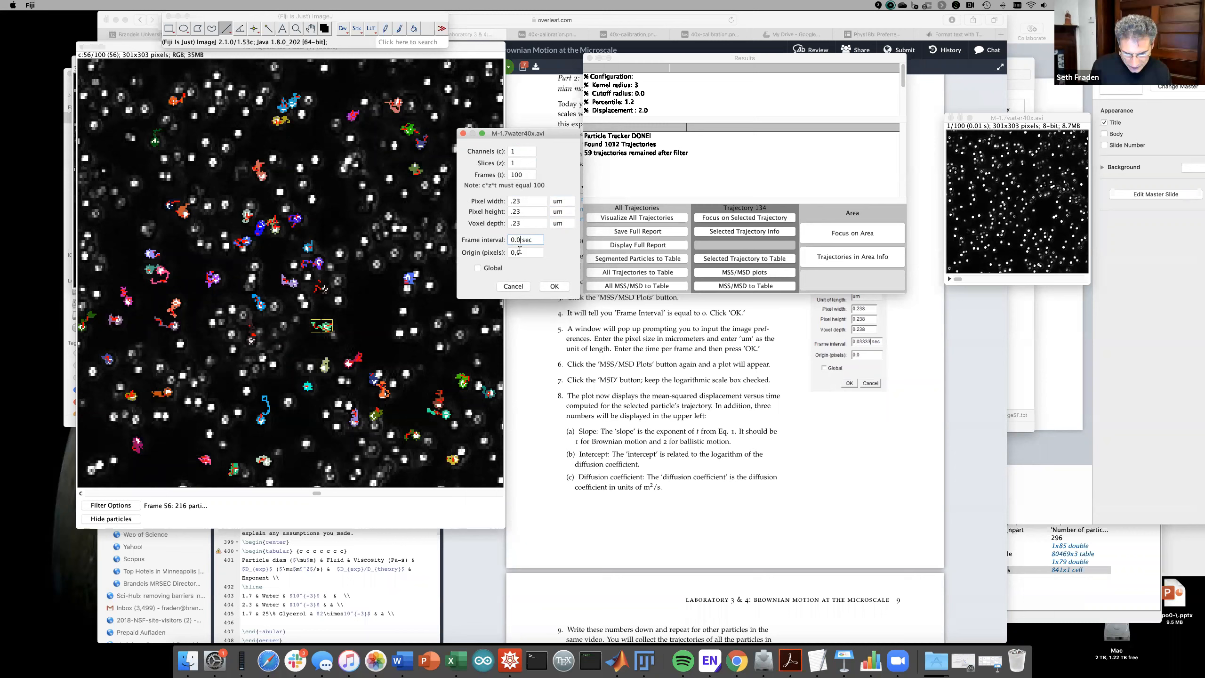
type("33")
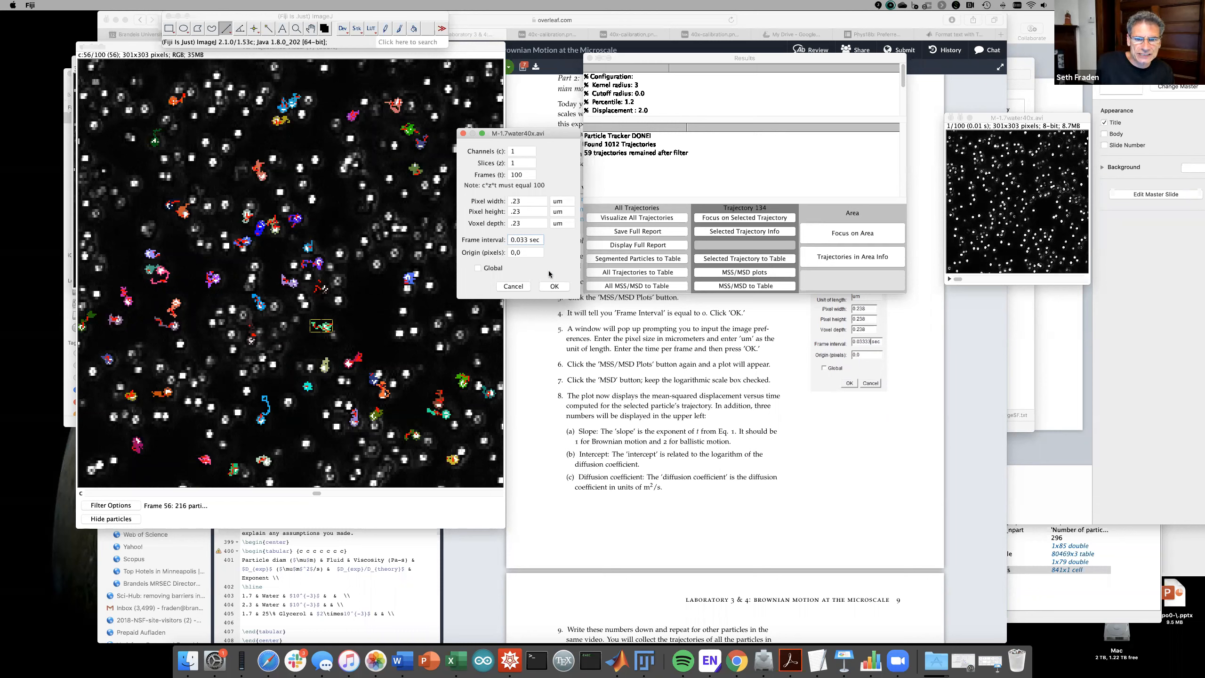
left_click(553, 286)
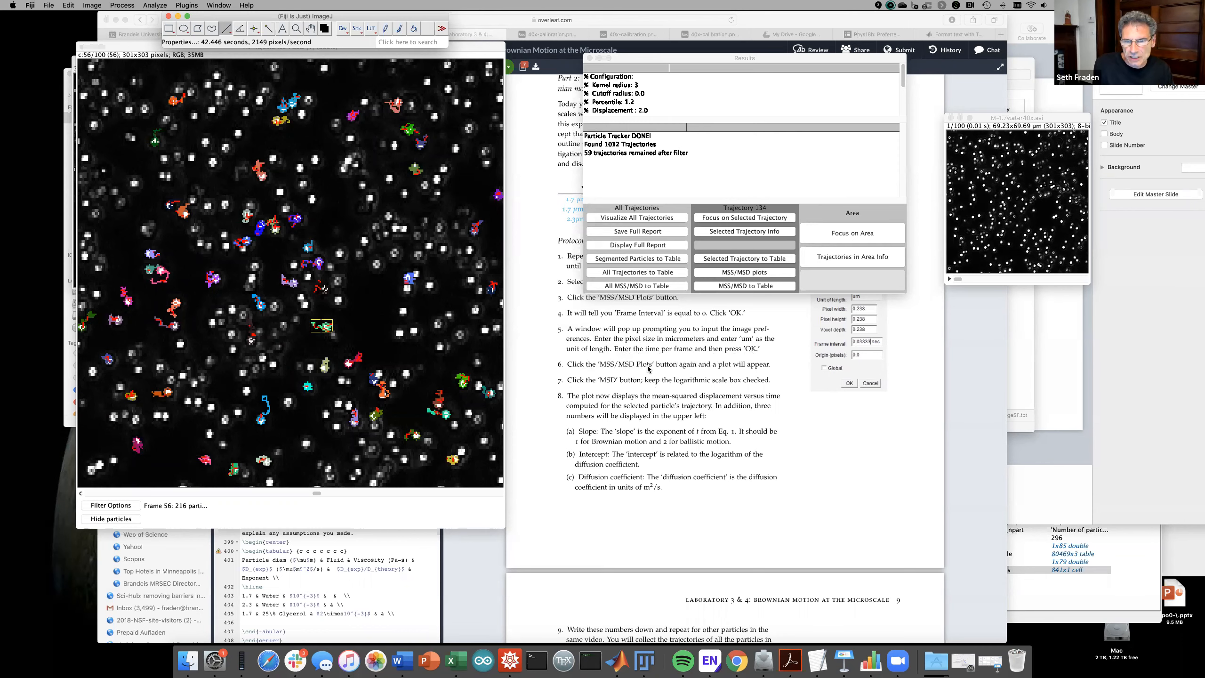
- Show trajectory 134's MSD plot, checking linear axes before returning to log scale (slope 1.096)
left_click(729, 273)
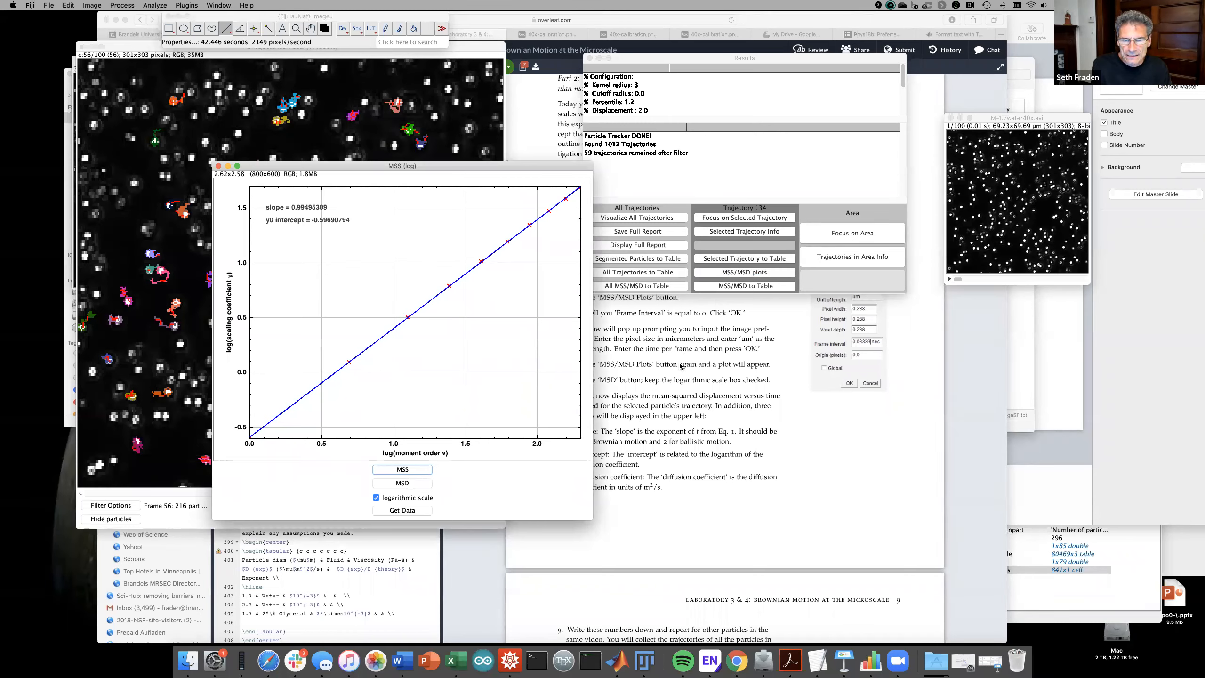
left_click_drag(440, 162, 354, 174)
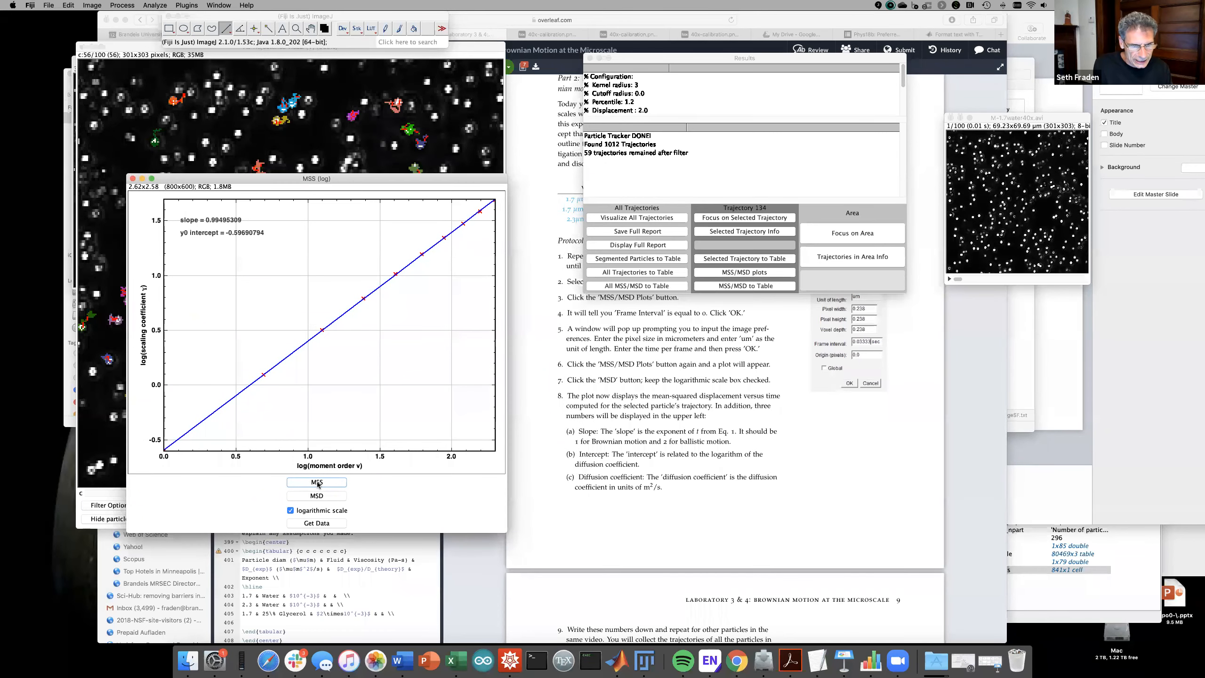
left_click(317, 496)
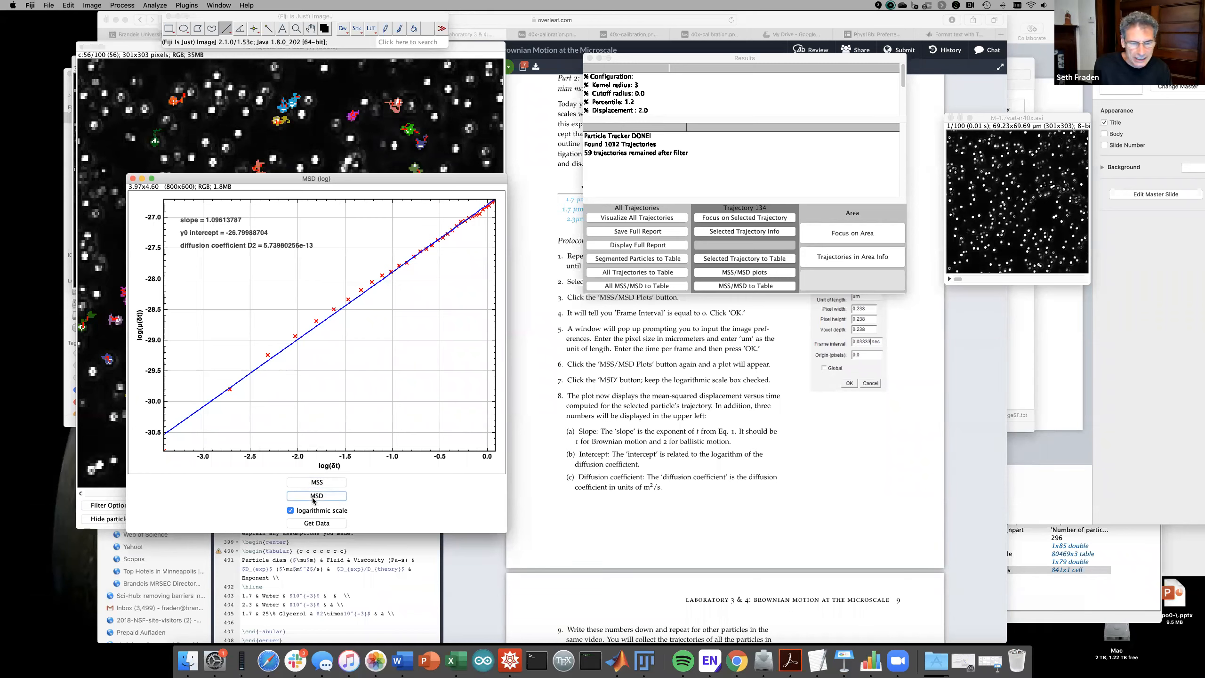
left_click(290, 510)
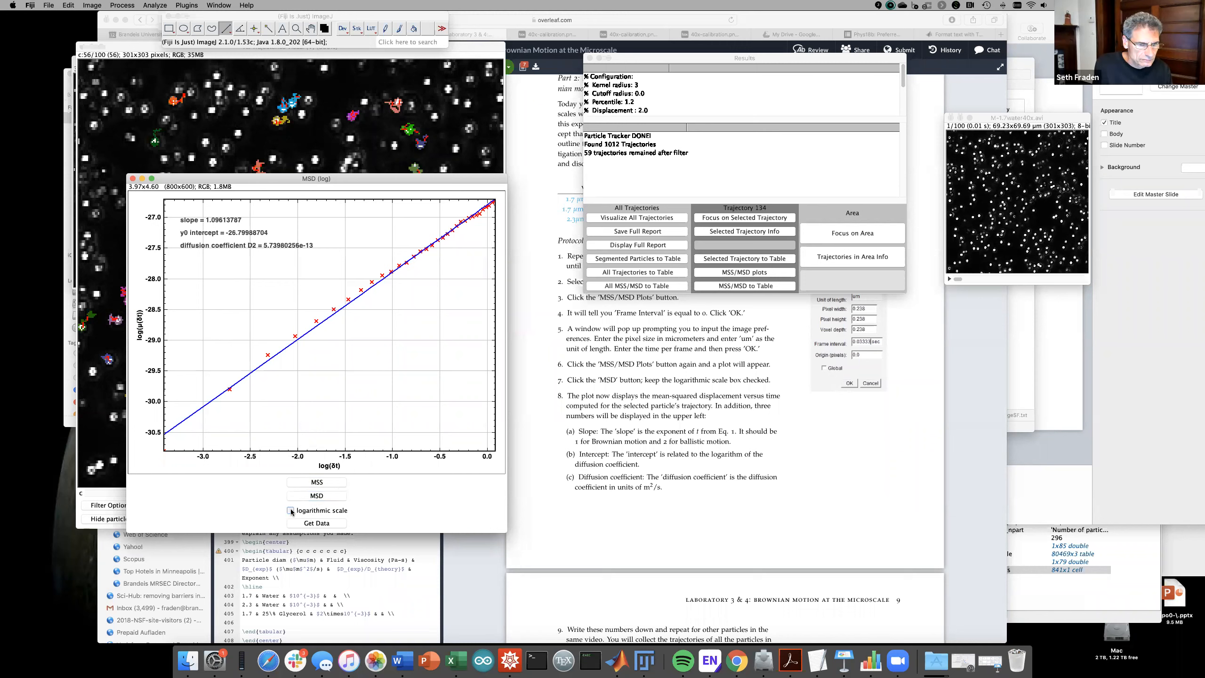
left_click(304, 496)
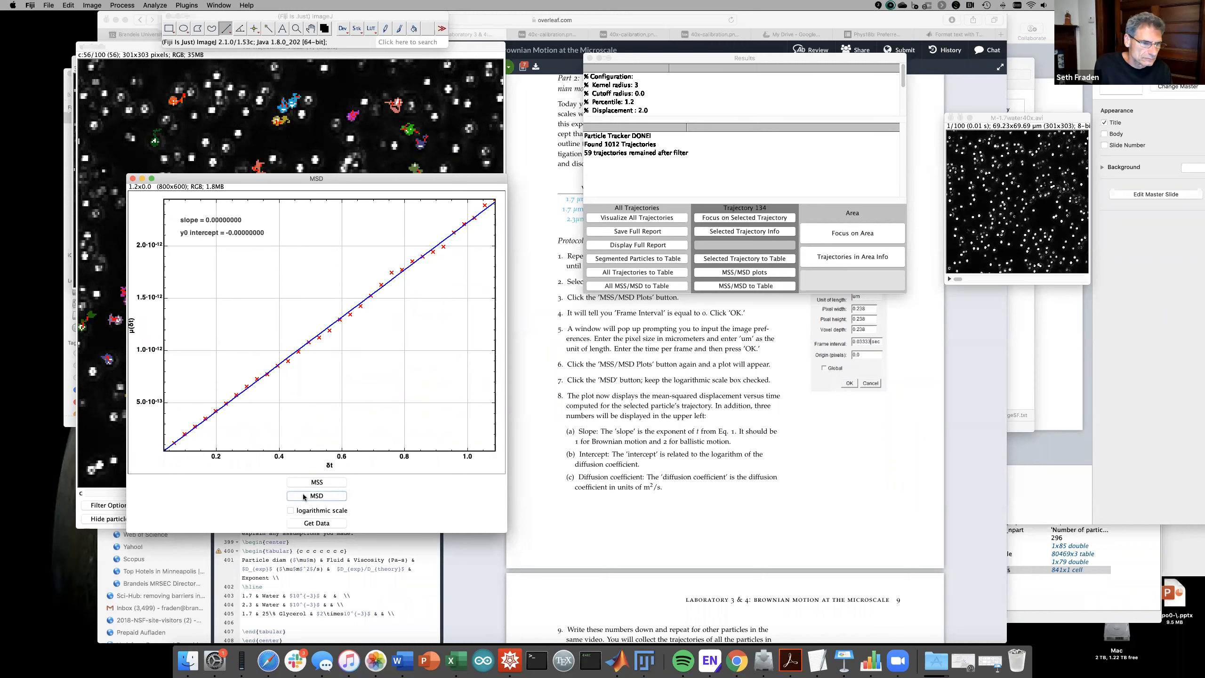
left_click(290, 510)
left_click(303, 495)
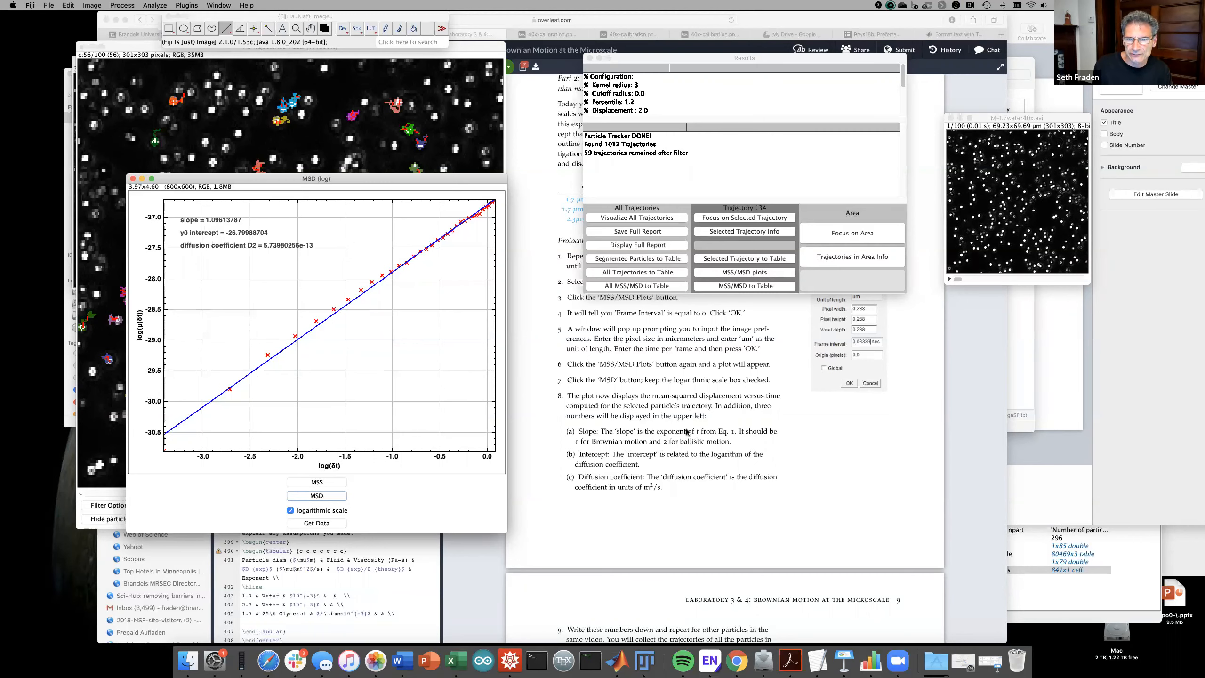
- View the handout's Part 2 Brownian motion section with the diffusion formula, then go back to Fiji
left_click(671, 429)
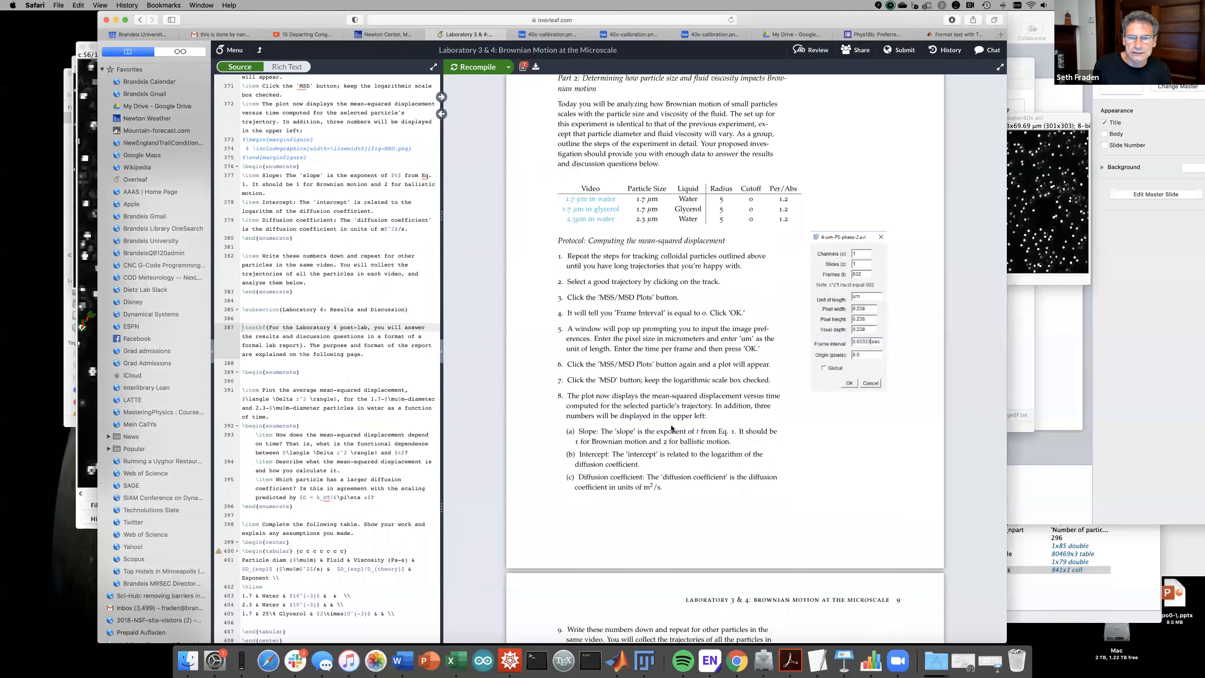
scroll(672, 429, "up", 20)
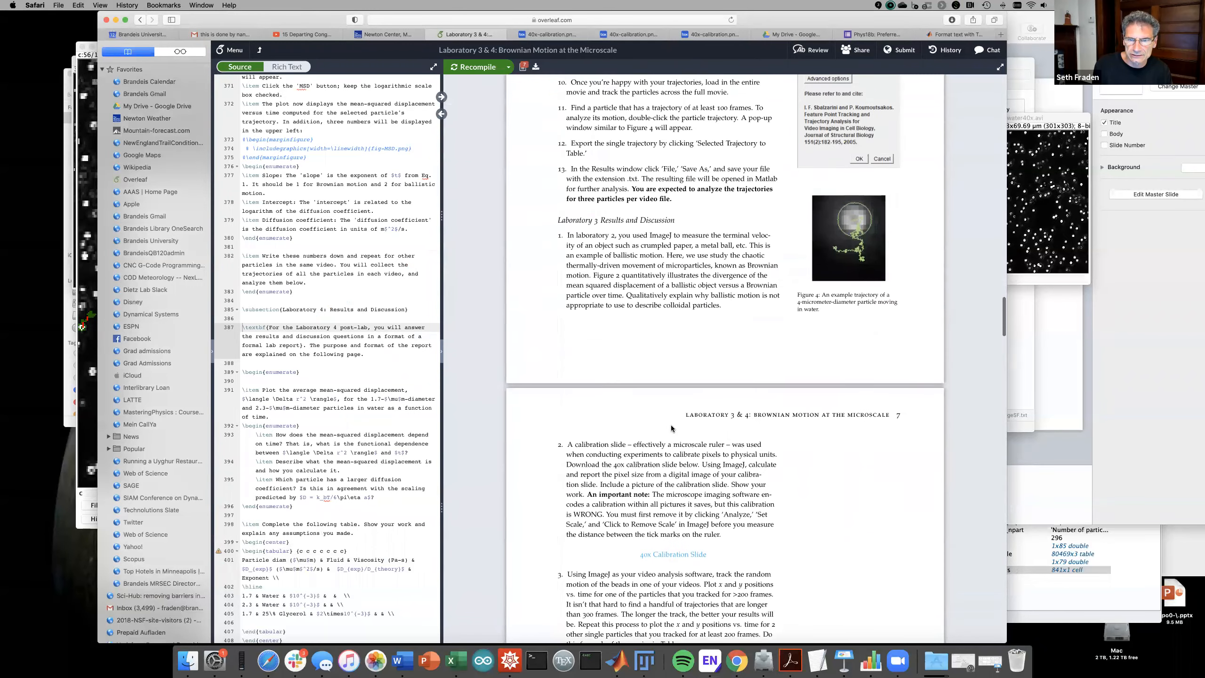
scroll(672, 429, "up", 15)
scroll(671, 429, "up", 15)
scroll(671, 429, "up", 20)
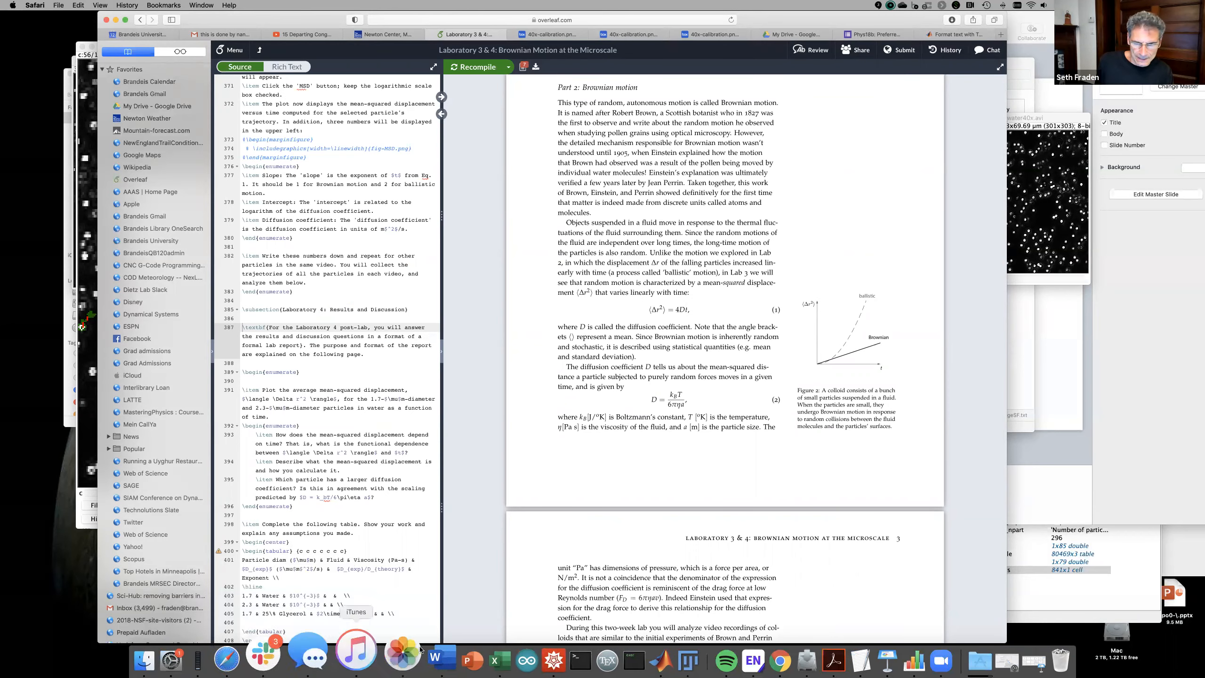
left_click(643, 660)
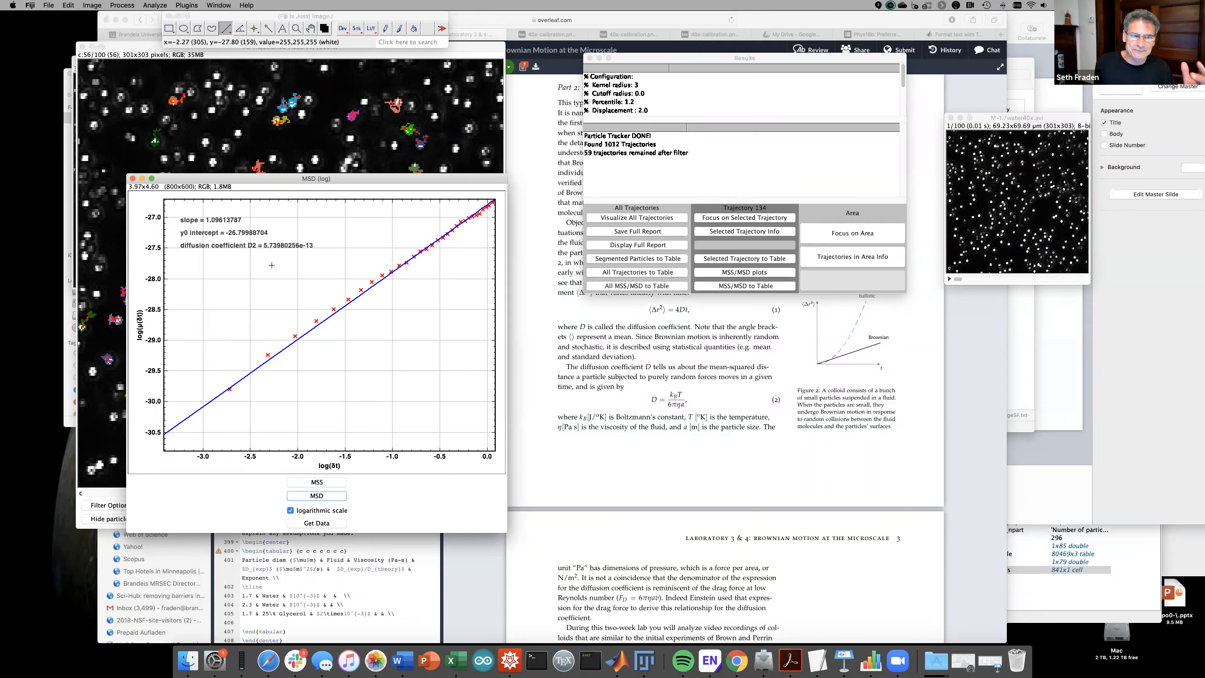
- Move the MSD (log) plot to the lower right, clearing the particle video
left_click_drag(254, 177, 991, 312)
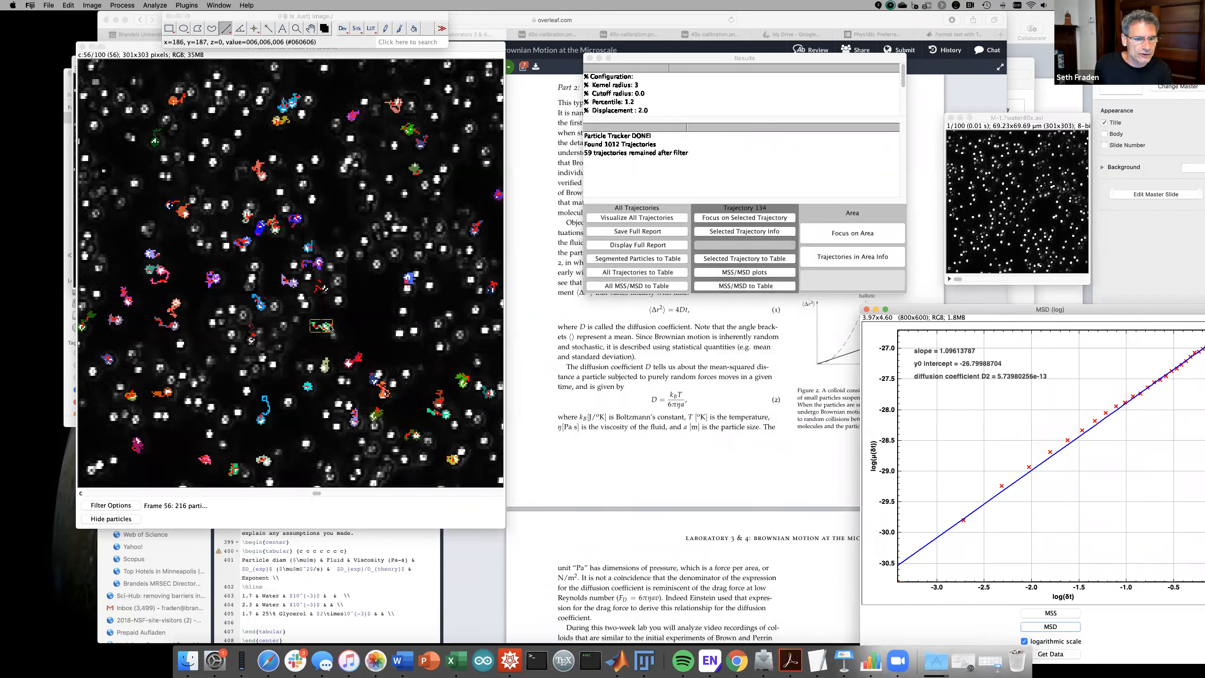
- Open trajectory 134's close-up, zoom in, and scrub through its frames
left_click(721, 219)
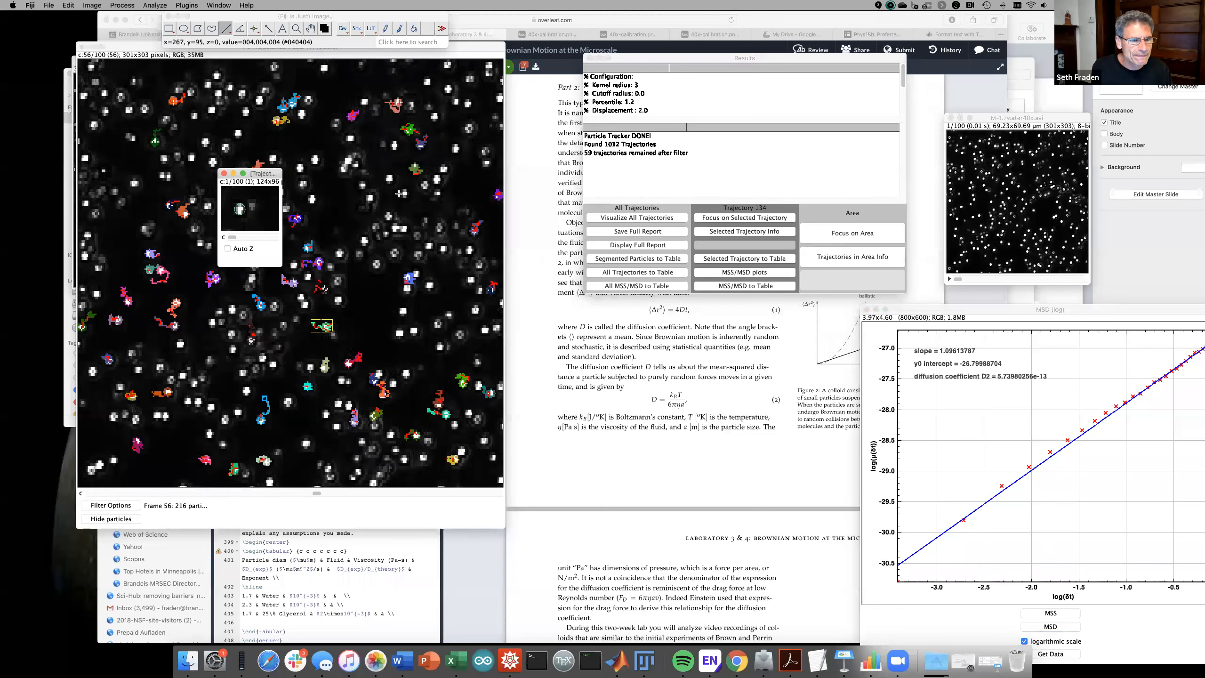
mouse_move(233, 238)
left_mouse_down()
mouse_move(281, 238)
mouse_move(225, 236)
left_mouse_up()
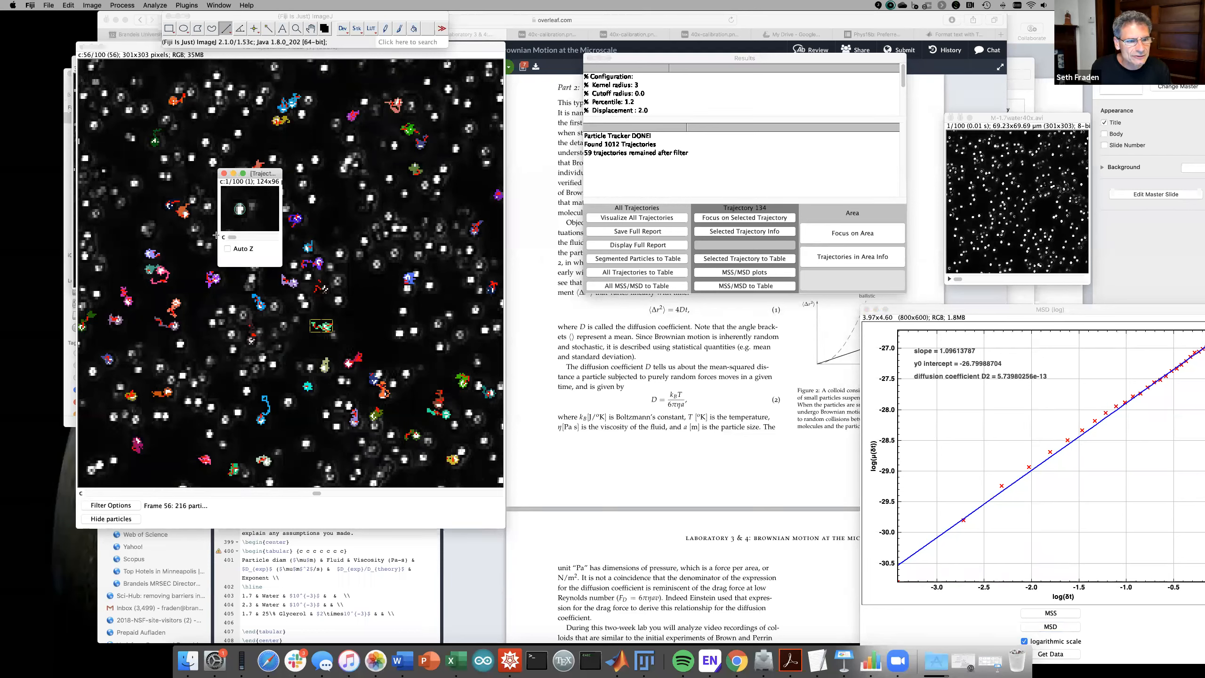
left_click(295, 28)
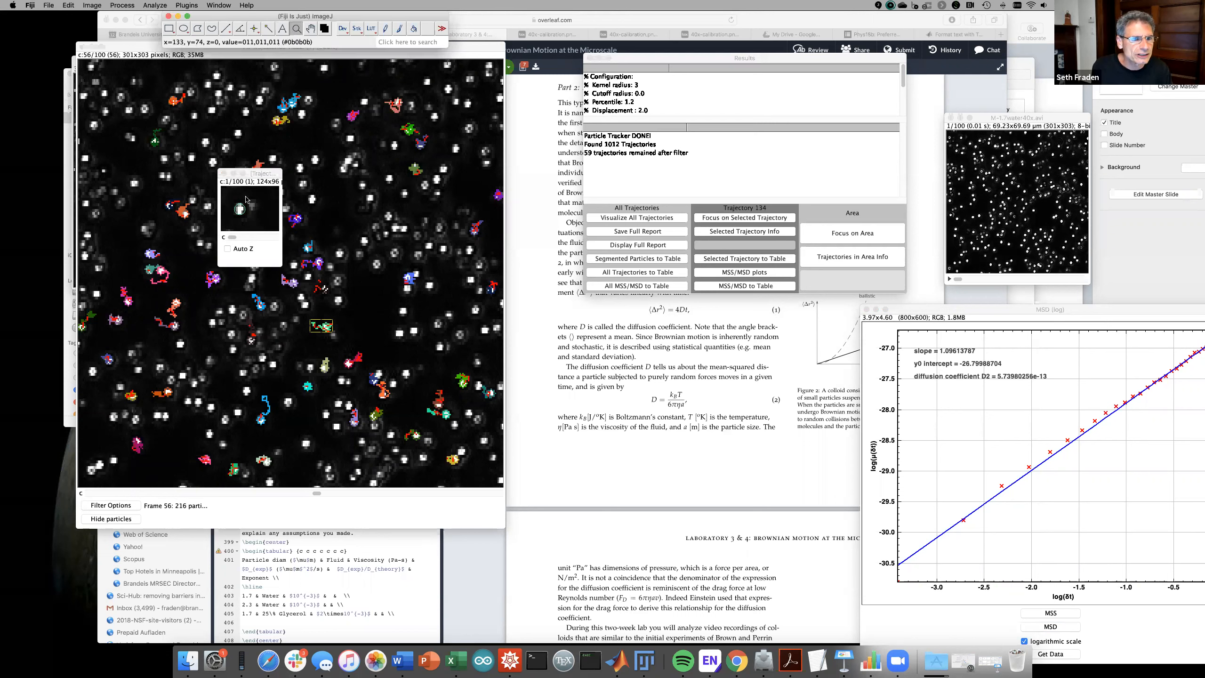
left_click(256, 212)
left_click(261, 222)
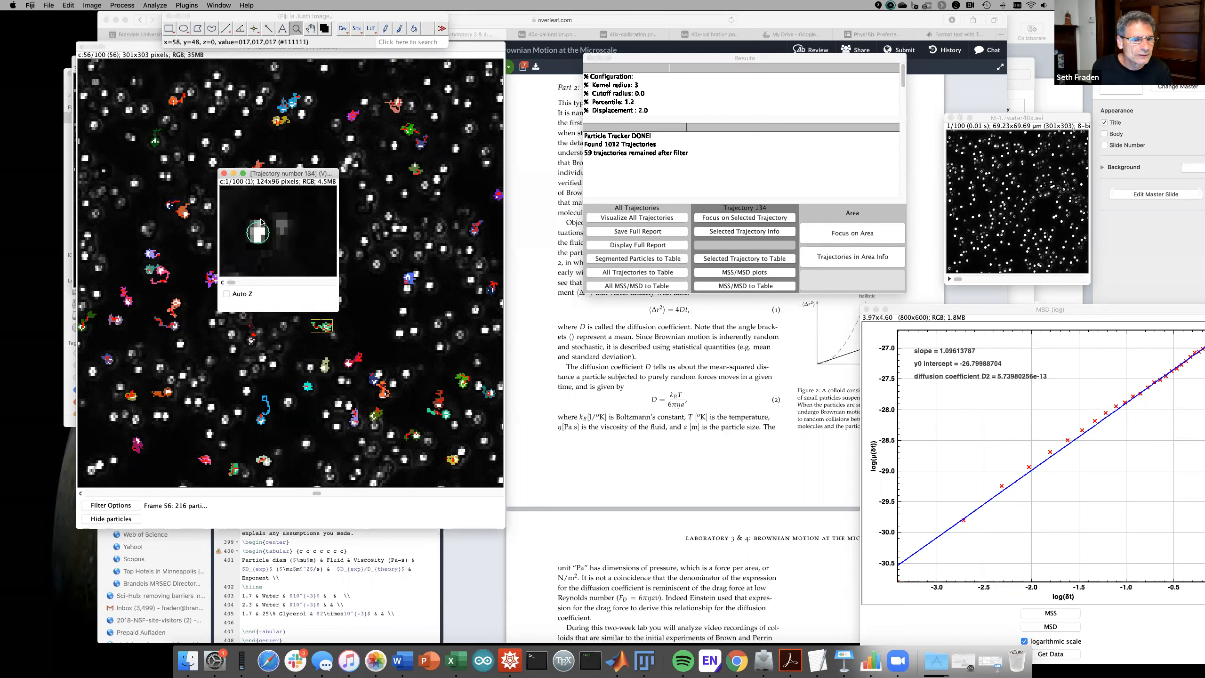
left_click_drag(231, 283, 280, 284)
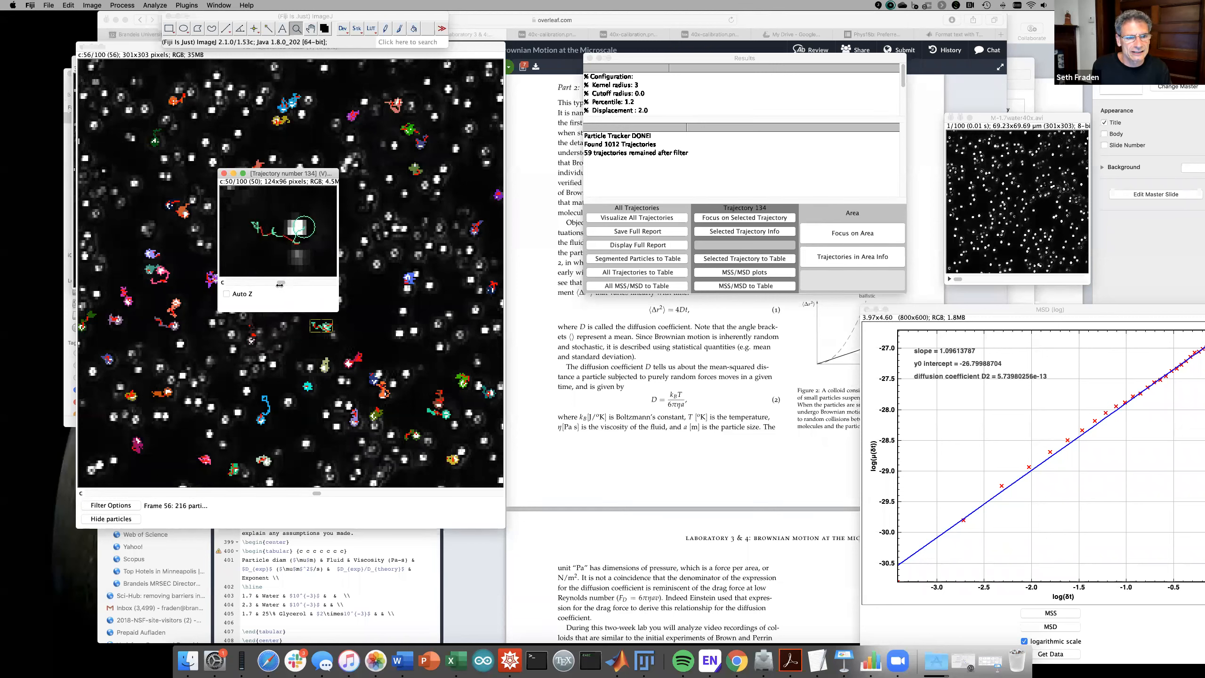
left_click_drag(281, 284, 228, 275)
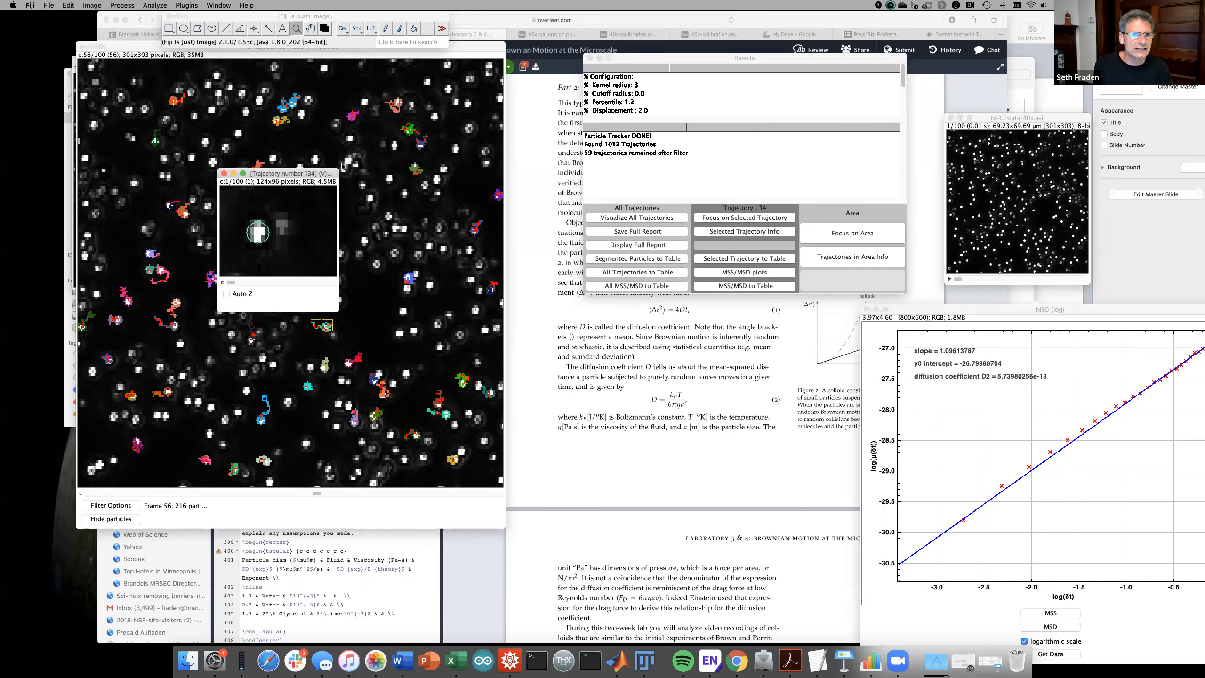
- Close the close-up, select the Hand tool, and bring the all-trajectories image forward
left_click(396, 106)
left_click(396, 104)
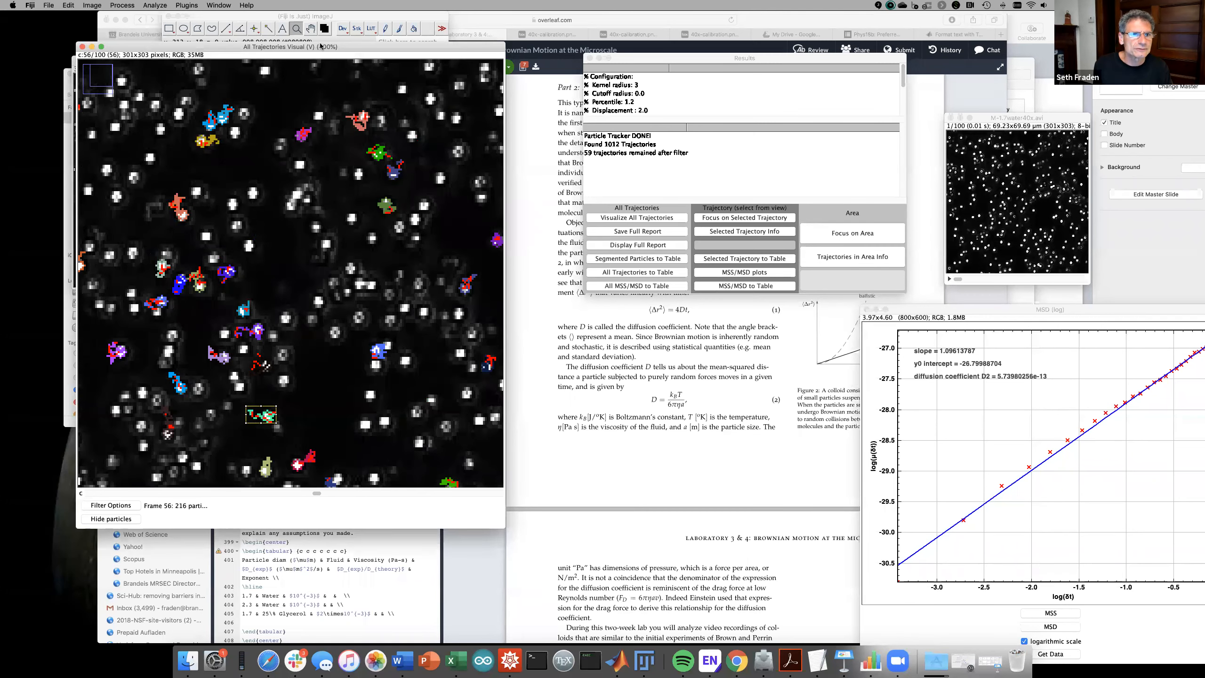
left_click(312, 30)
left_click(312, 30)
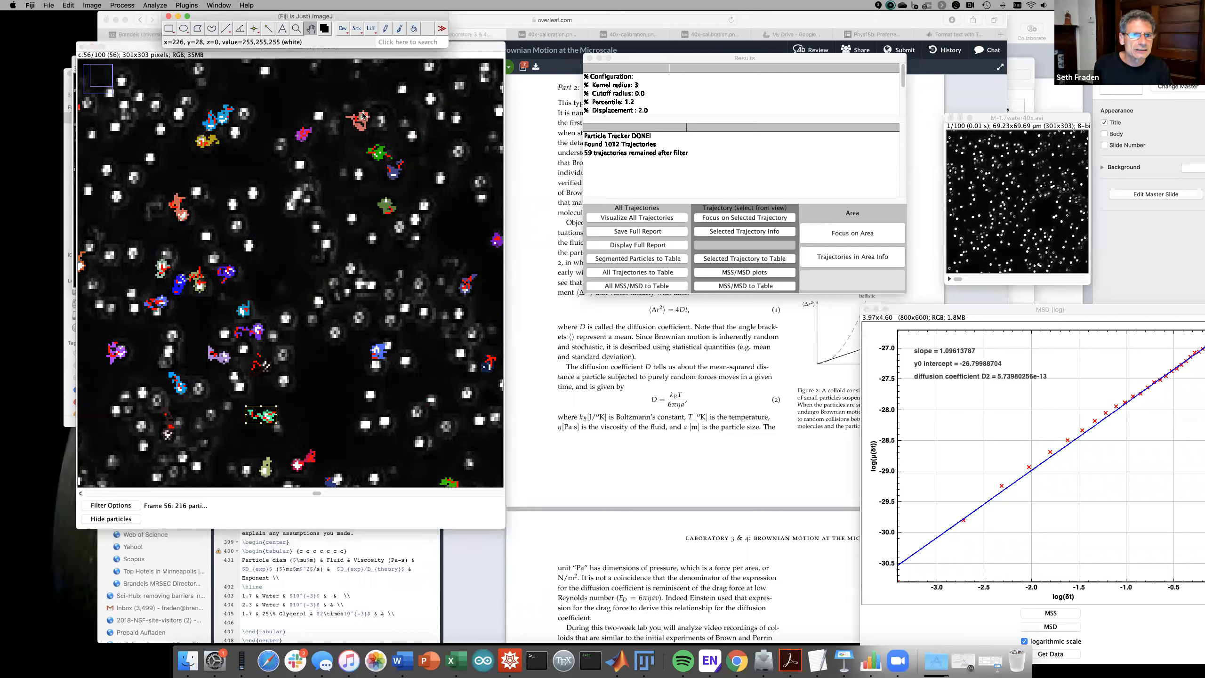
left_click(365, 117)
- Plot trajectory 17's log MSD (D about 5.02e-13) and move the plot aside
left_click(359, 126)
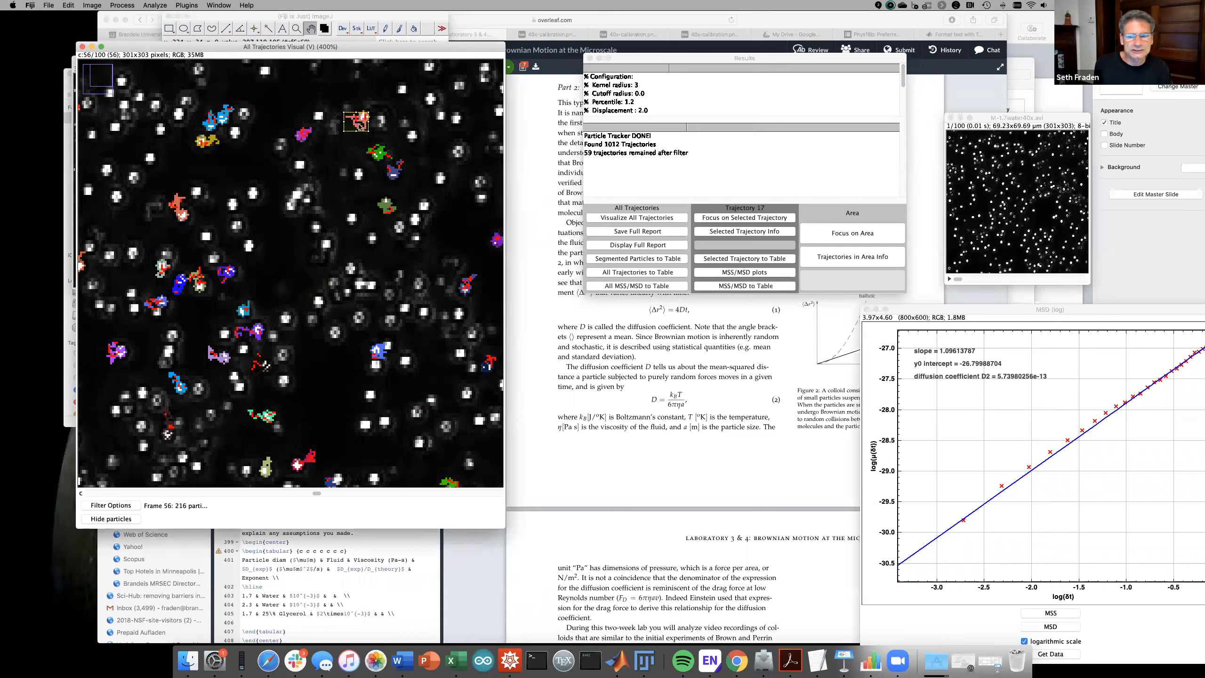
left_click(743, 273)
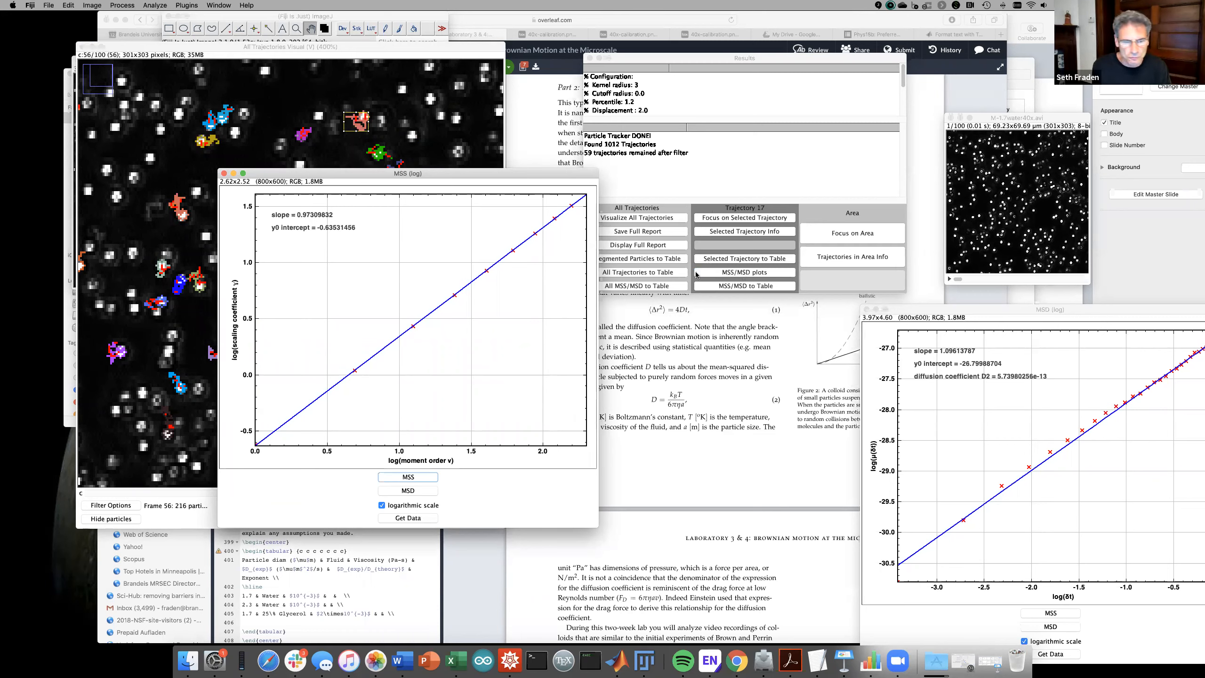
left_click(408, 491)
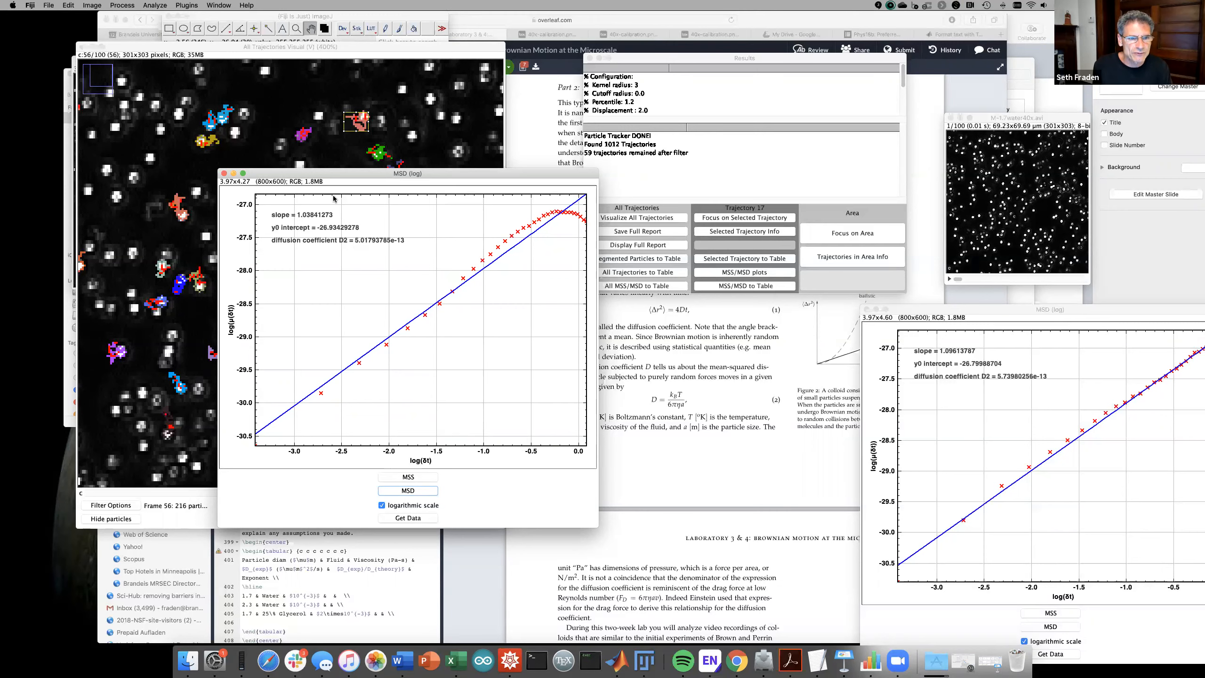
left_click_drag(337, 174, 970, 399)
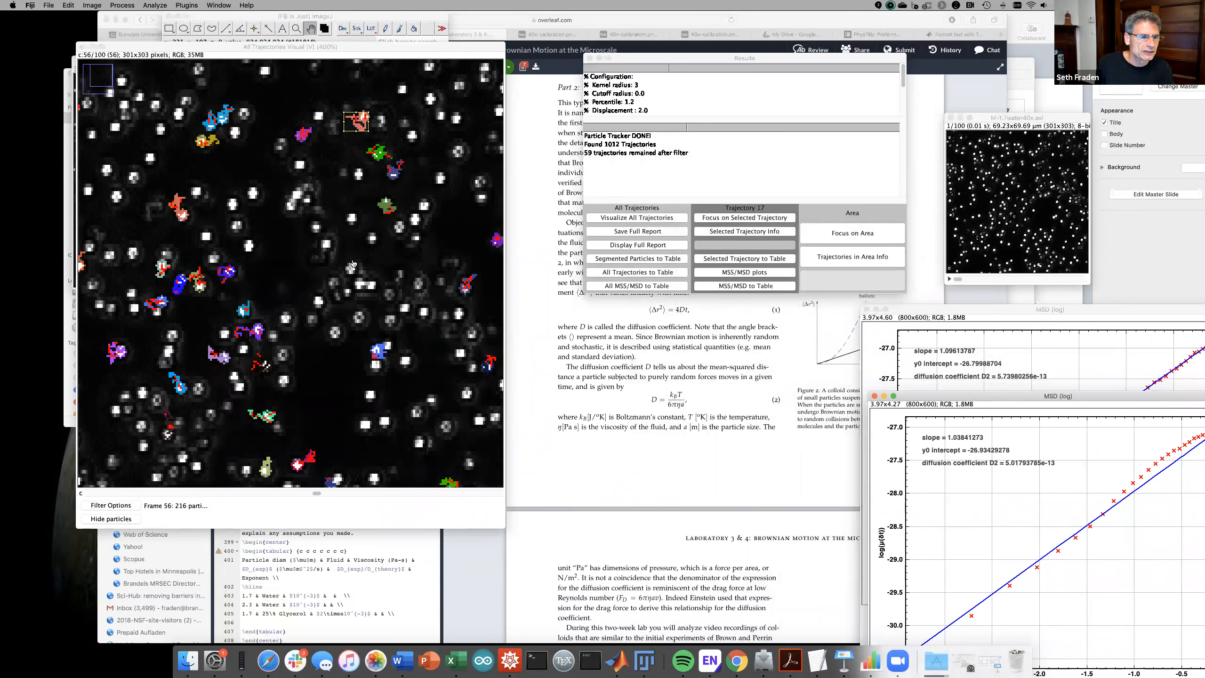
- Plot trajectory 26's log MSD (slope 0.952, D 4.33e-13) and stack it with the others
left_click(304, 135)
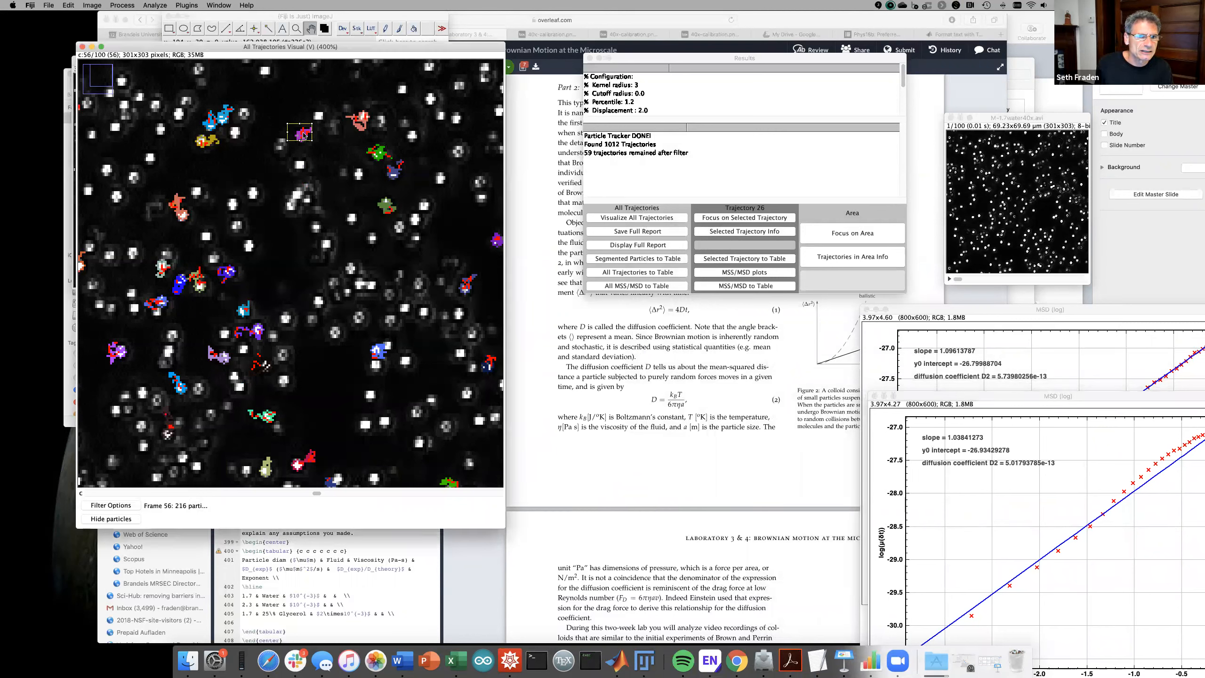
left_click(731, 275)
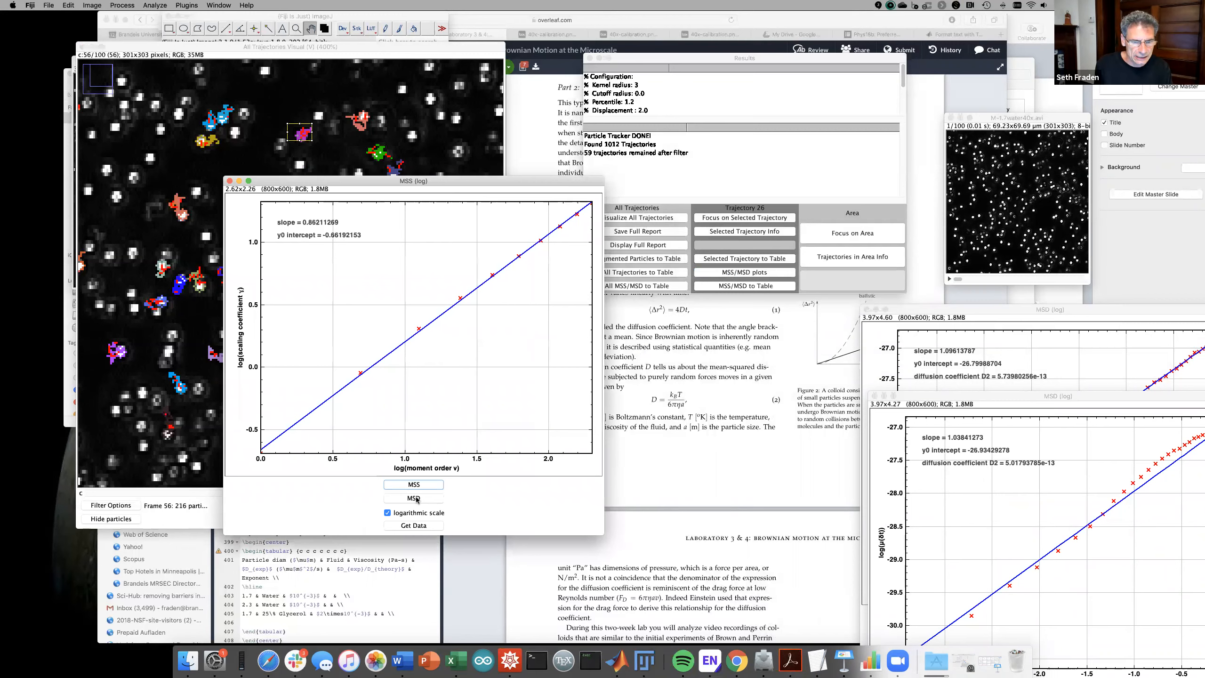
left_click(414, 498)
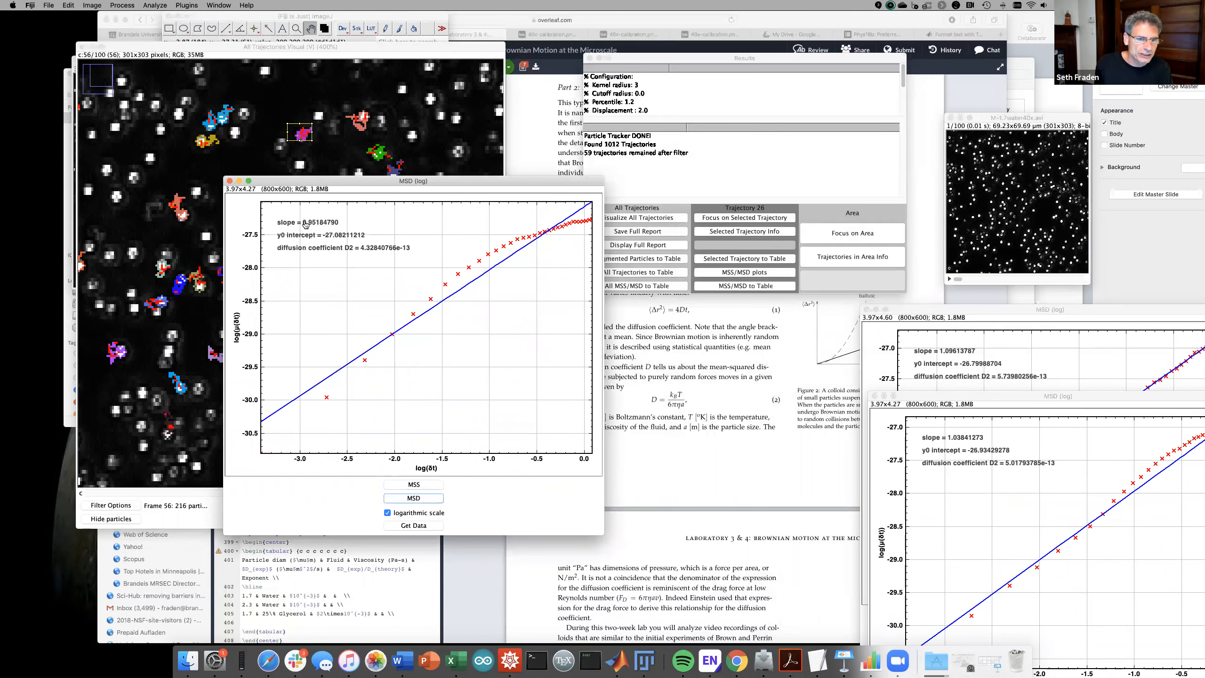
left_click_drag(349, 180, 995, 483)
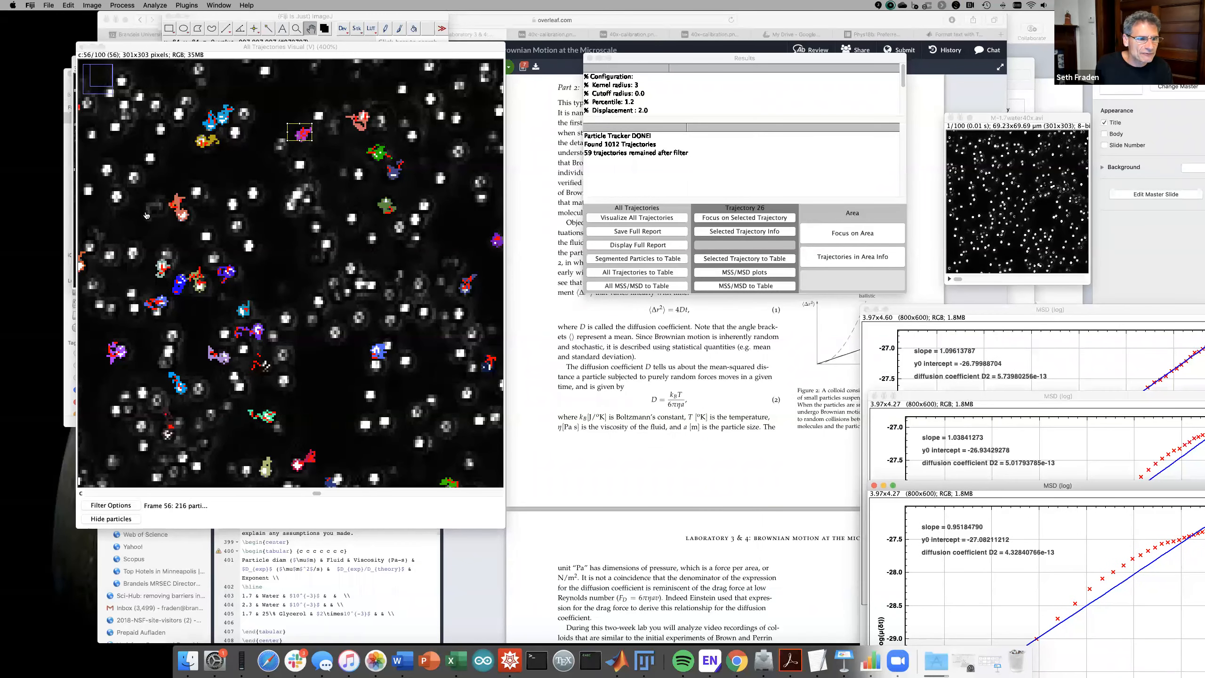
left_click(182, 217)
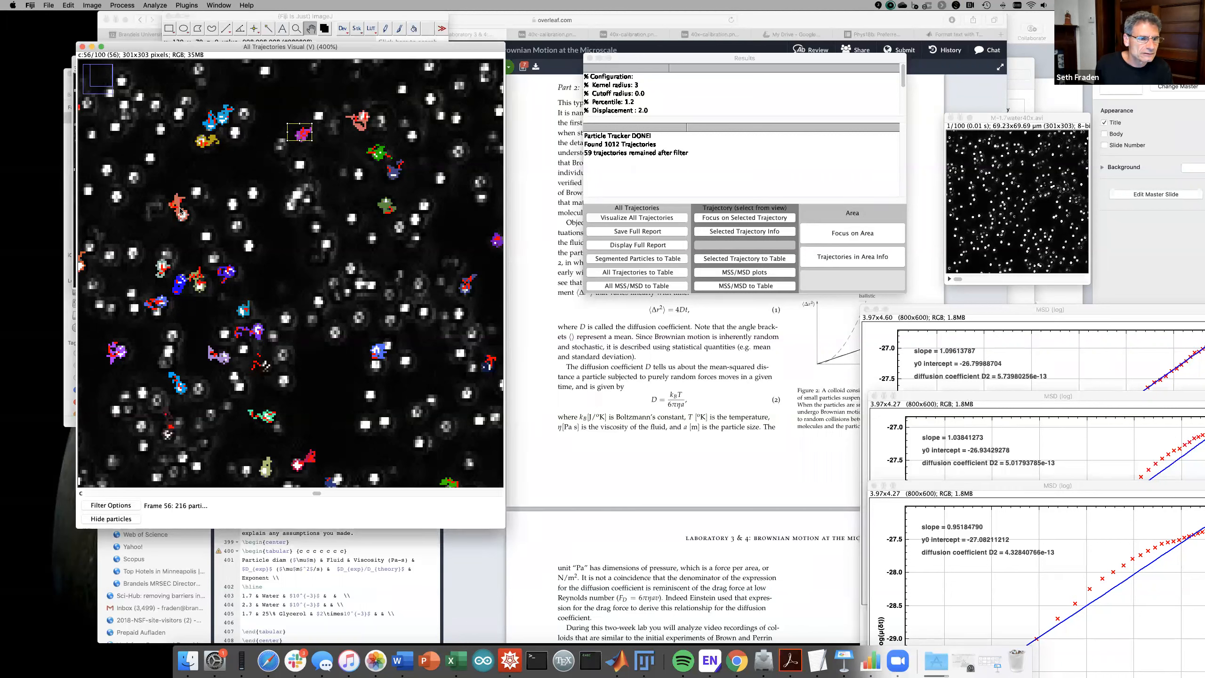
- Select trajectory 45, scrub through its close-up, then close it
left_click(180, 206)
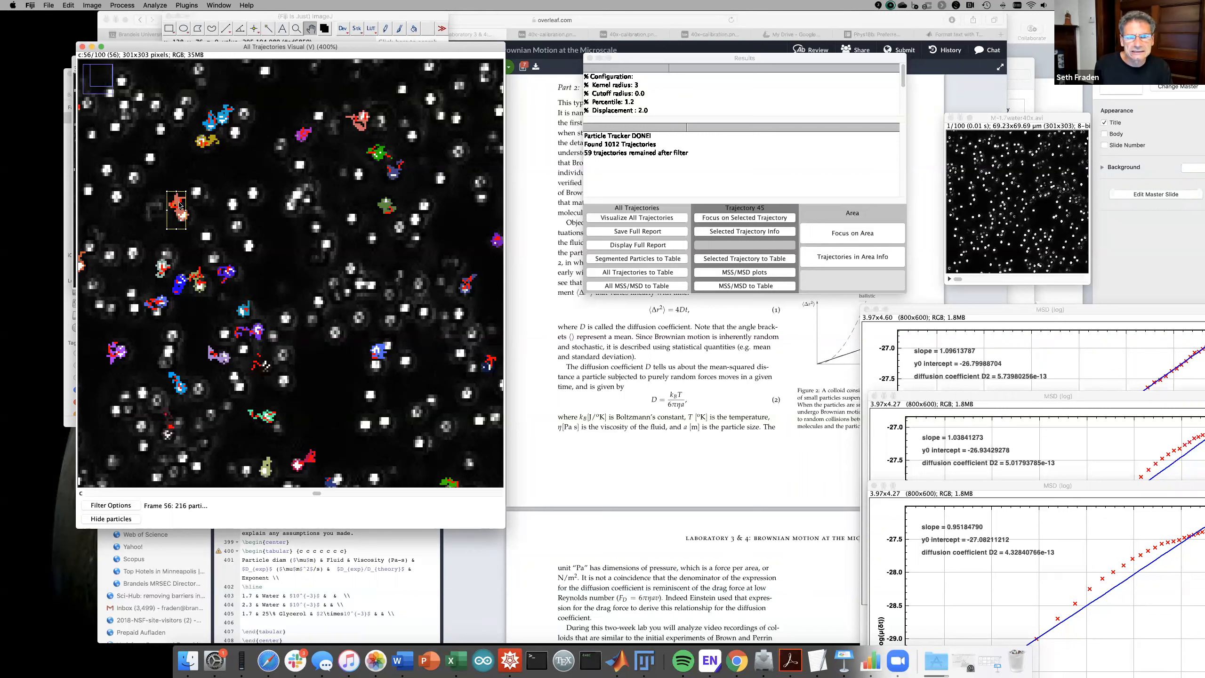
left_click(730, 219)
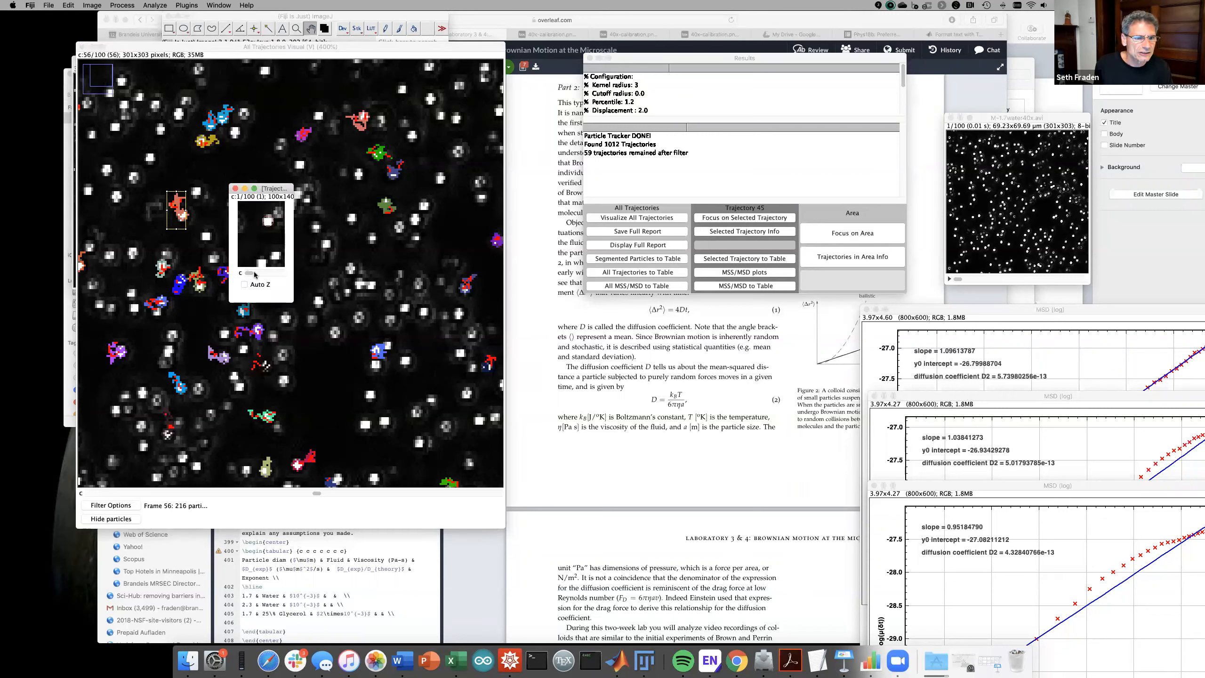
left_click_drag(254, 271, 287, 267)
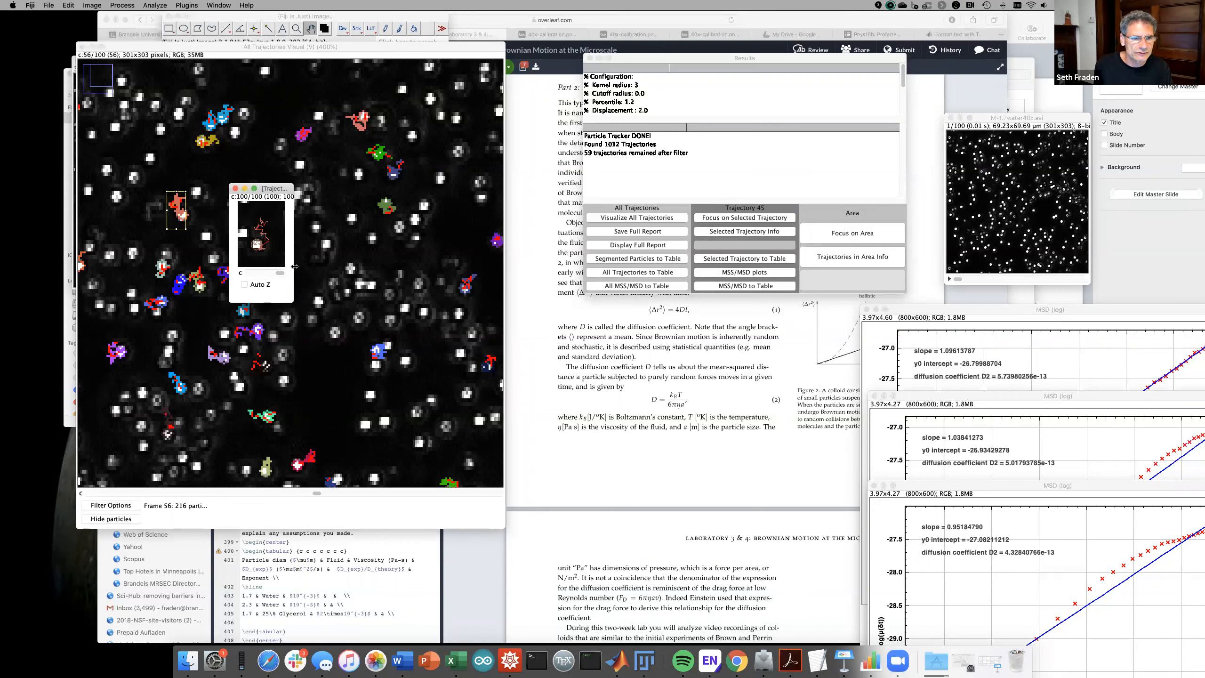
left_click(235, 188)
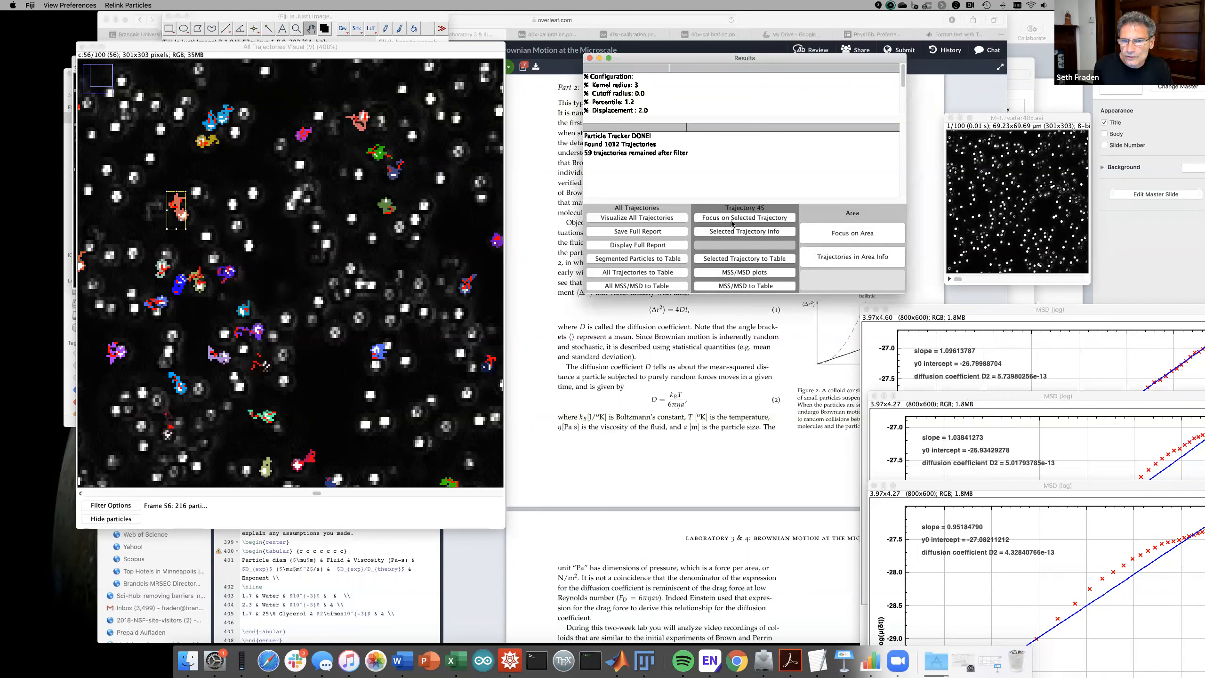
- Plot trajectory 45's log MSD (slope 1.169, D 6.75e-13) and move it aside
left_click(734, 272)
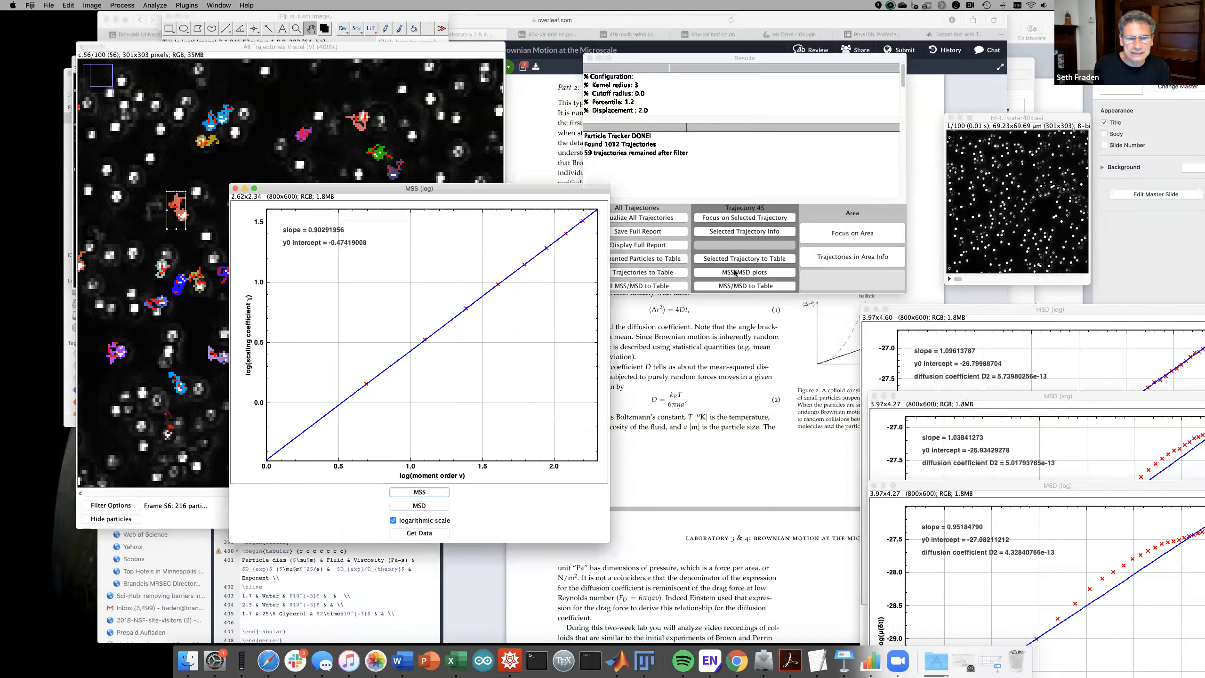
left_click(427, 506)
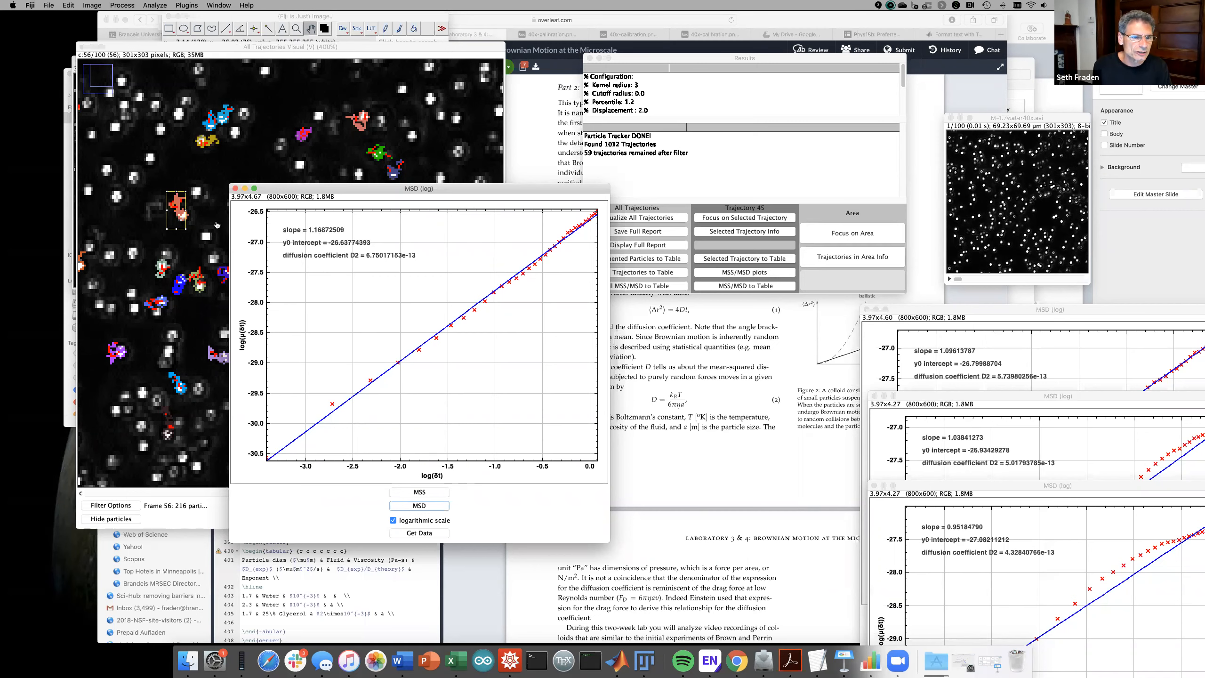
left_click_drag(303, 189, 954, 575)
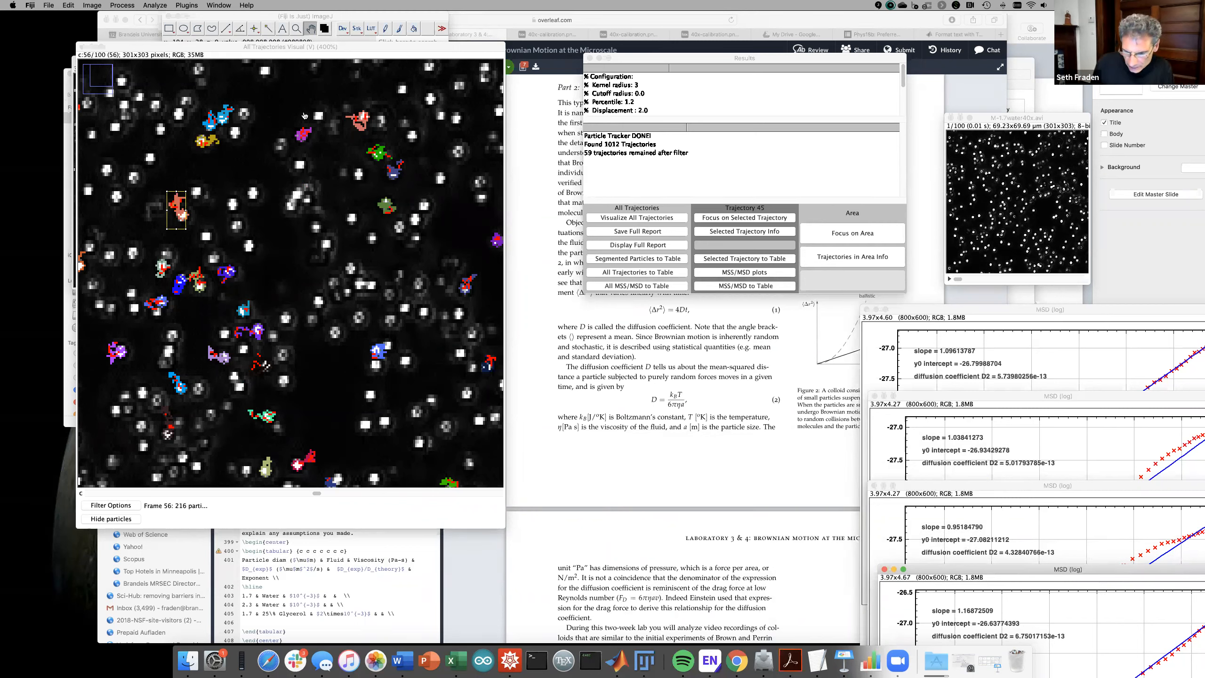
- Zoom the trajectories image out to 200% and draw a rectangle over most of it
left_click(300, 51)
key("minus")
key("minus")
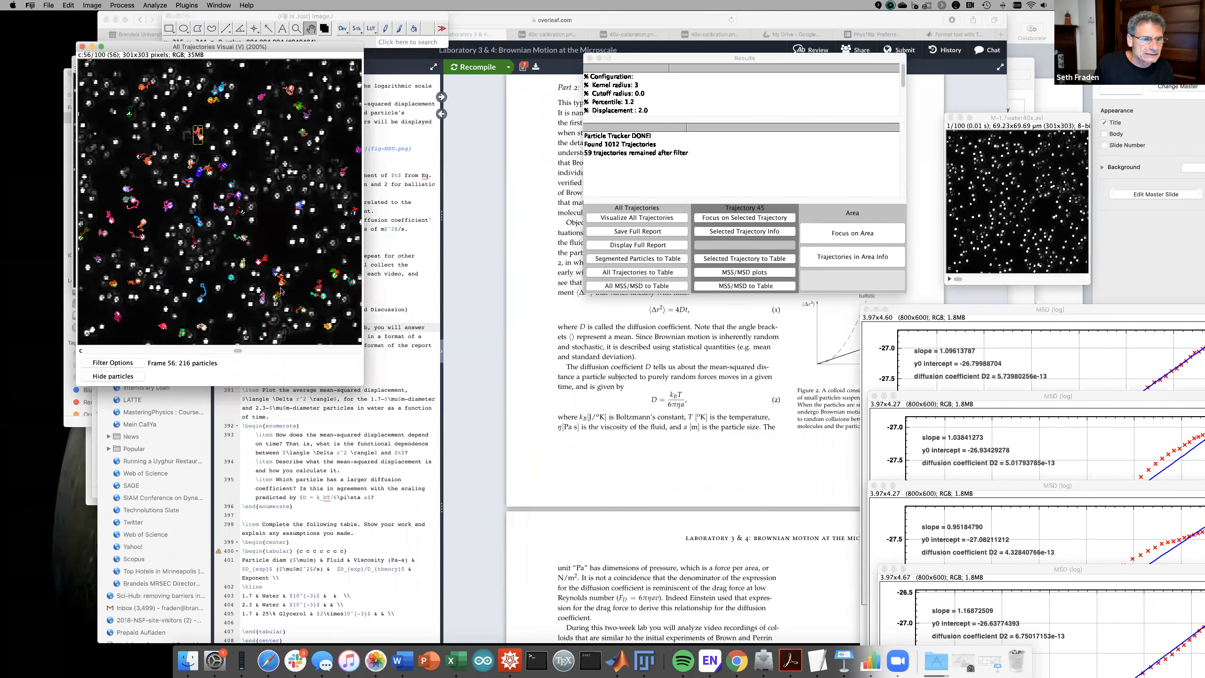
left_click_drag(236, 350, 341, 337)
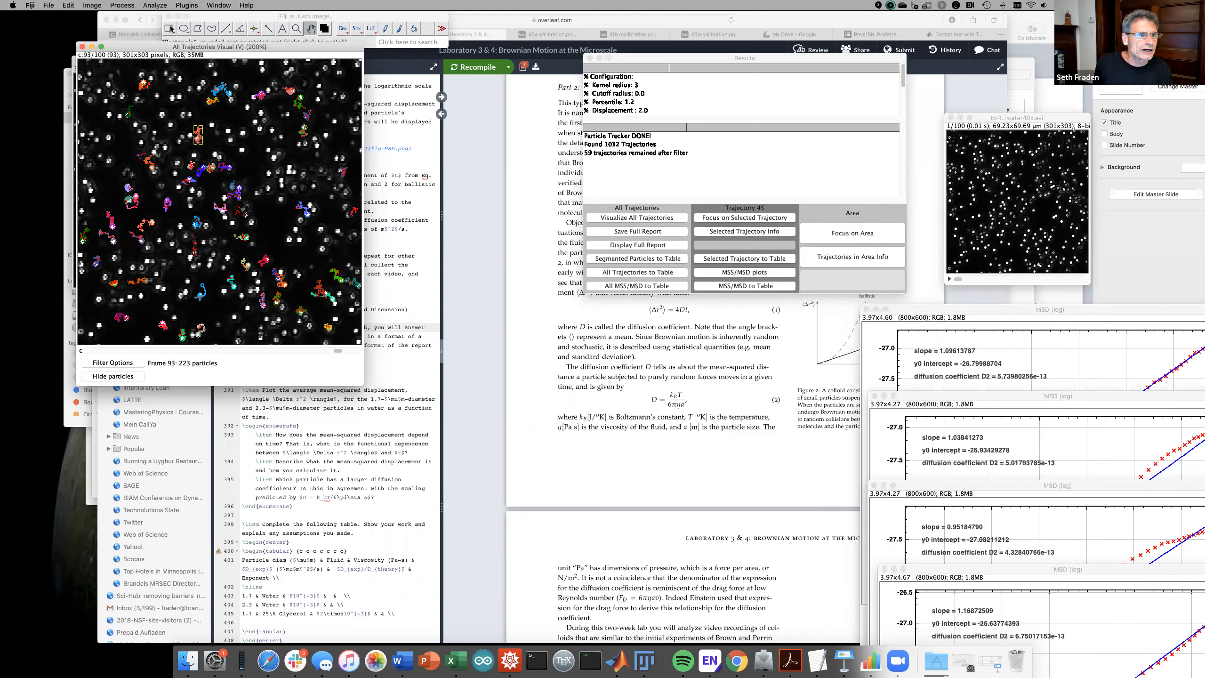
left_click(171, 29)
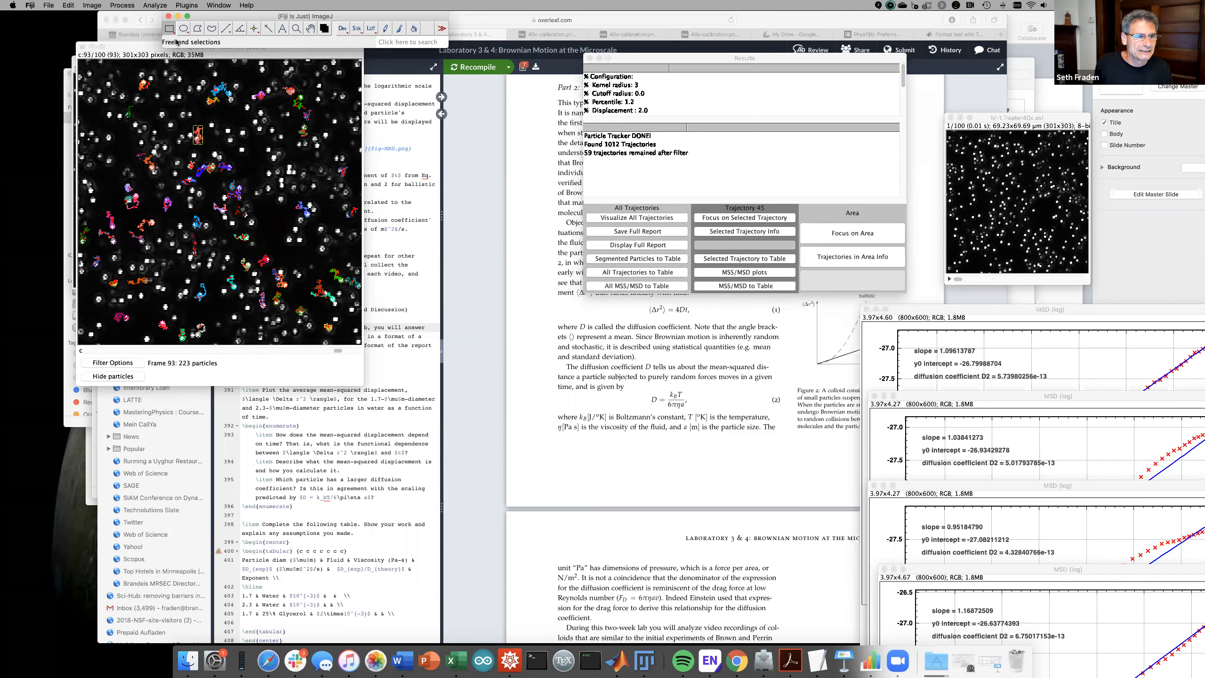
left_click_drag(81, 62, 361, 343)
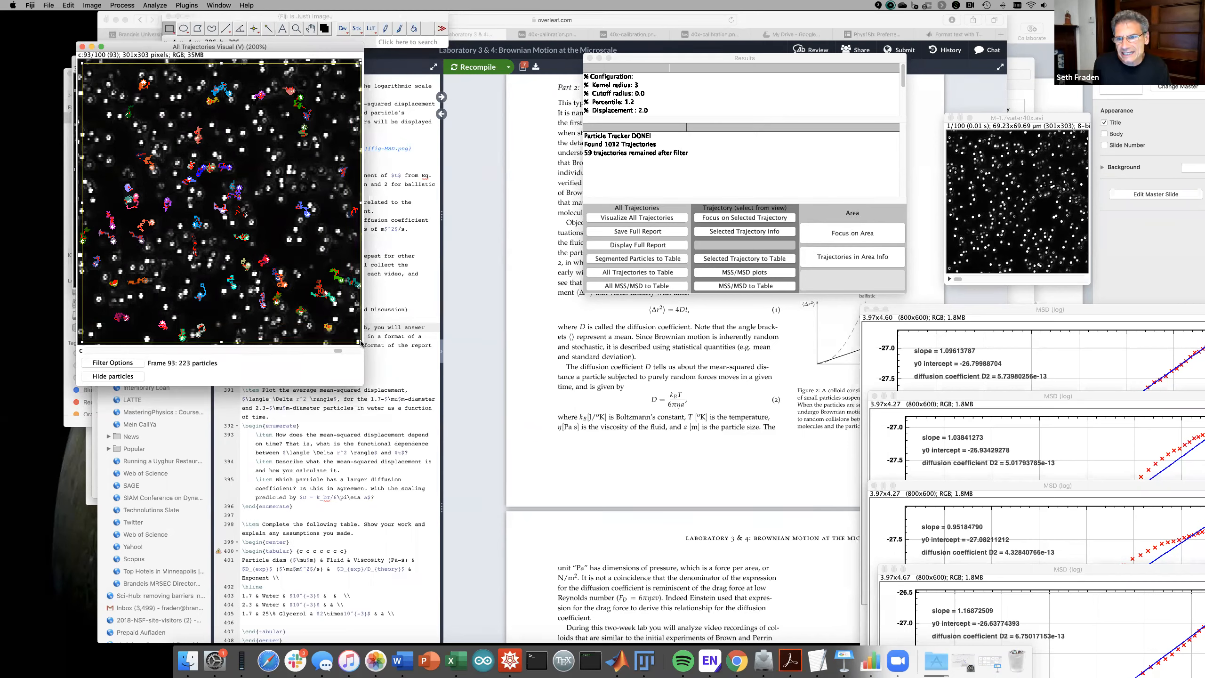
- List frame-by-frame data for the trajectories in the marked area in the Results table
left_click(860, 261)
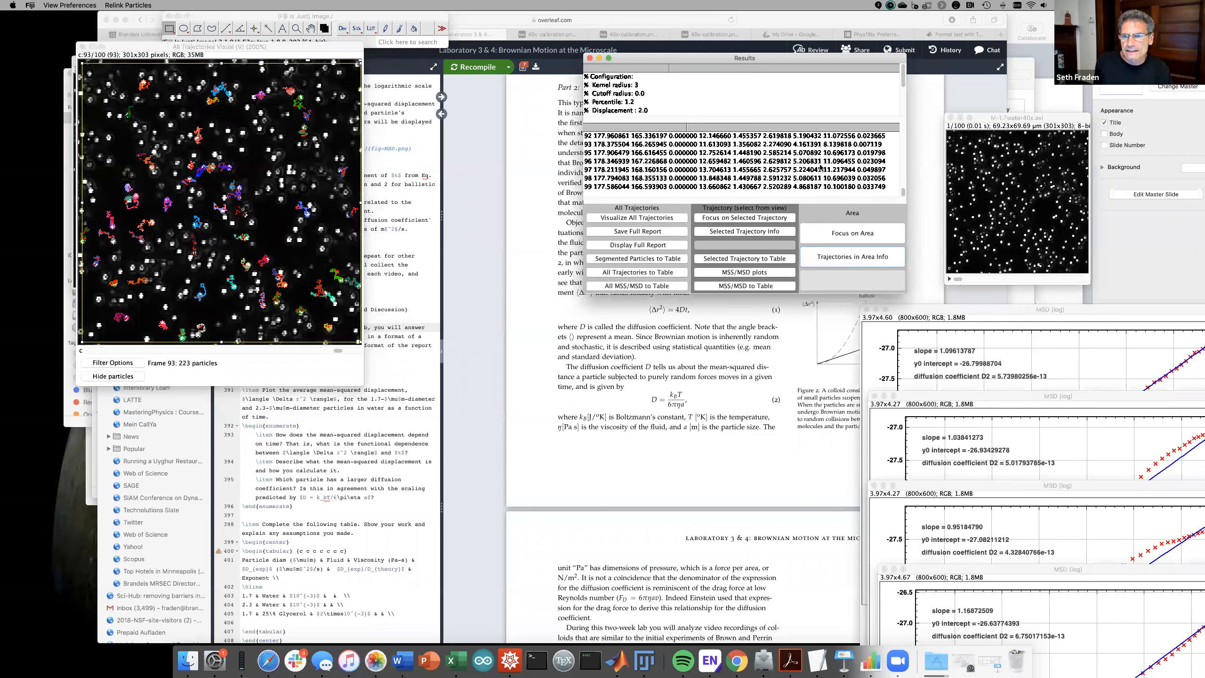
scroll(821, 167, "up", 10)
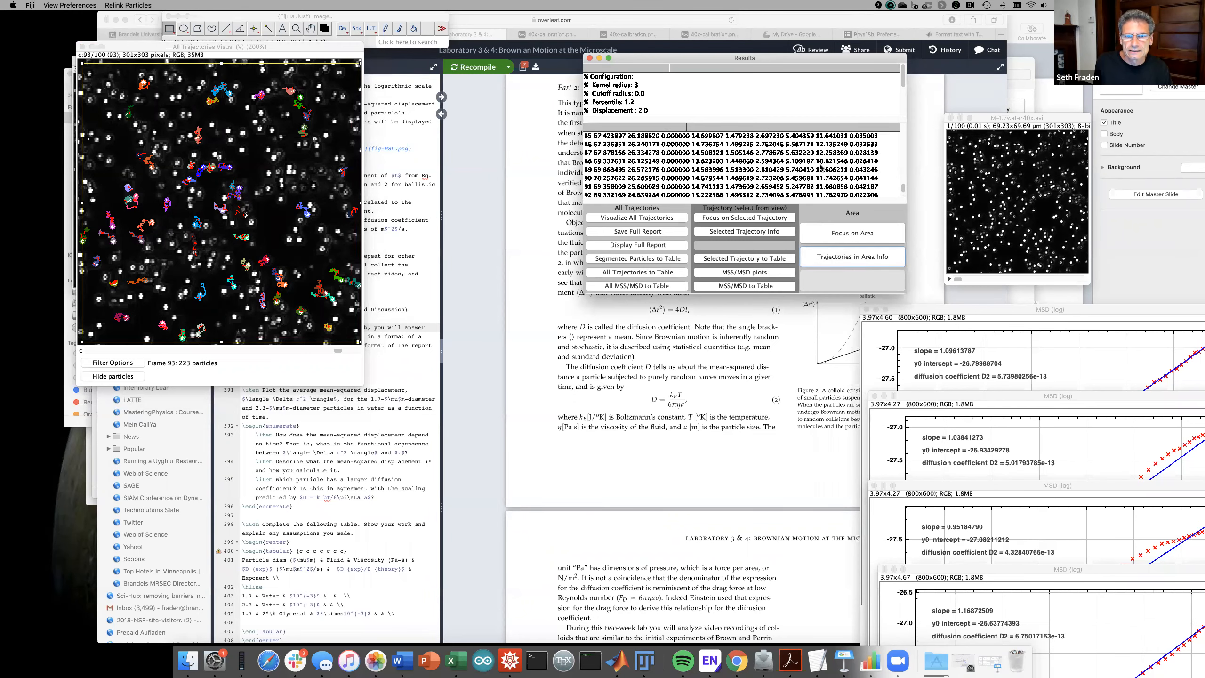
scroll(821, 167, "up", 11)
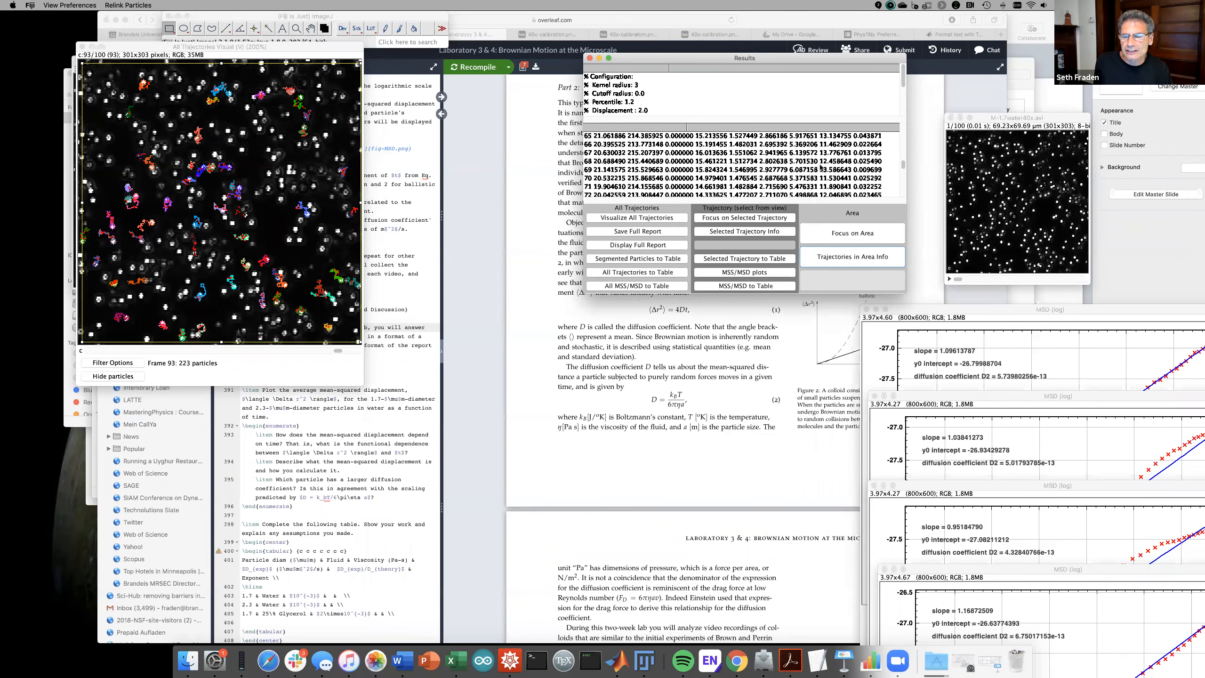
scroll(821, 167, "up", 10)
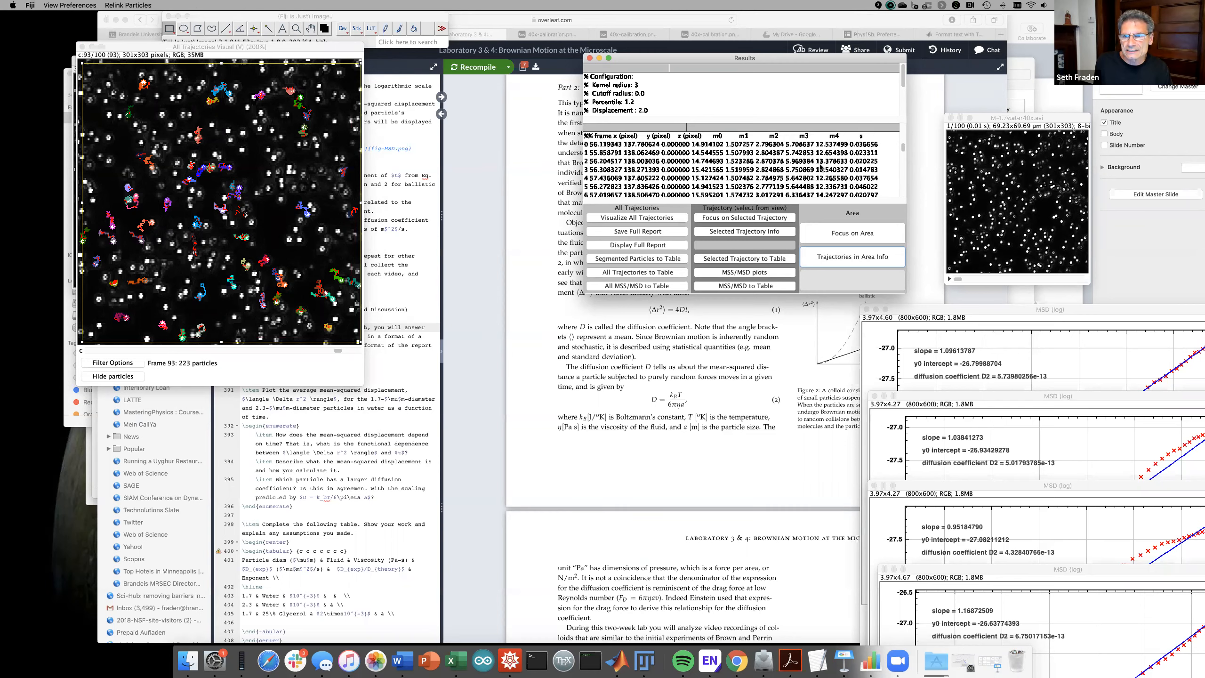
scroll(820, 167, "down", 20)
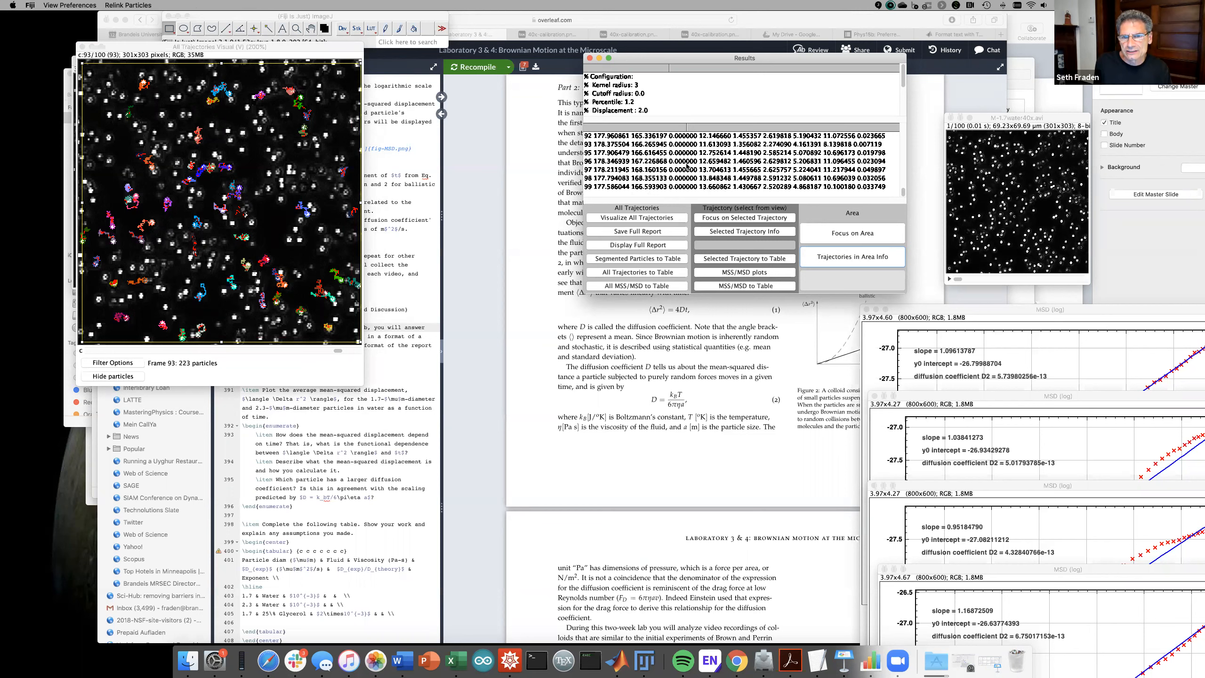
right_click(687, 165)
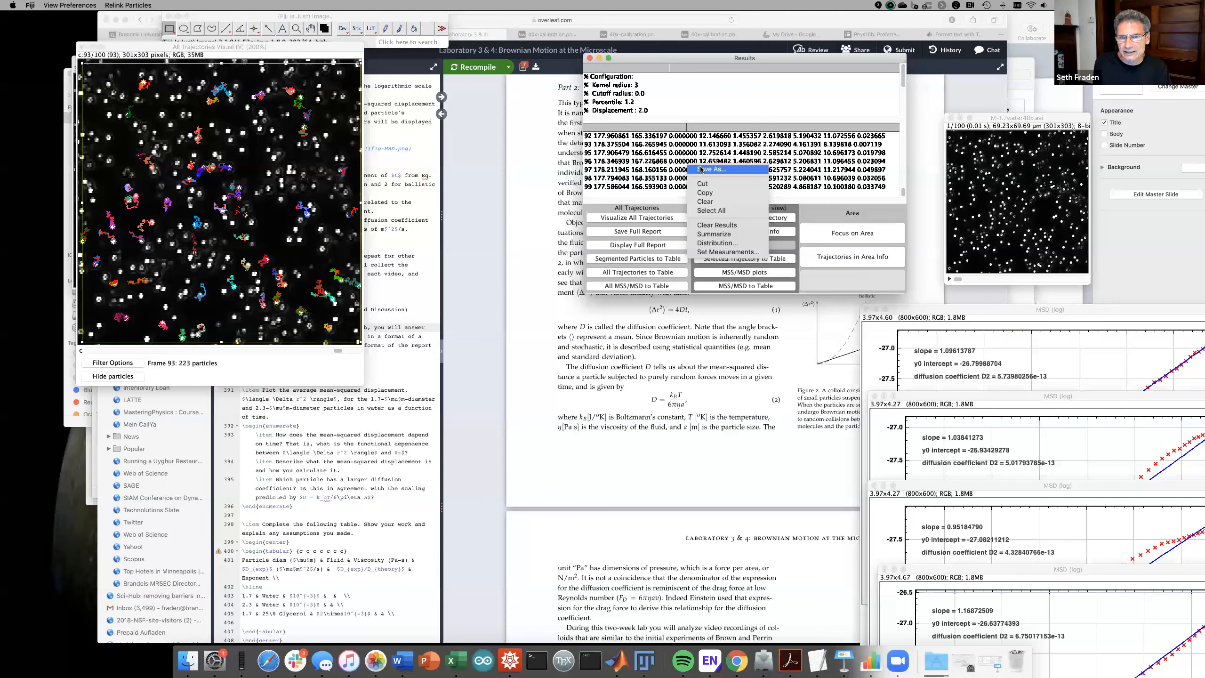
- Save the Results table as Results1151pm.txt in the Results from 1.7water folder
left_click(702, 170)
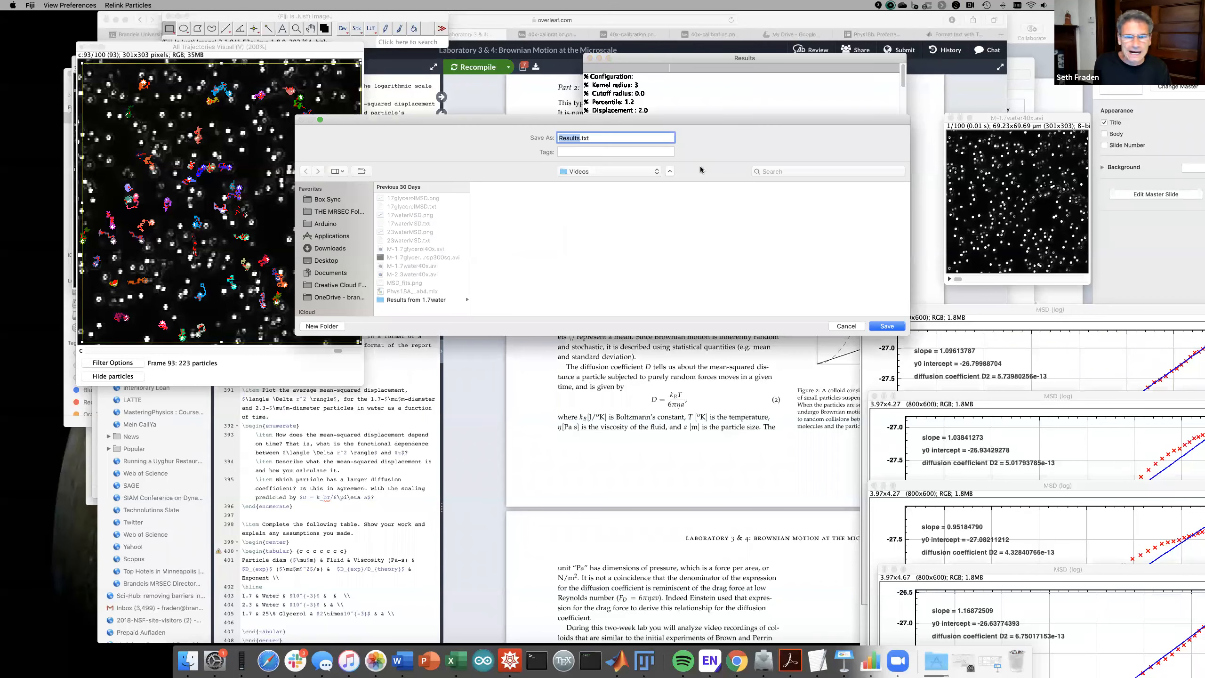
left_click(580, 139)
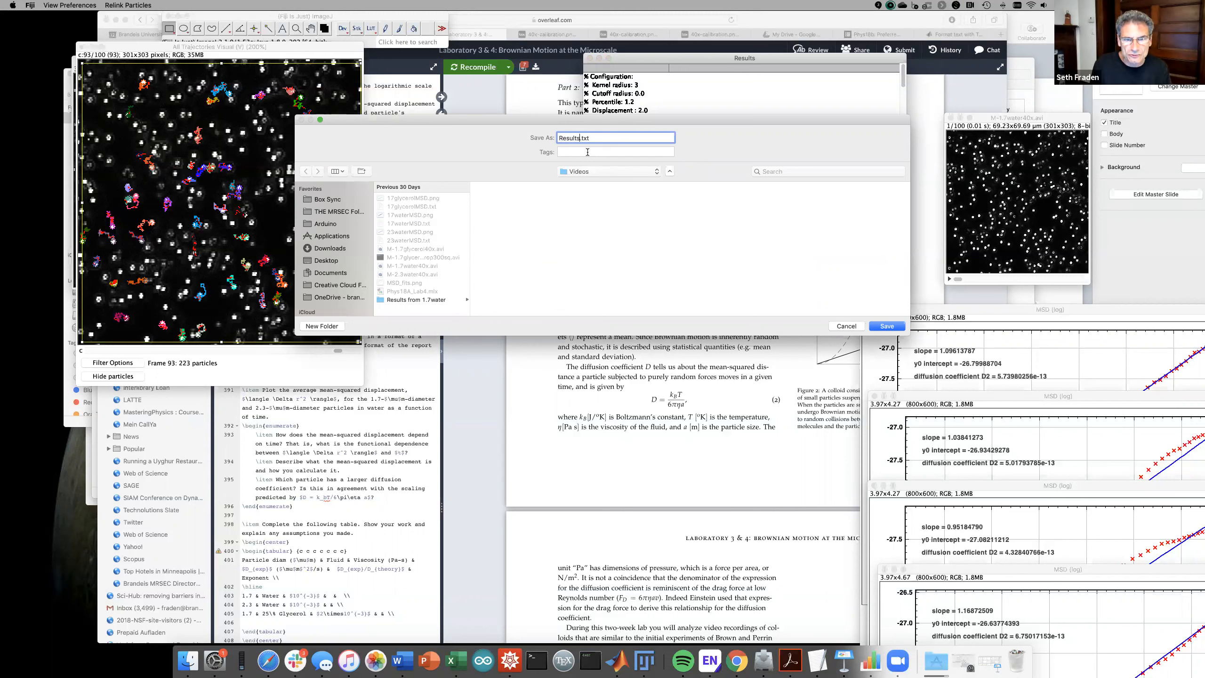
type("1151pm")
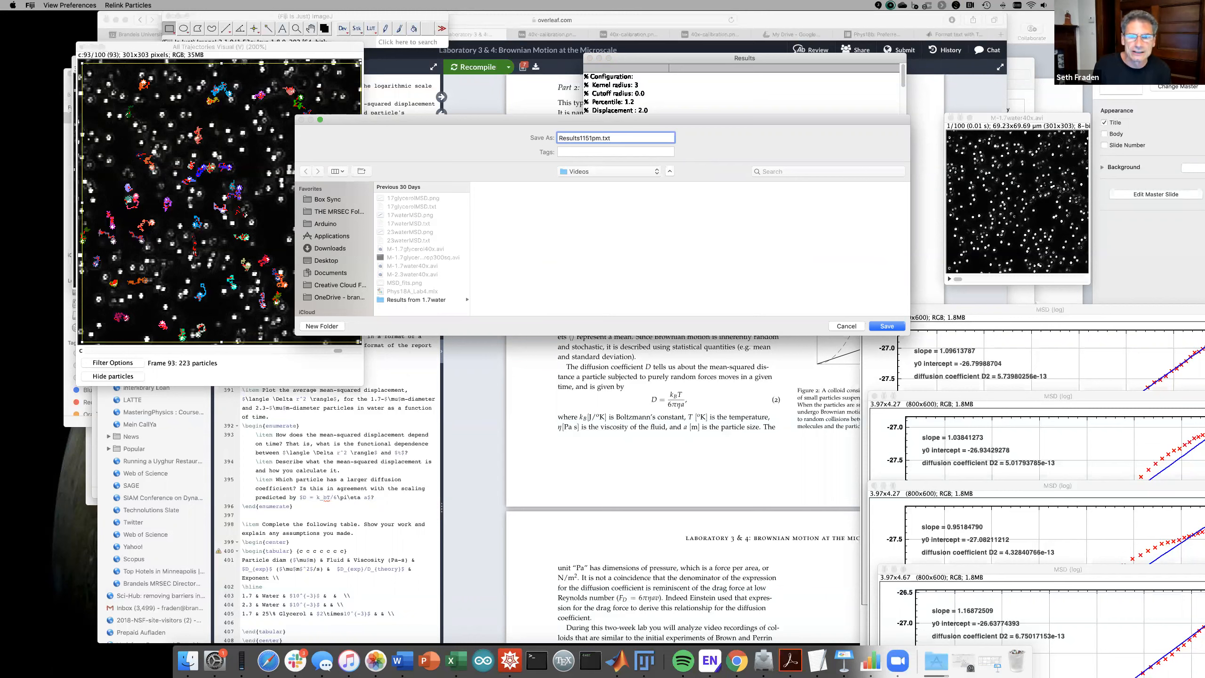
left_click(409, 299)
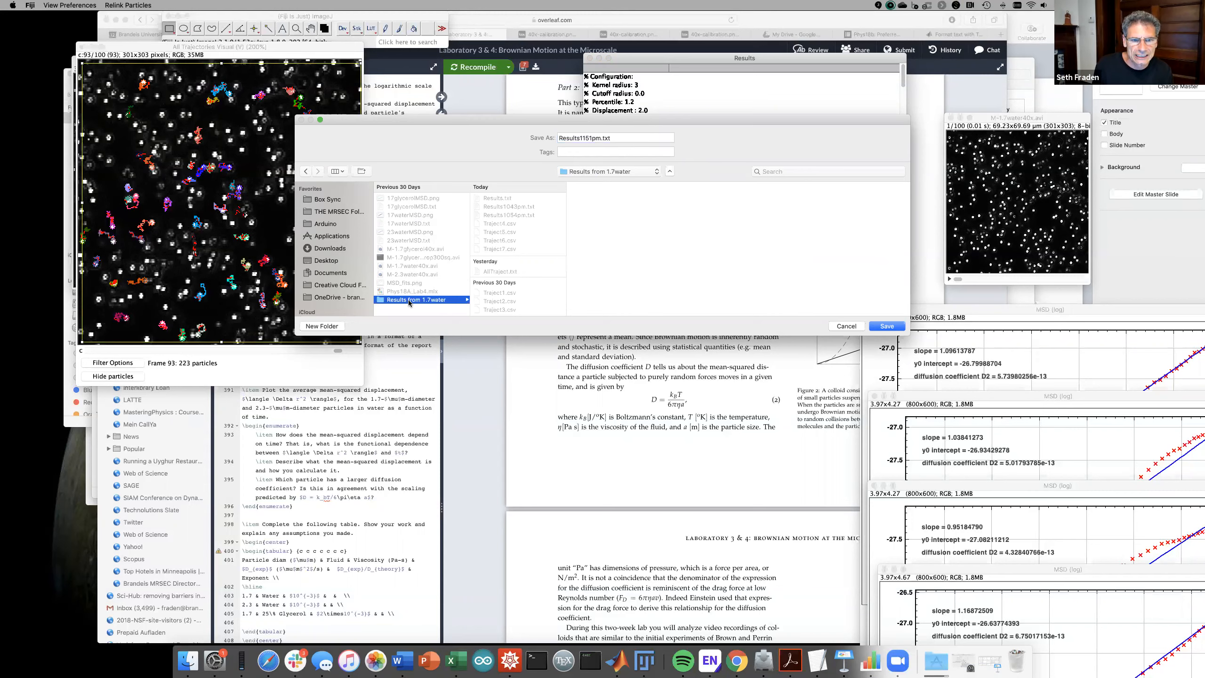
left_click(886, 326)
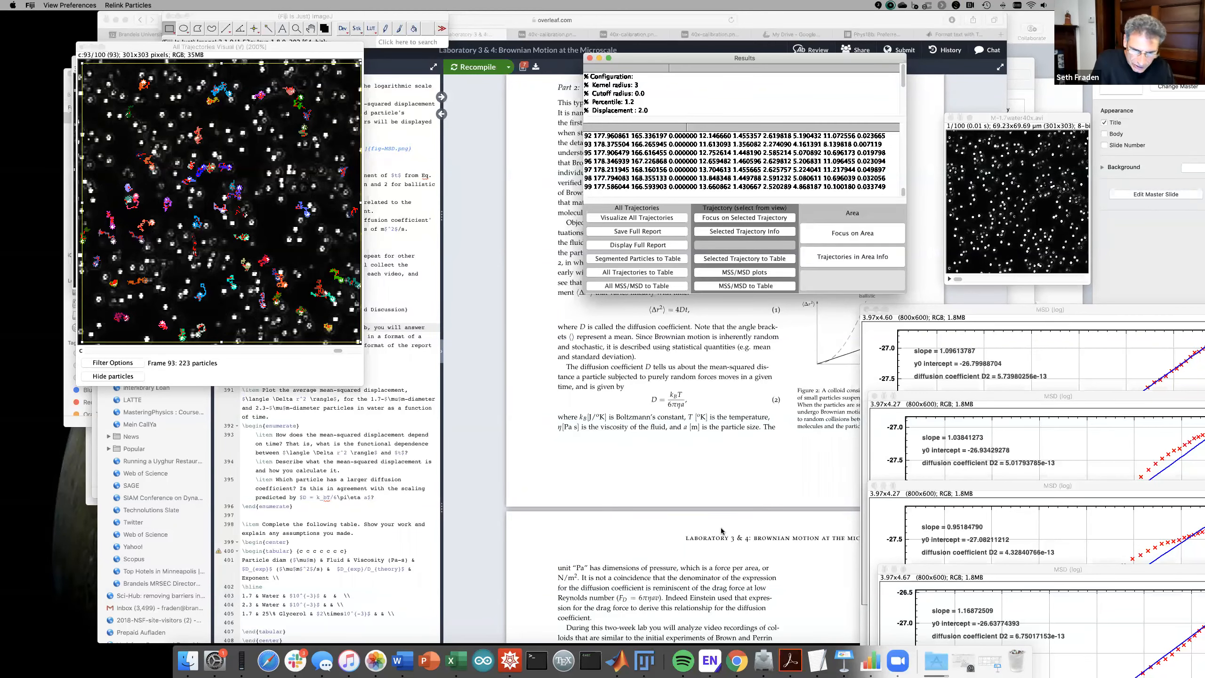
left_click(616, 658)
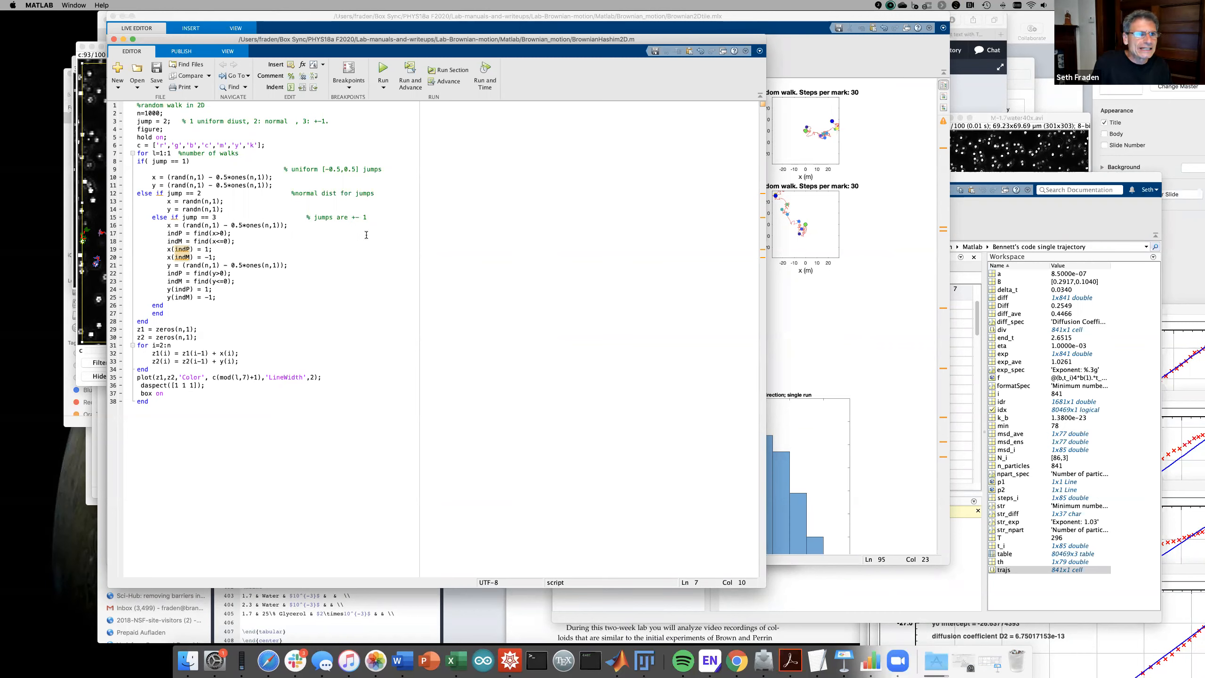
- Bring the Lab4_17water.mlx live script forward from MATLAB's Window menu
left_click(71, 5)
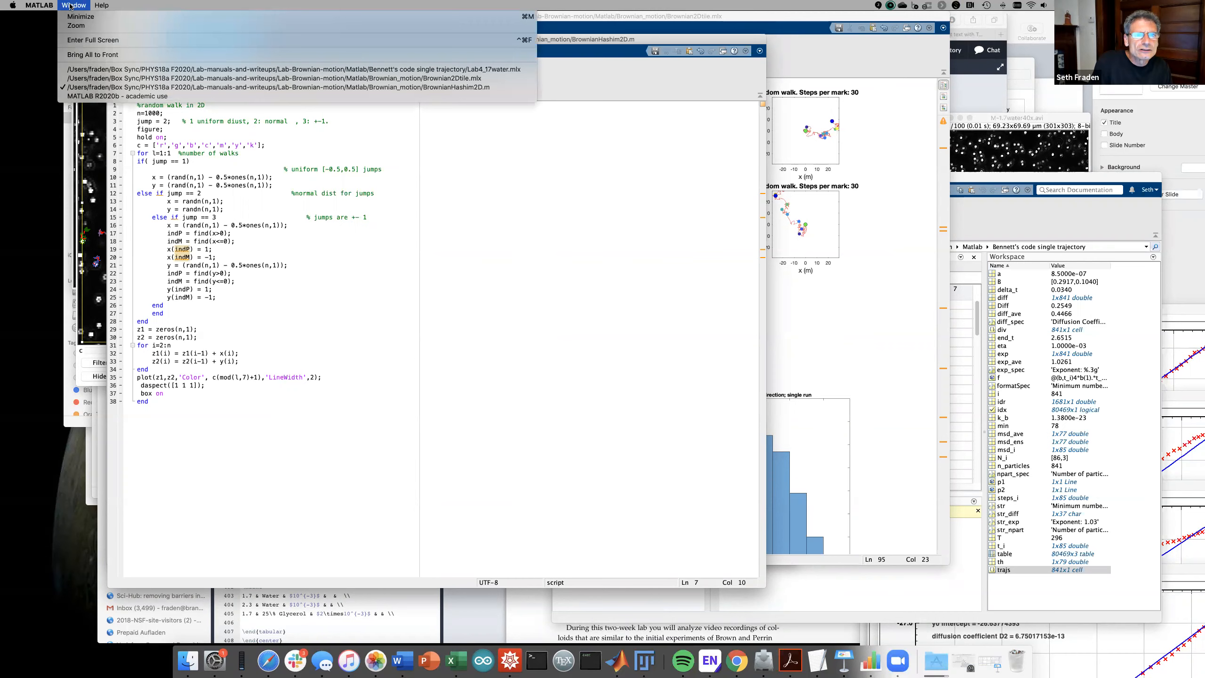
left_click(246, 72)
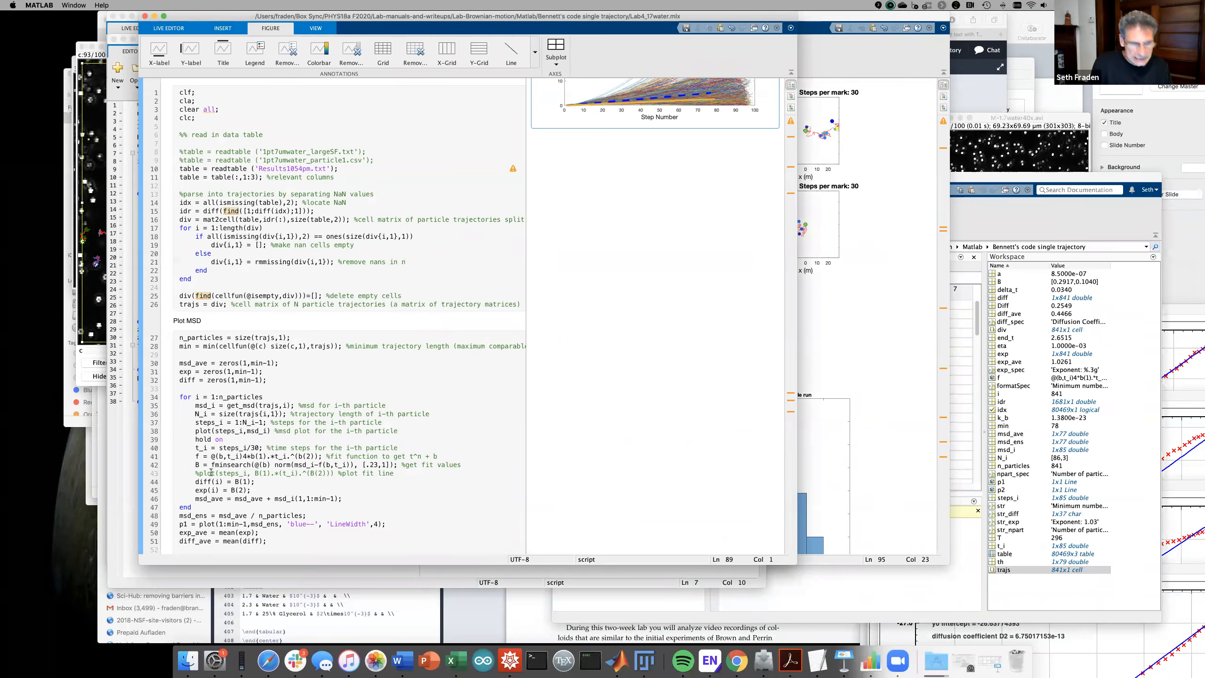
left_click(188, 656)
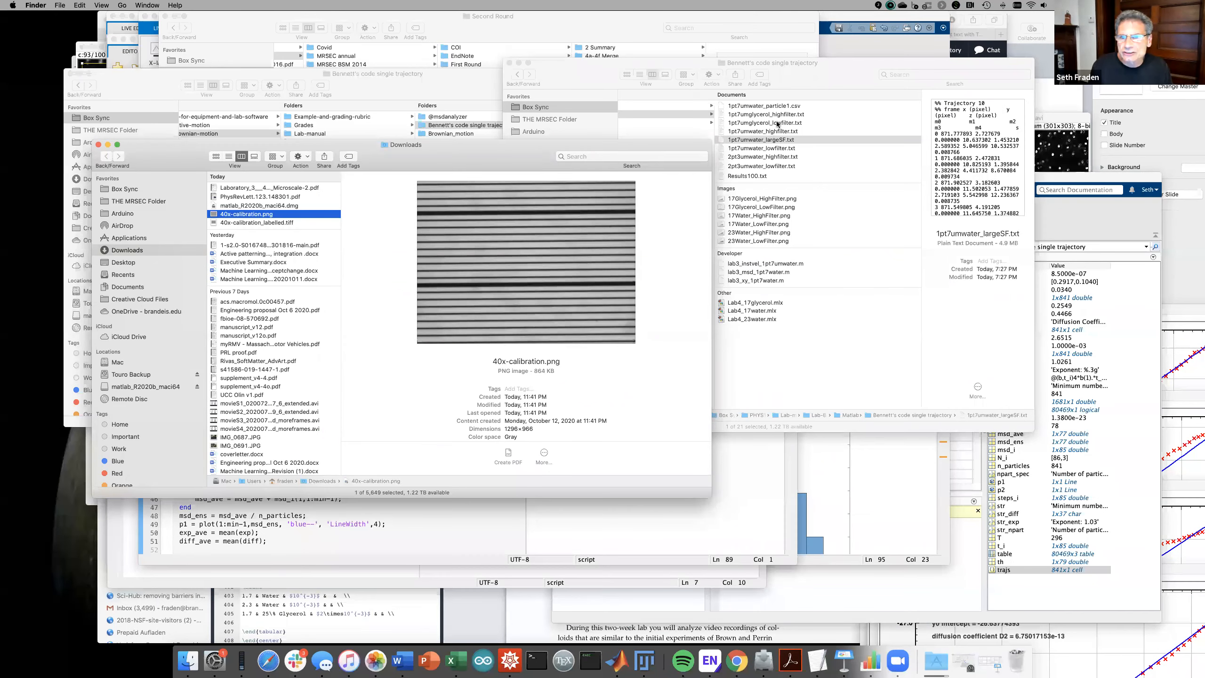
- Browse Finder to Videos > Results from 1.7water to locate Results1151pm.txt, then return to MATLAB
left_click(679, 66)
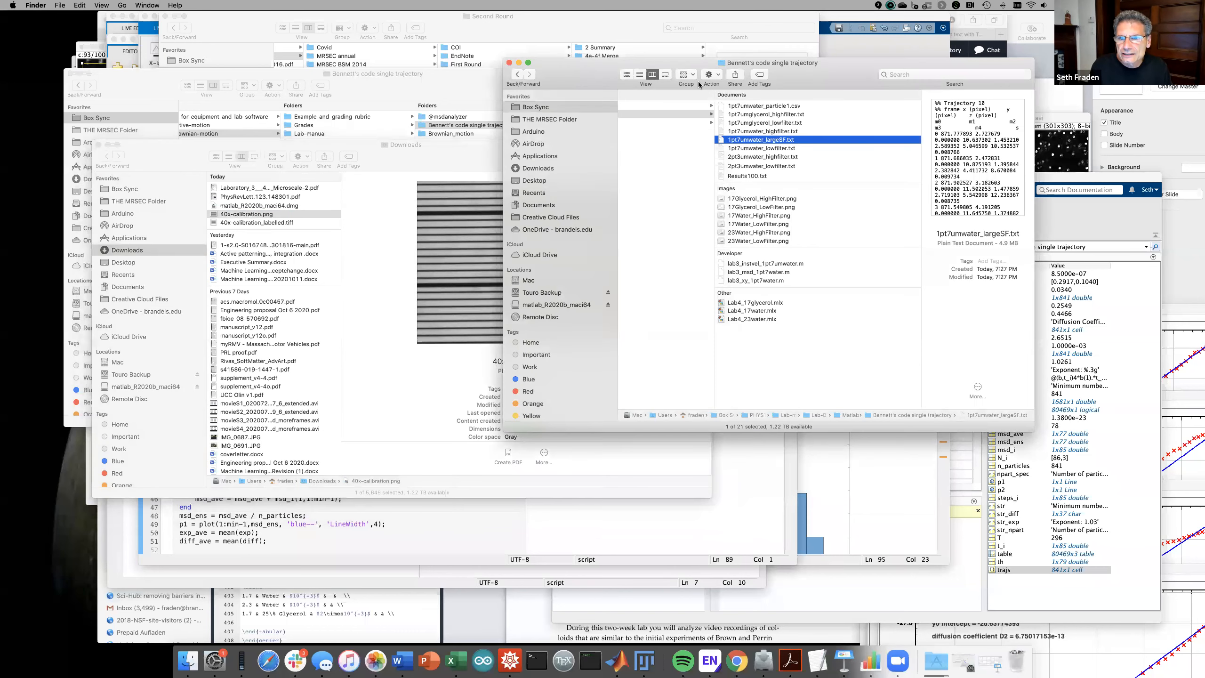
scroll(752, 133, "left", 10)
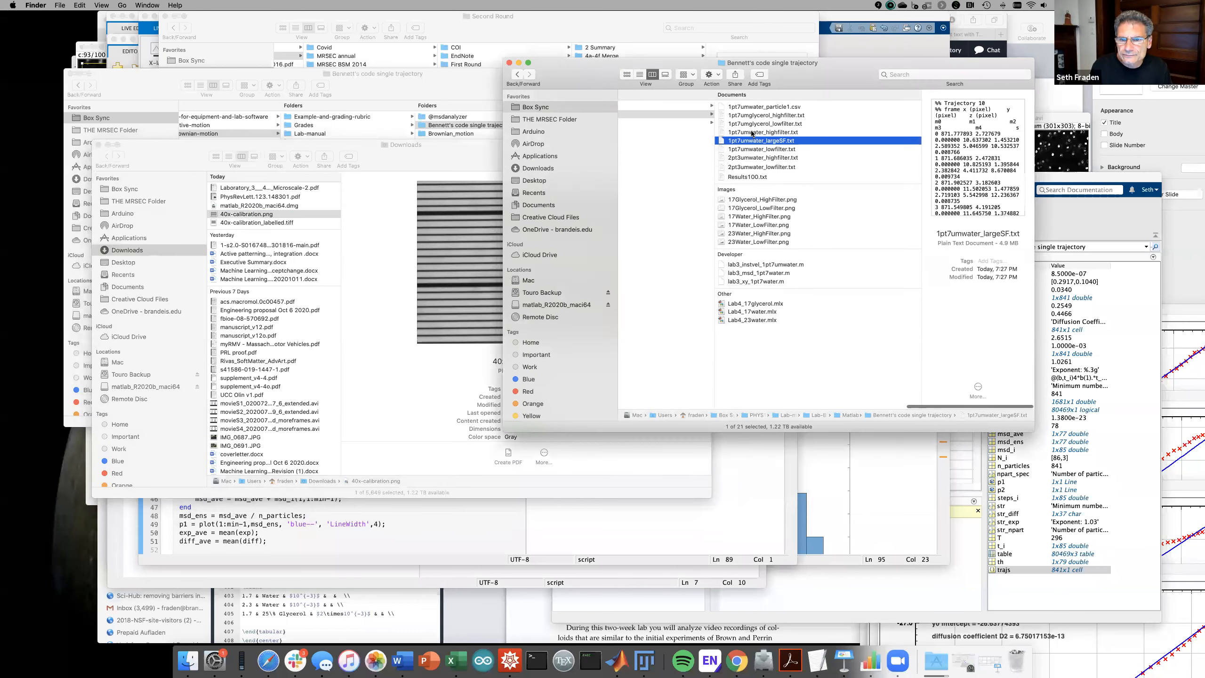
scroll(751, 130, "right", 5)
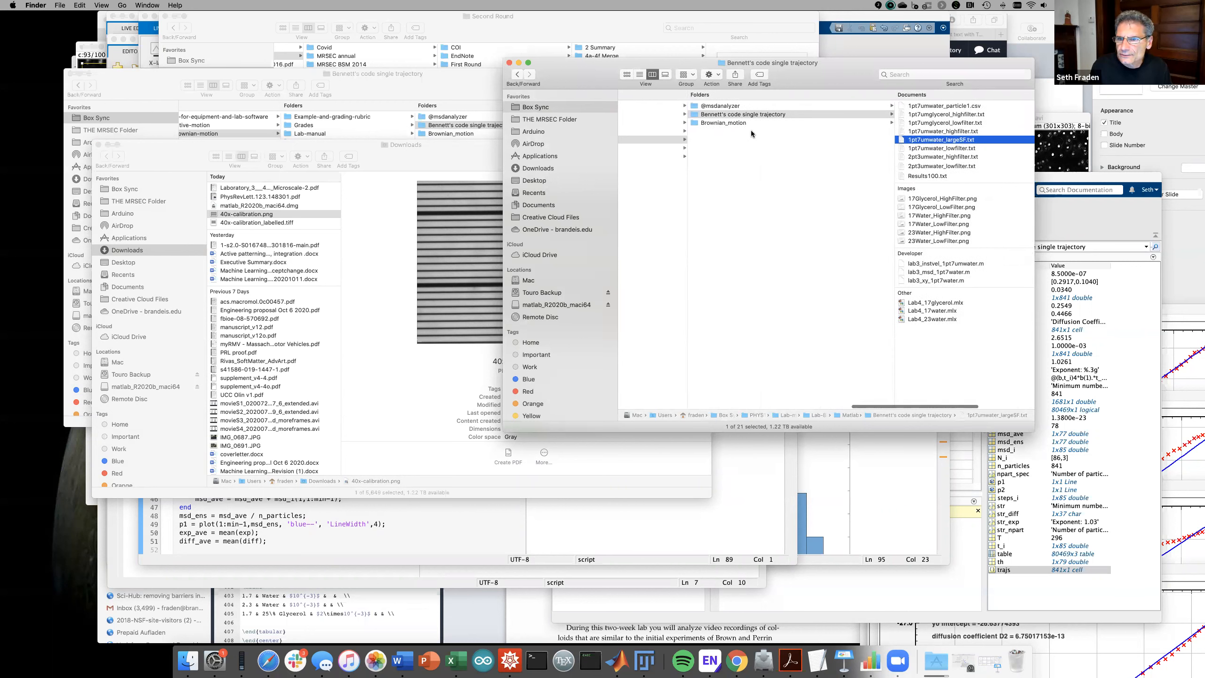
scroll(751, 130, "right", 1)
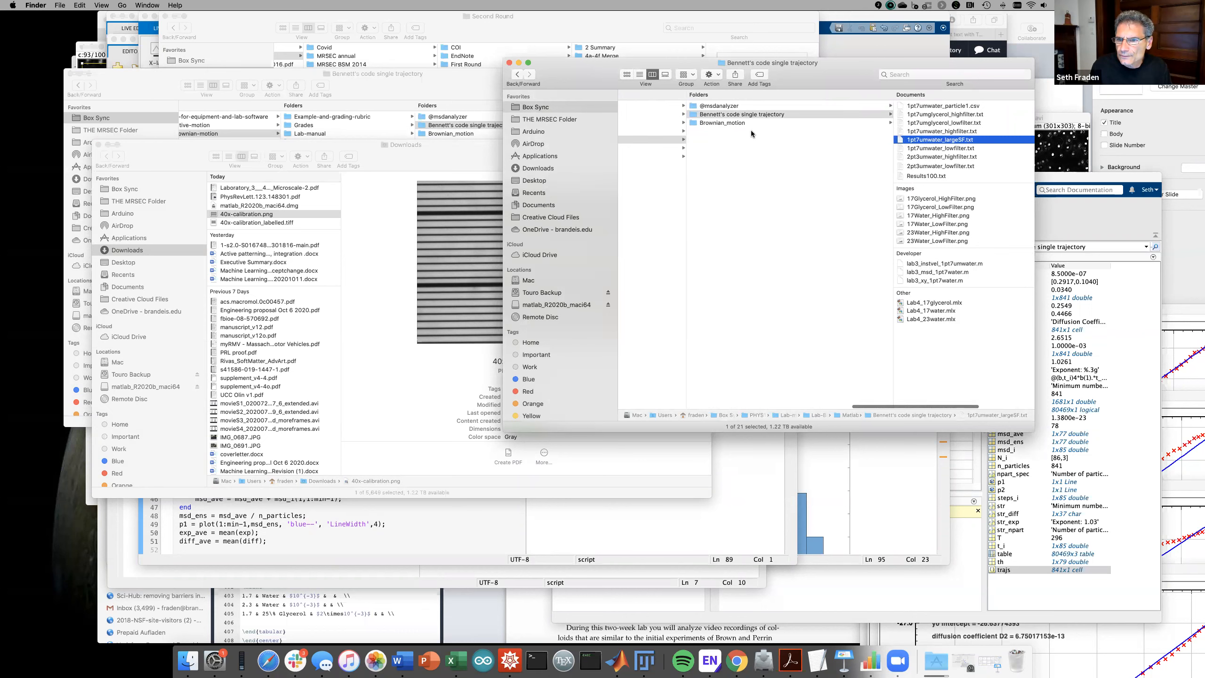
scroll(752, 130, "right", 1)
scroll(751, 129, "right", 1)
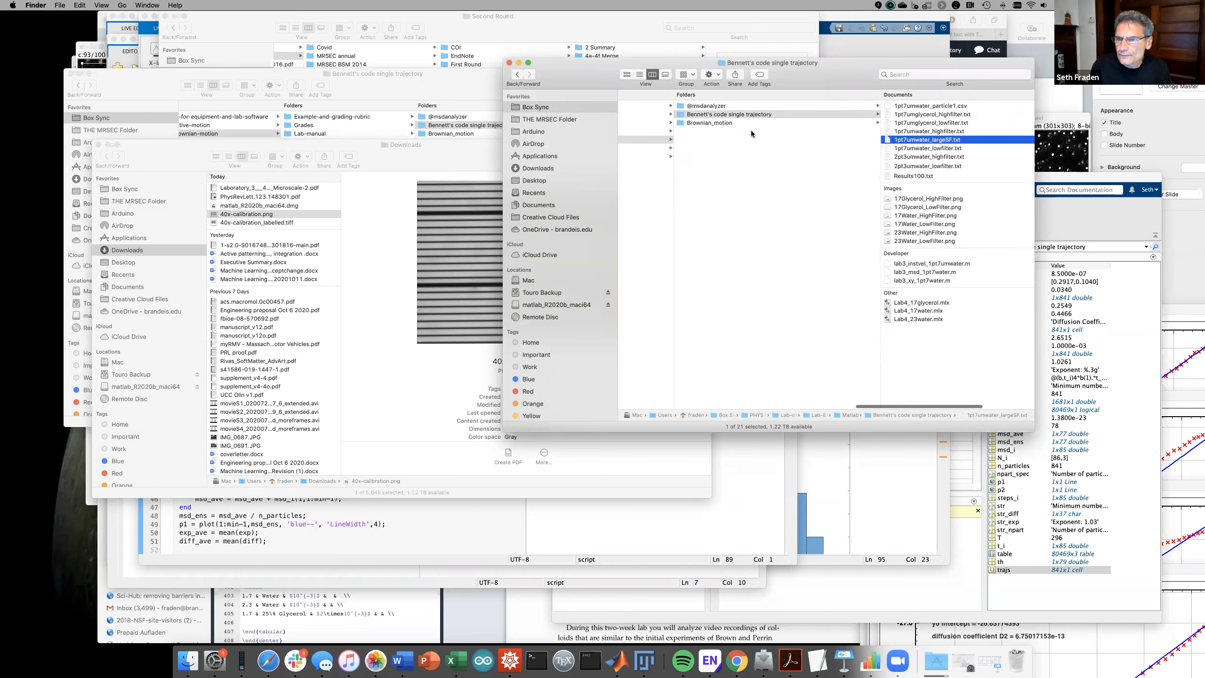
scroll(751, 130, "left", 5)
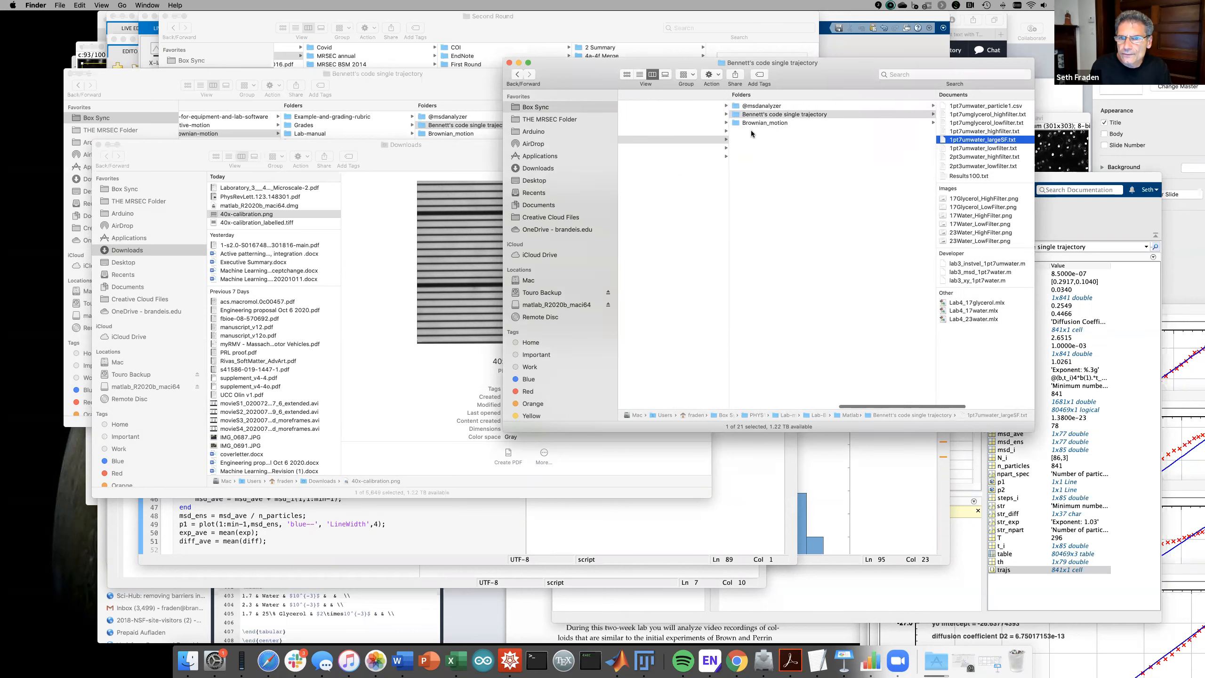
scroll(752, 130, "right", 2)
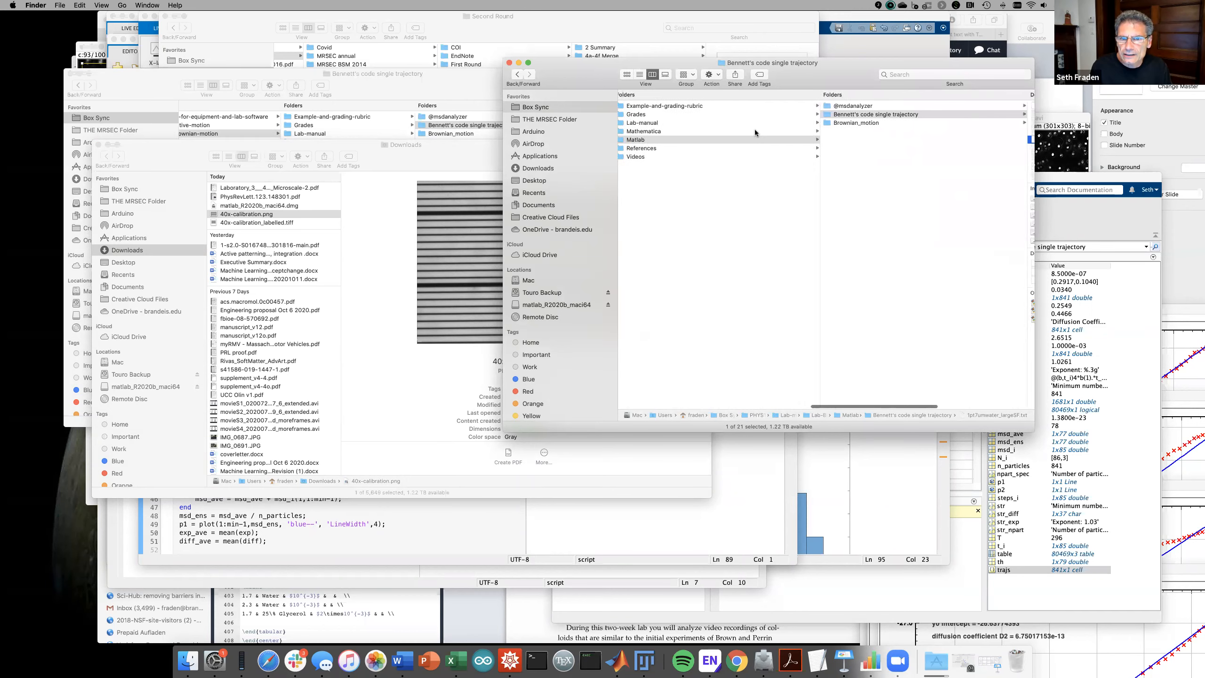
left_click(639, 157)
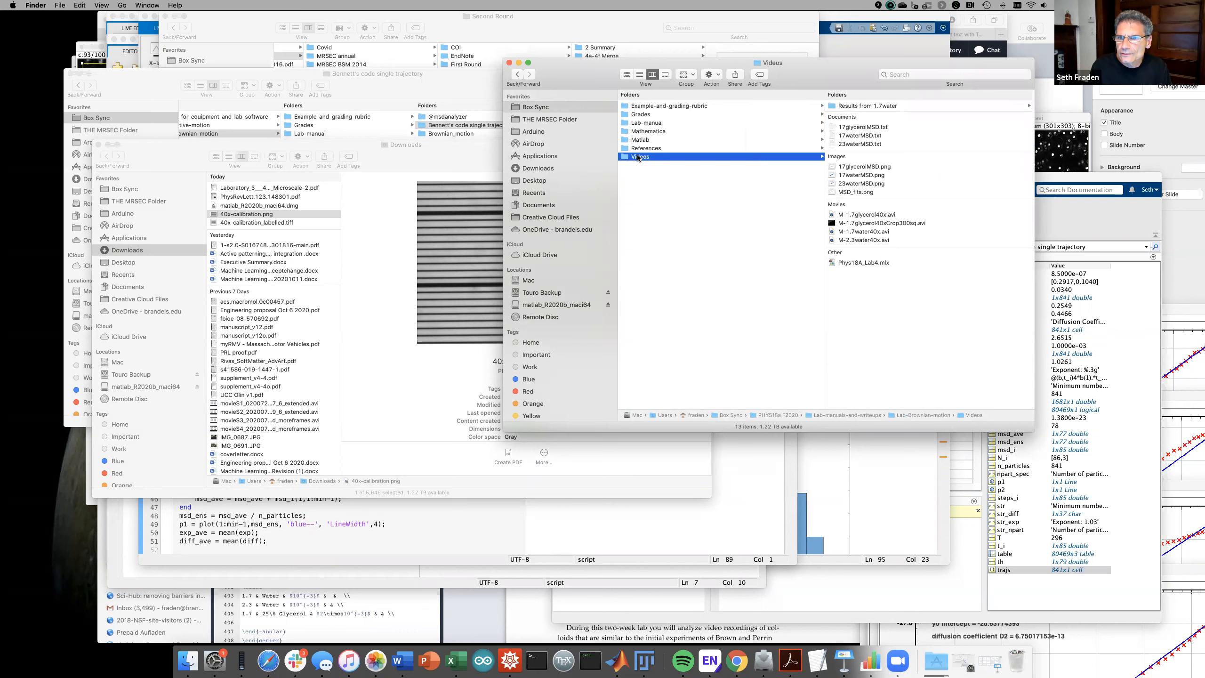
left_click(865, 106)
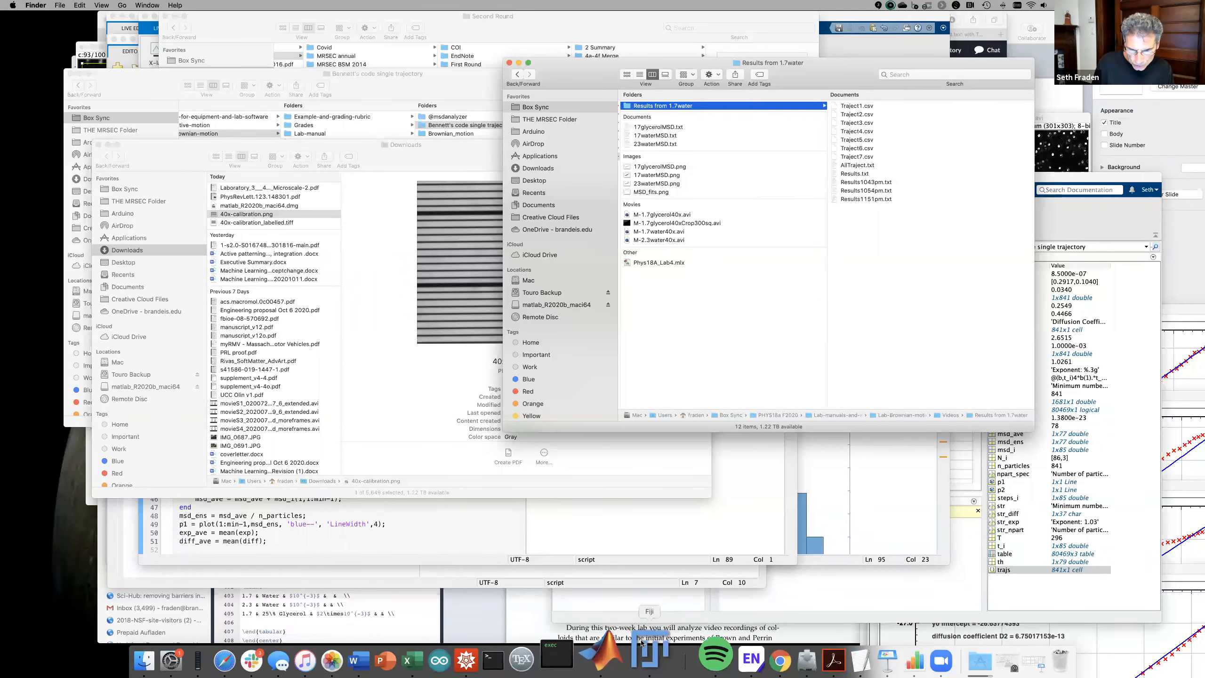
left_click(622, 658)
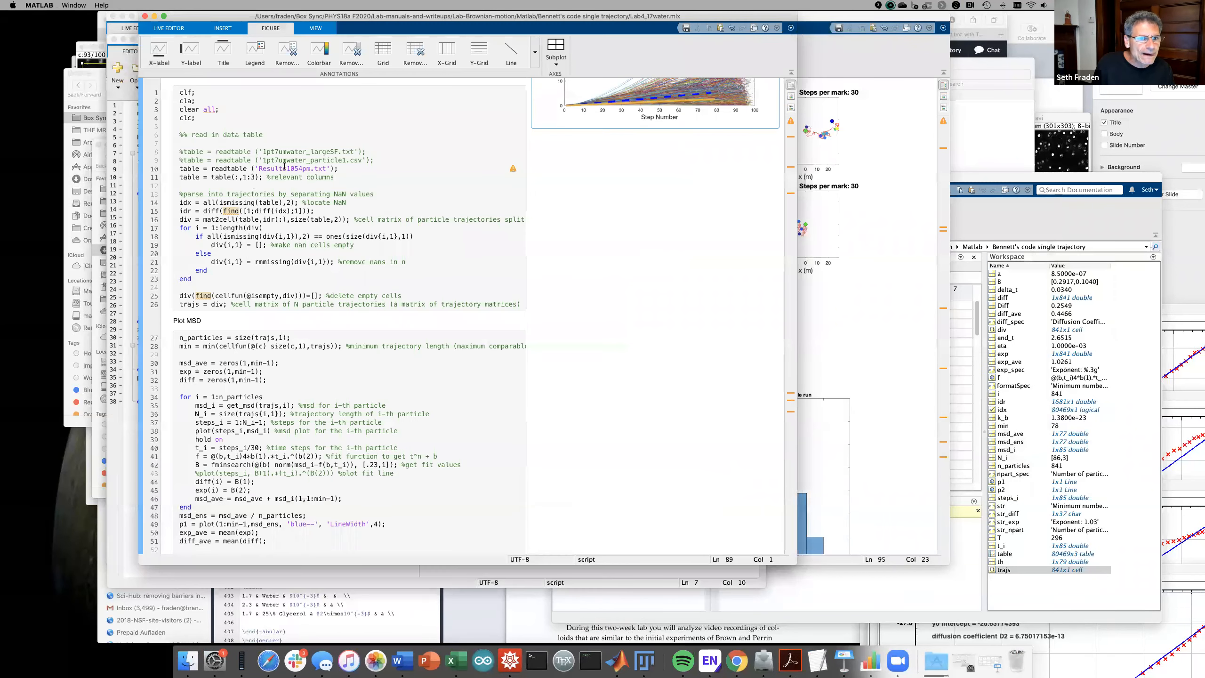
- Change line 10's readtable file to Results1151pm.txt and run the script for the new MSD plot
left_click(303, 170)
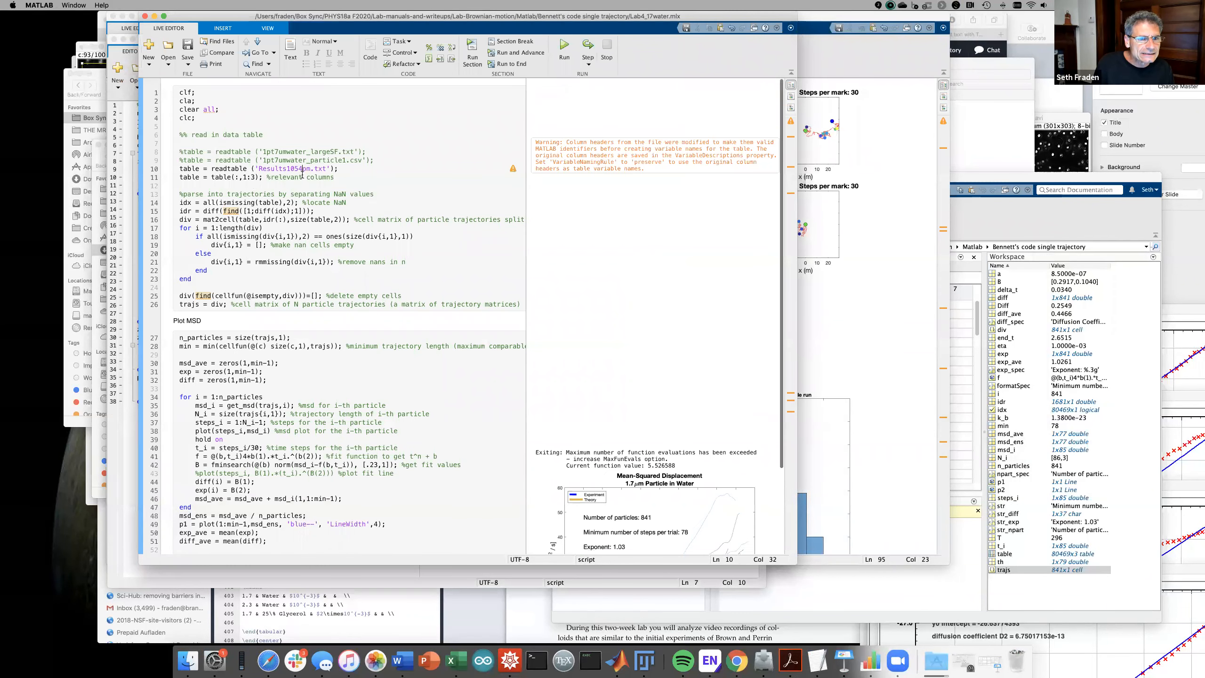
key("BackSpace")
key("BackSpace")
key("BackSpace")
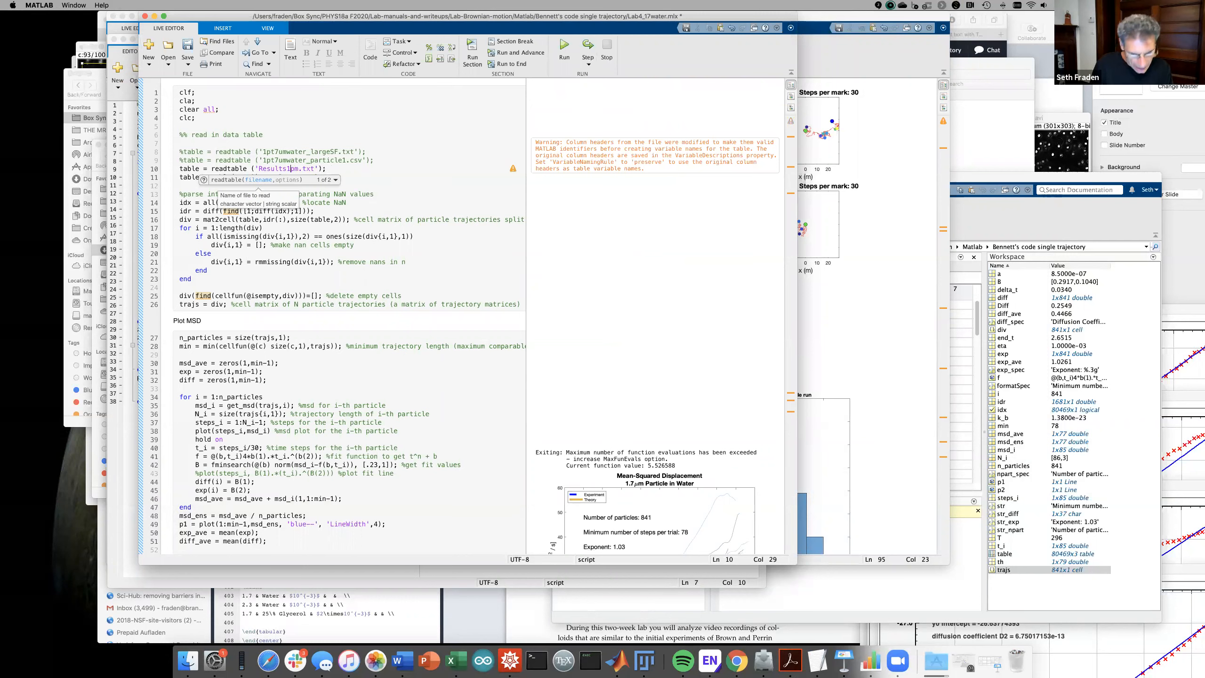
type("151")
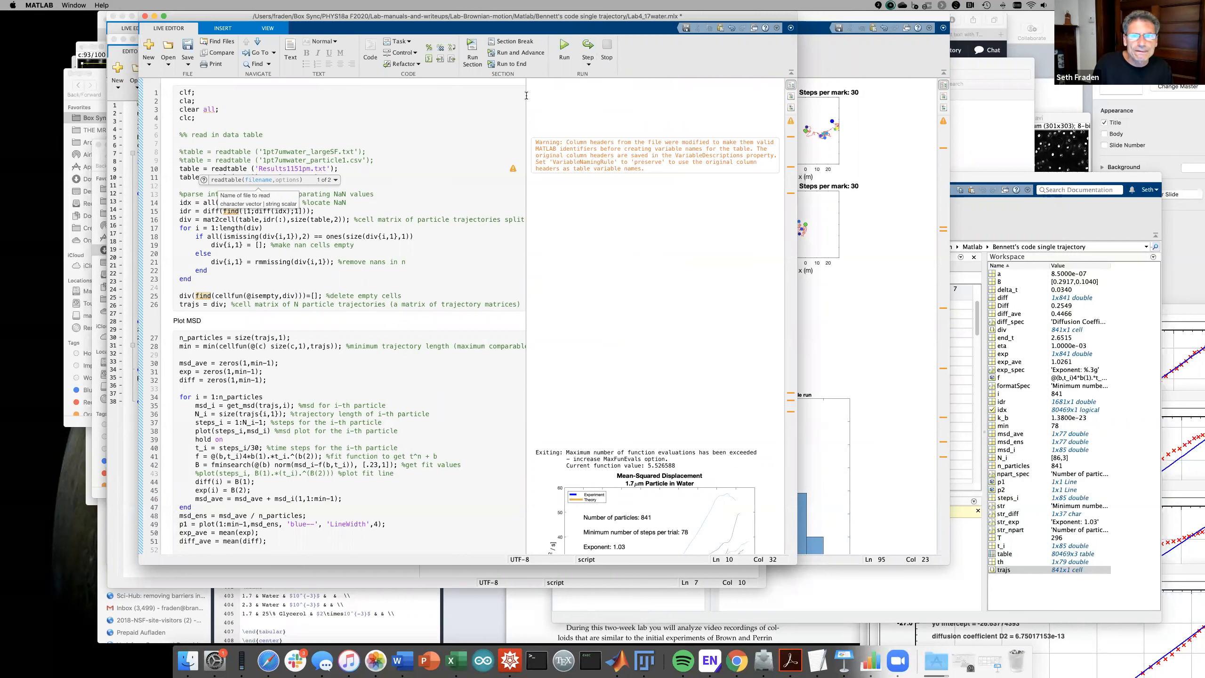
left_click(564, 46)
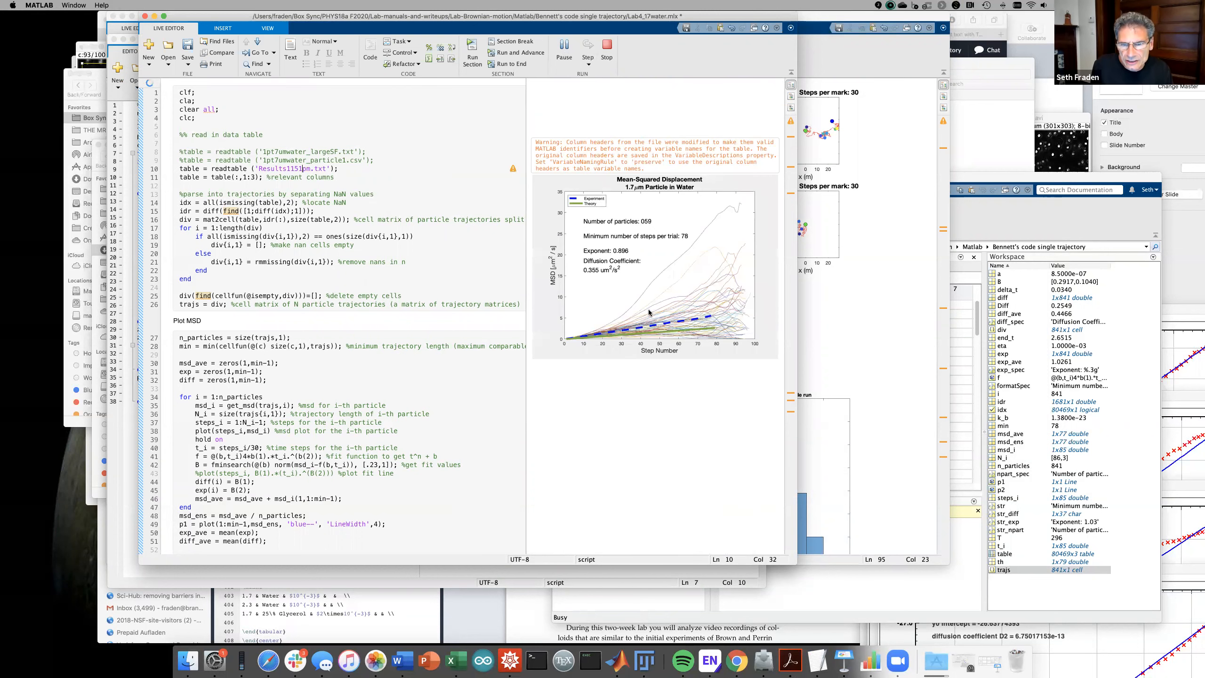
left_click(721, 206)
- Pop the 59-particle MSD plot into its own figure window, enlarged and moved left
left_click(773, 184)
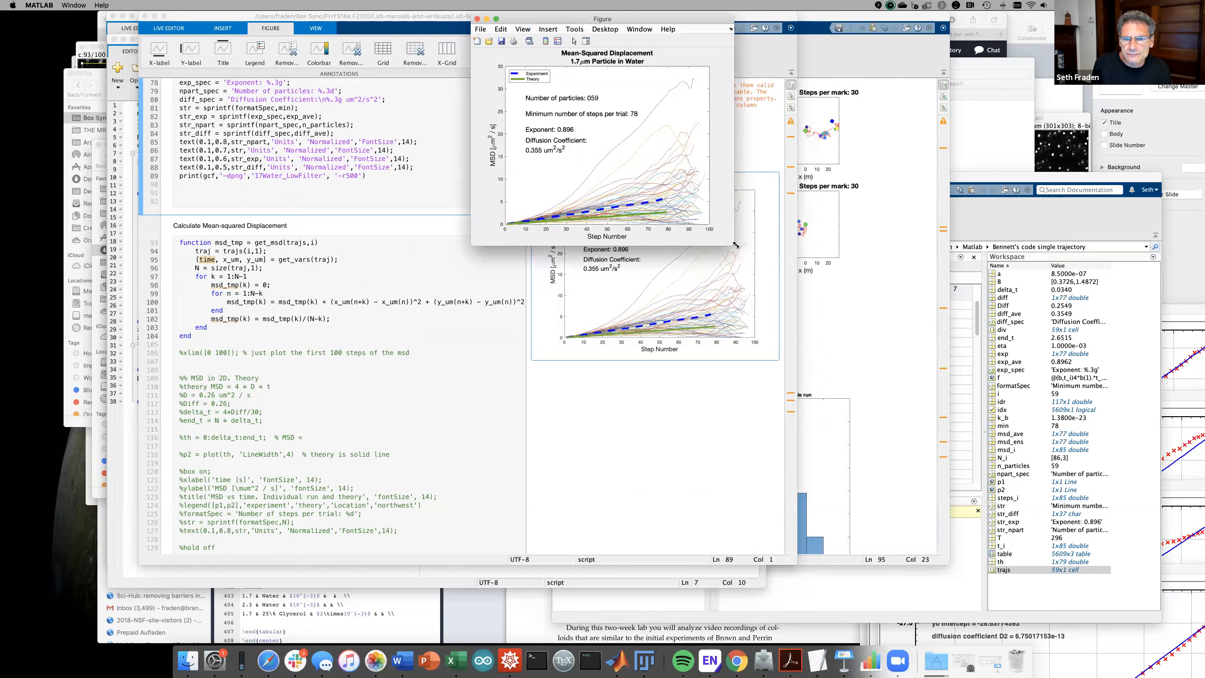
left_click_drag(735, 245, 1019, 545)
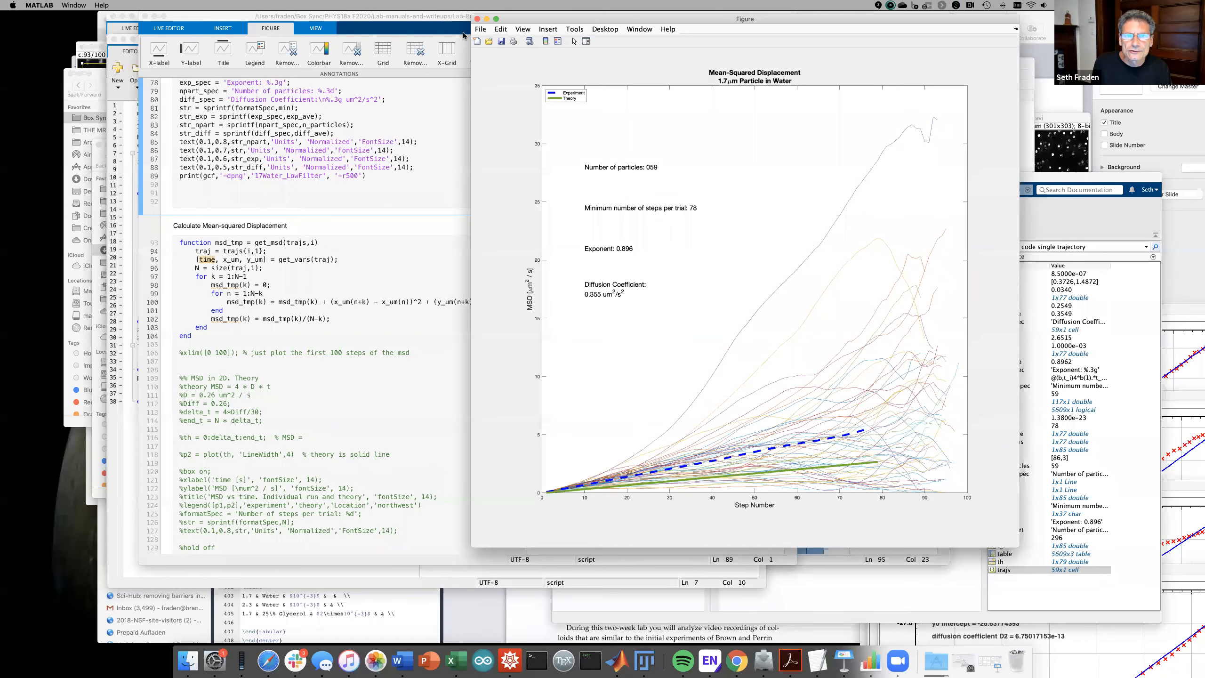
left_click_drag(889, 19, 661, 16)
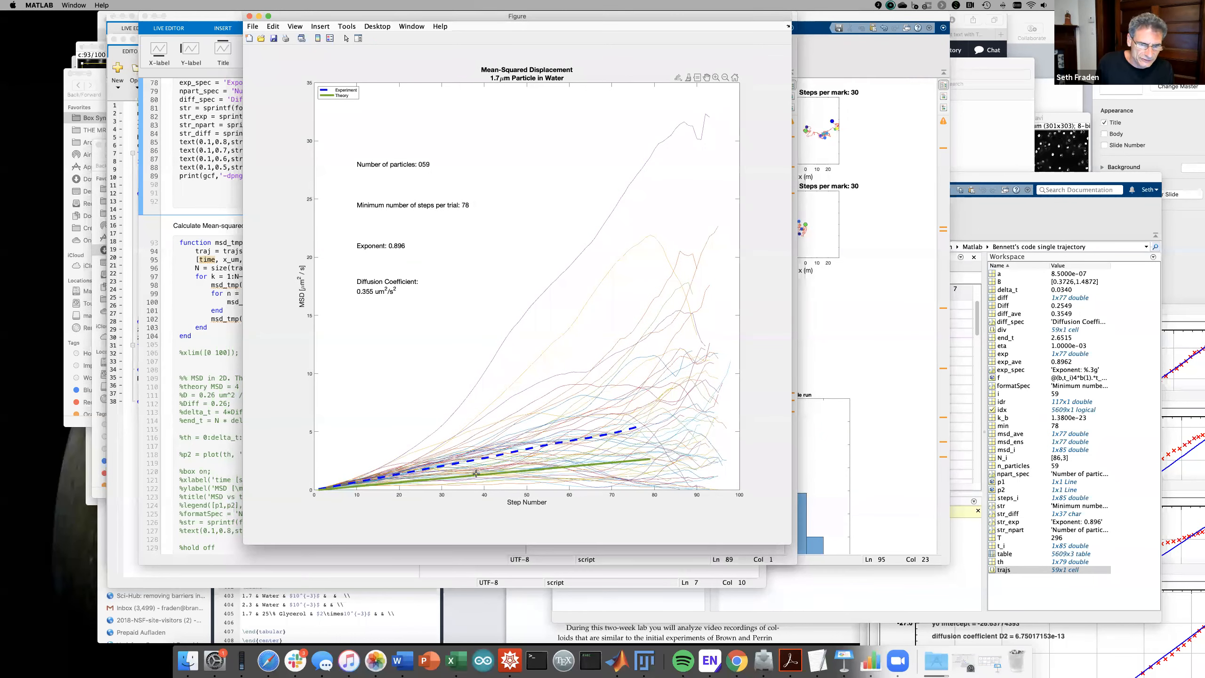
mouse_move(477, 473)
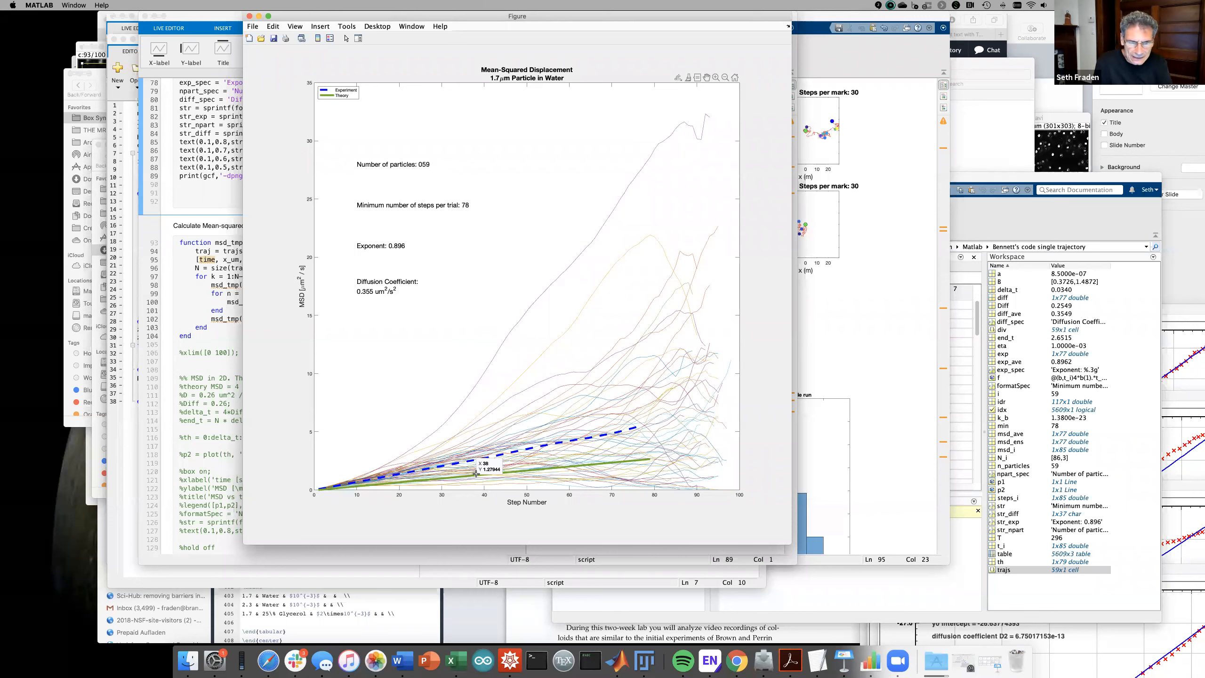
left_click(715, 77)
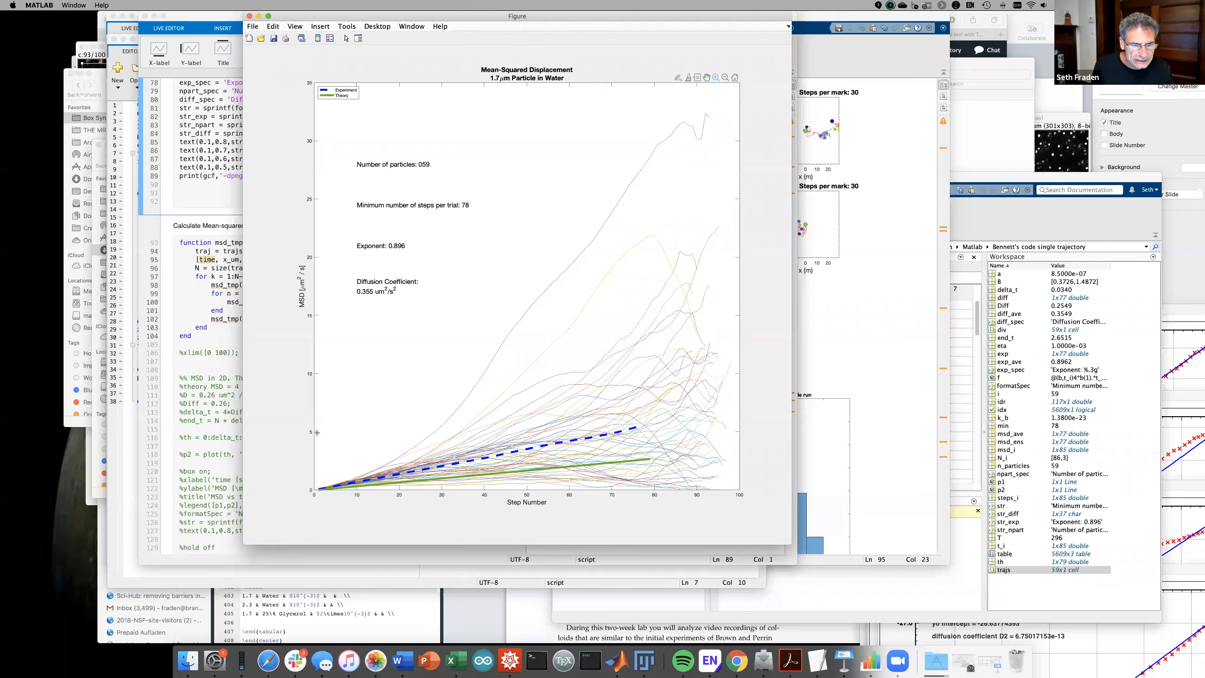
- Zoom the MSD plot onto its first ~40 steps to compare experiment and theory lines
left_click_drag(317, 433, 502, 497)
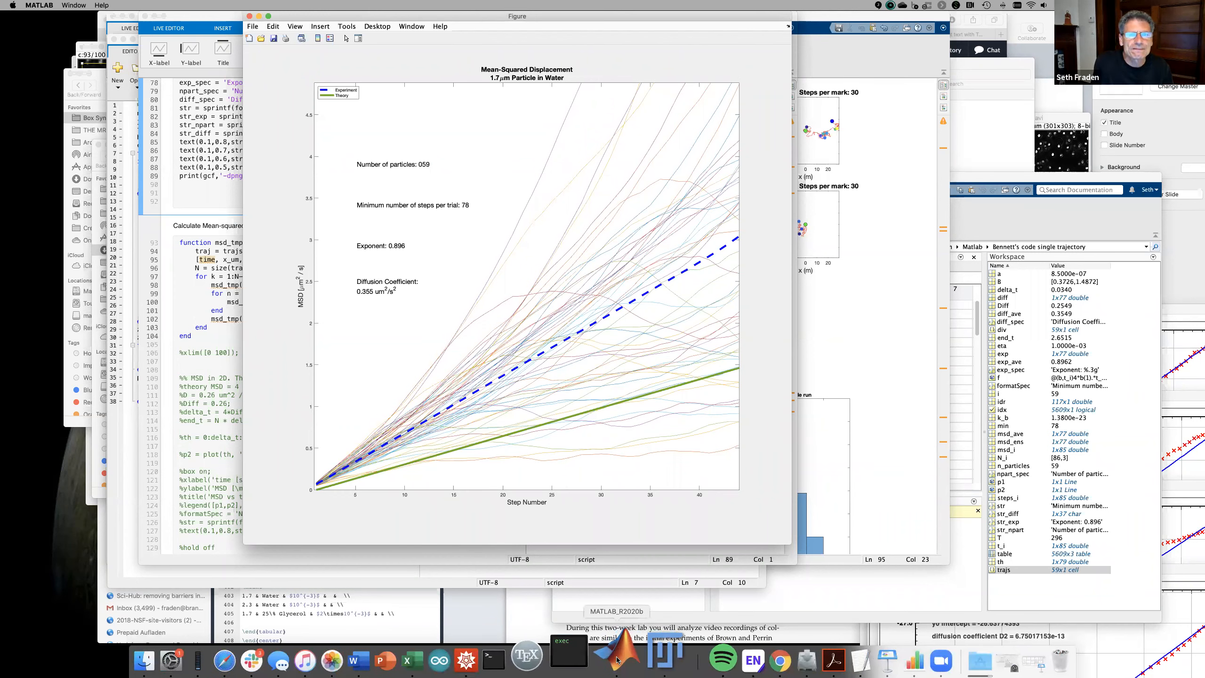
left_click(71, 6)
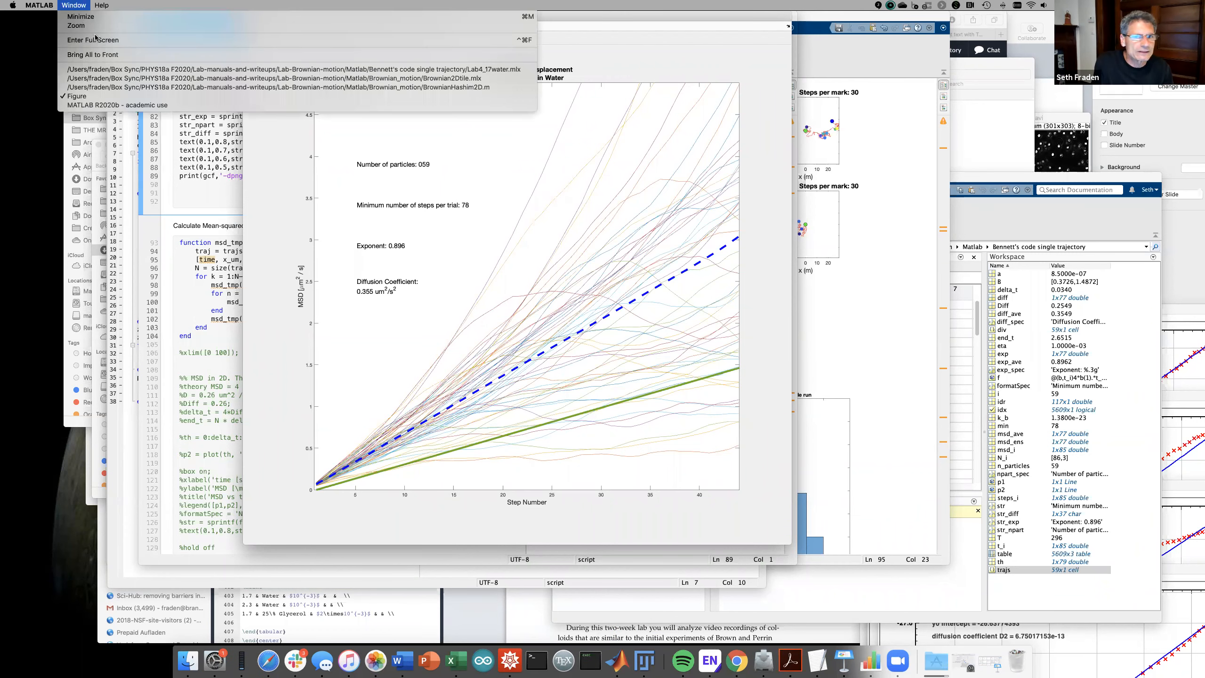
- Bring BrownianHashim2D.m forward and run it four times for fresh 1000-step green walks
left_click(129, 89)
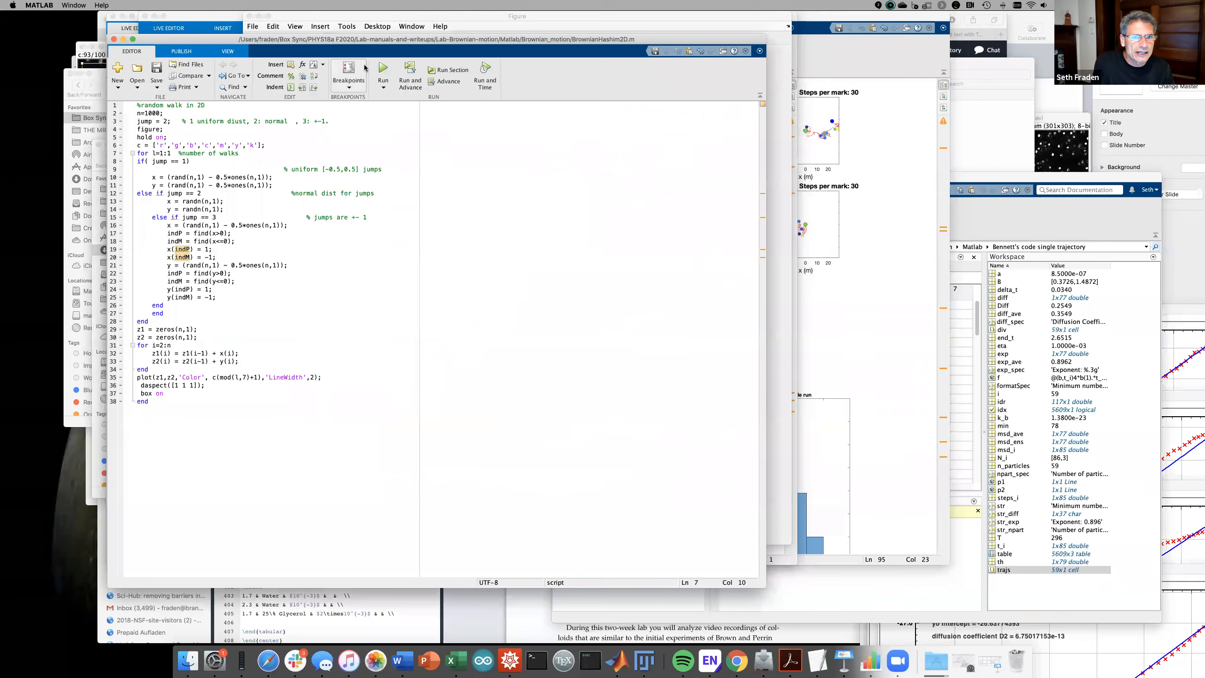
left_click(382, 68)
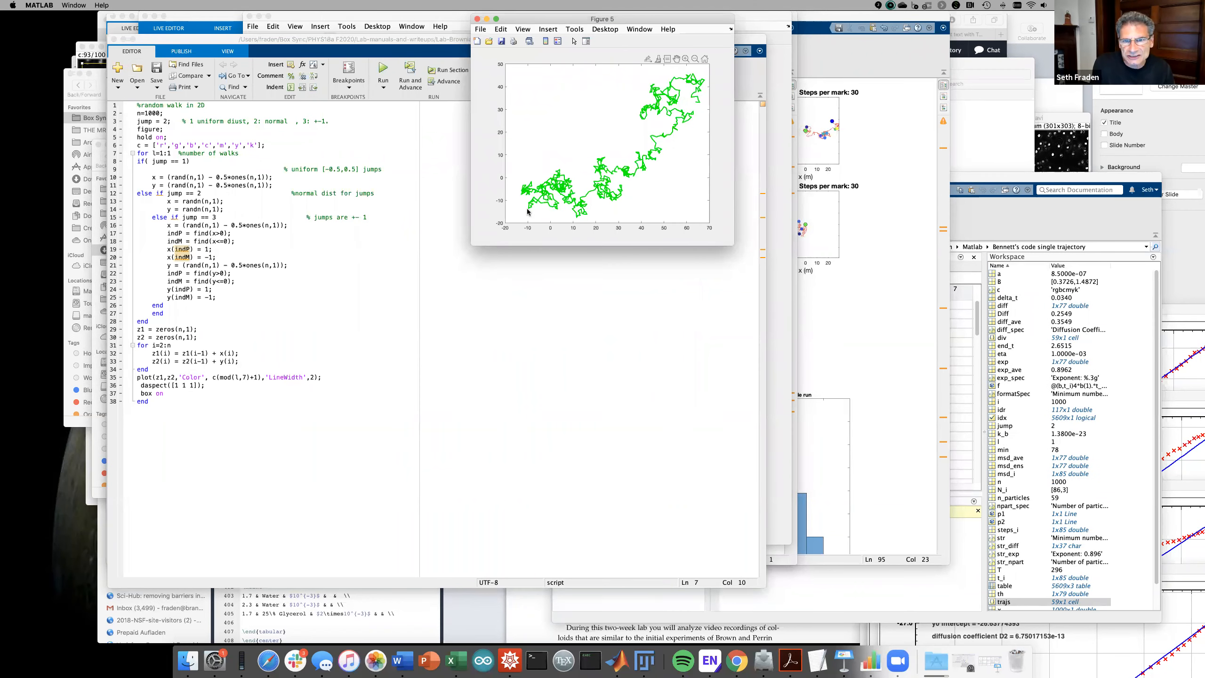
left_click(381, 70)
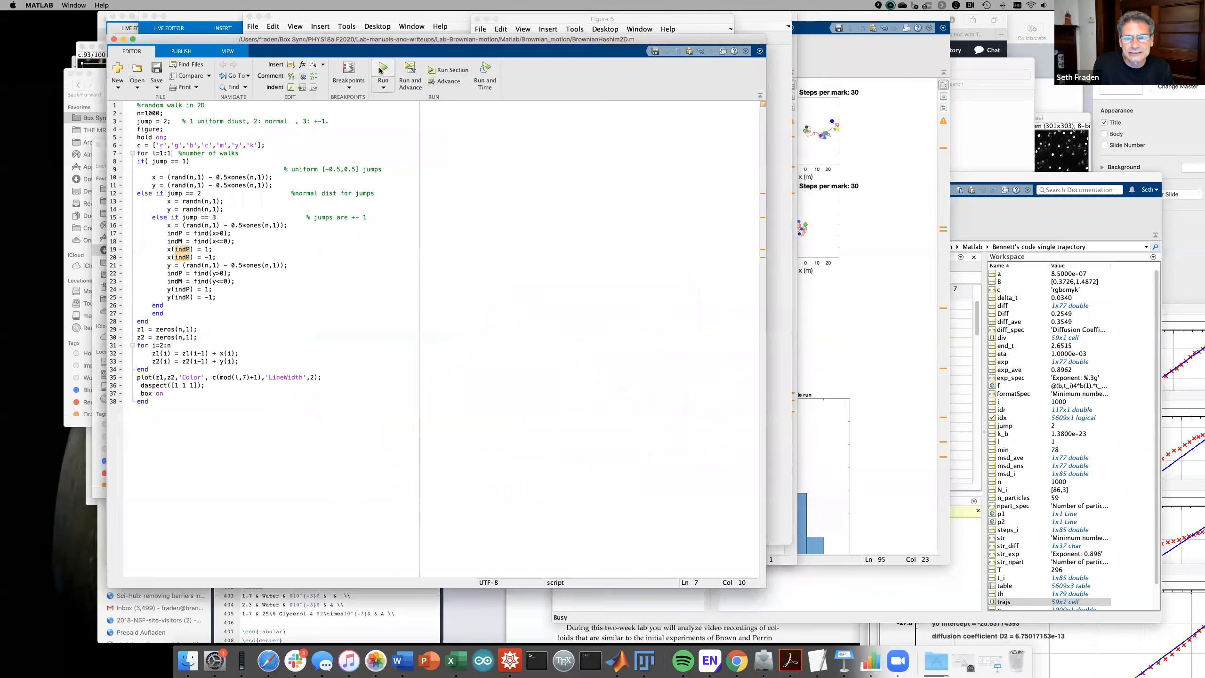
left_click(380, 70)
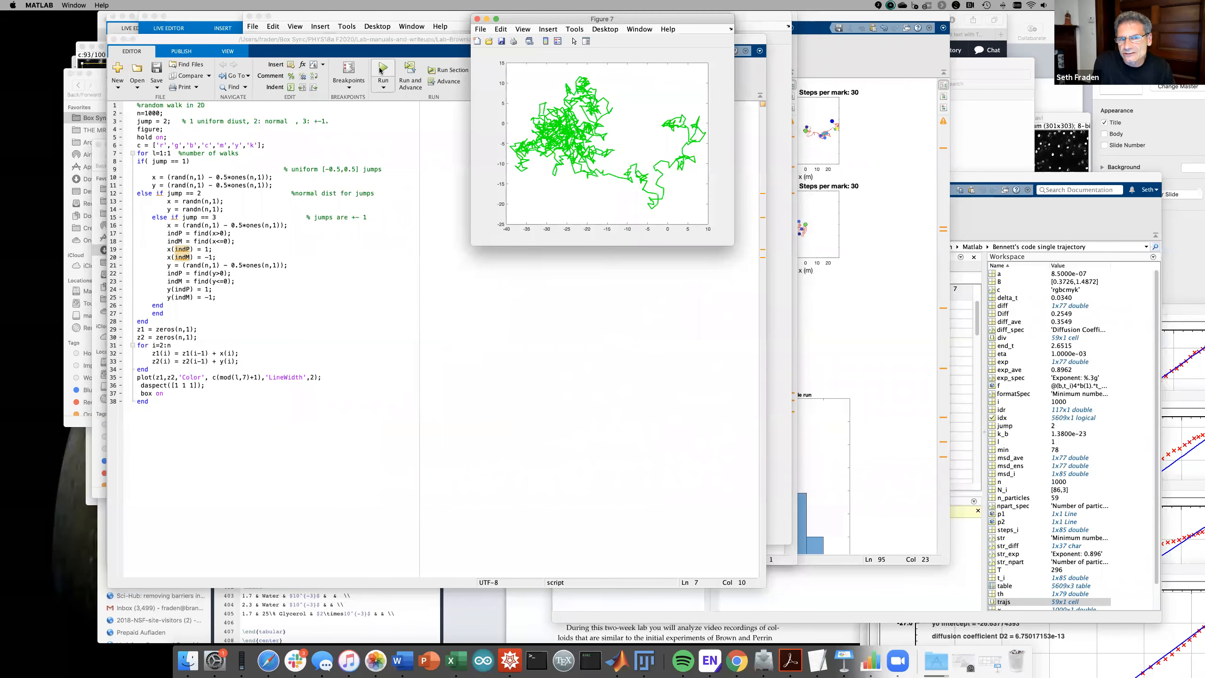
left_click(380, 70)
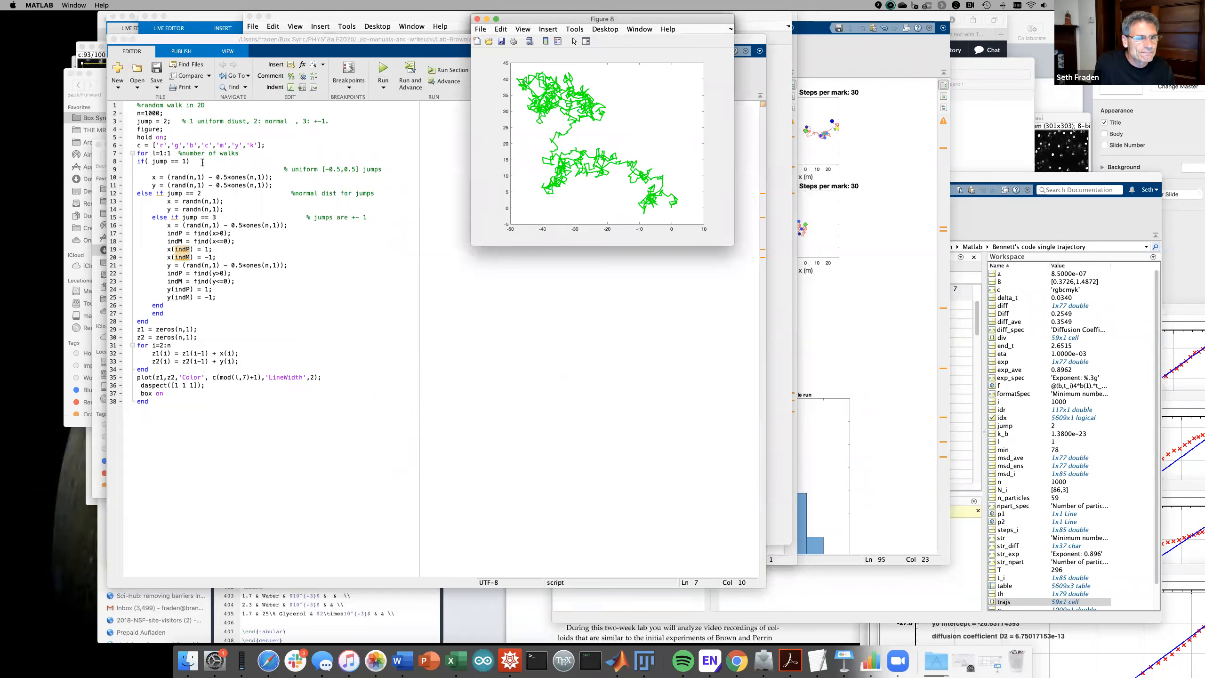
- Change line 7 to 'for l=1:2' and run the script to simulate two walks
left_click(170, 155)
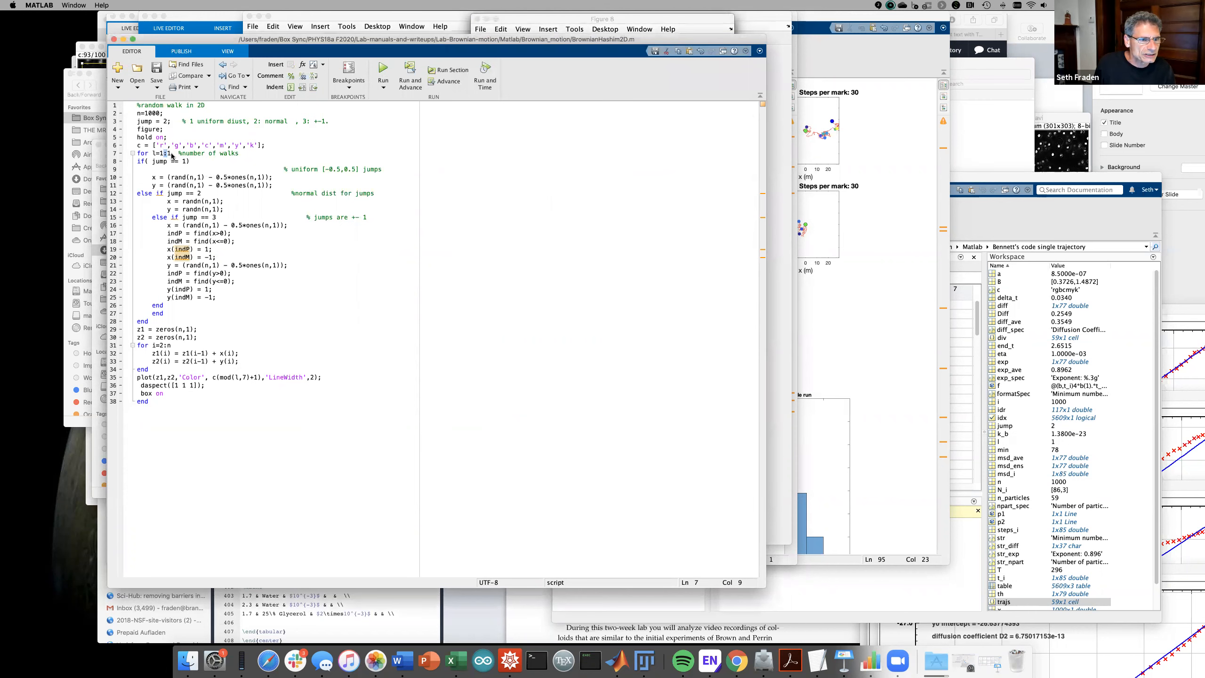
key("BackSpace")
type("2")
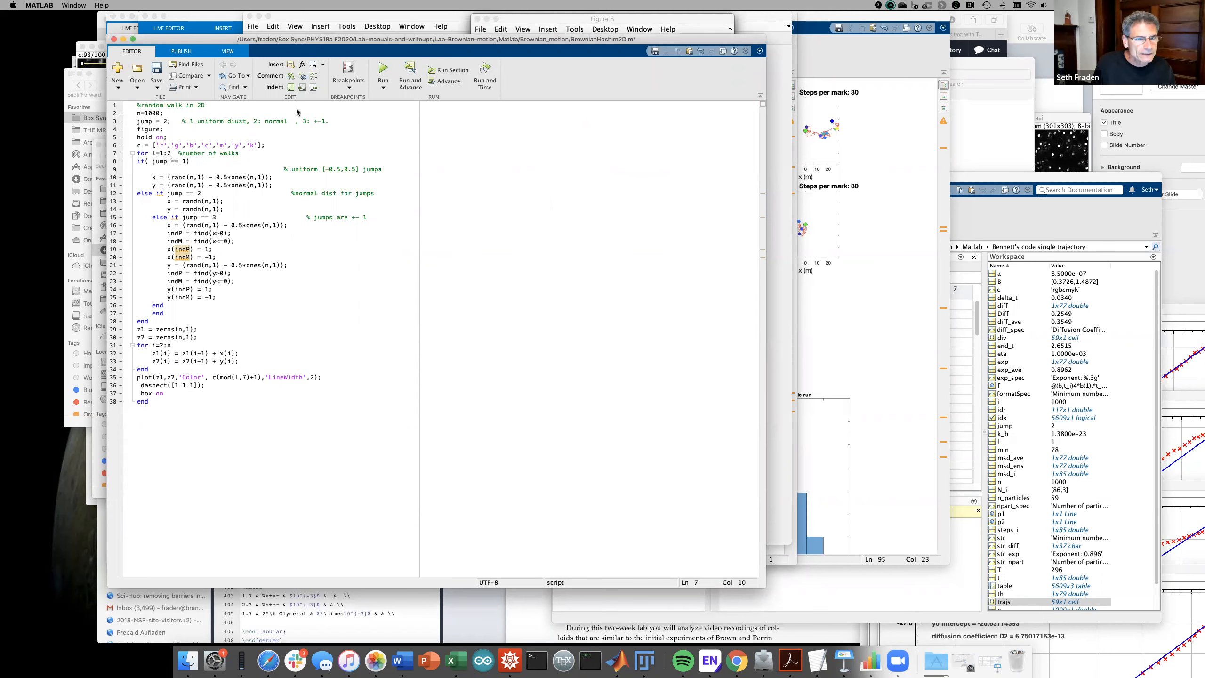
left_click(383, 67)
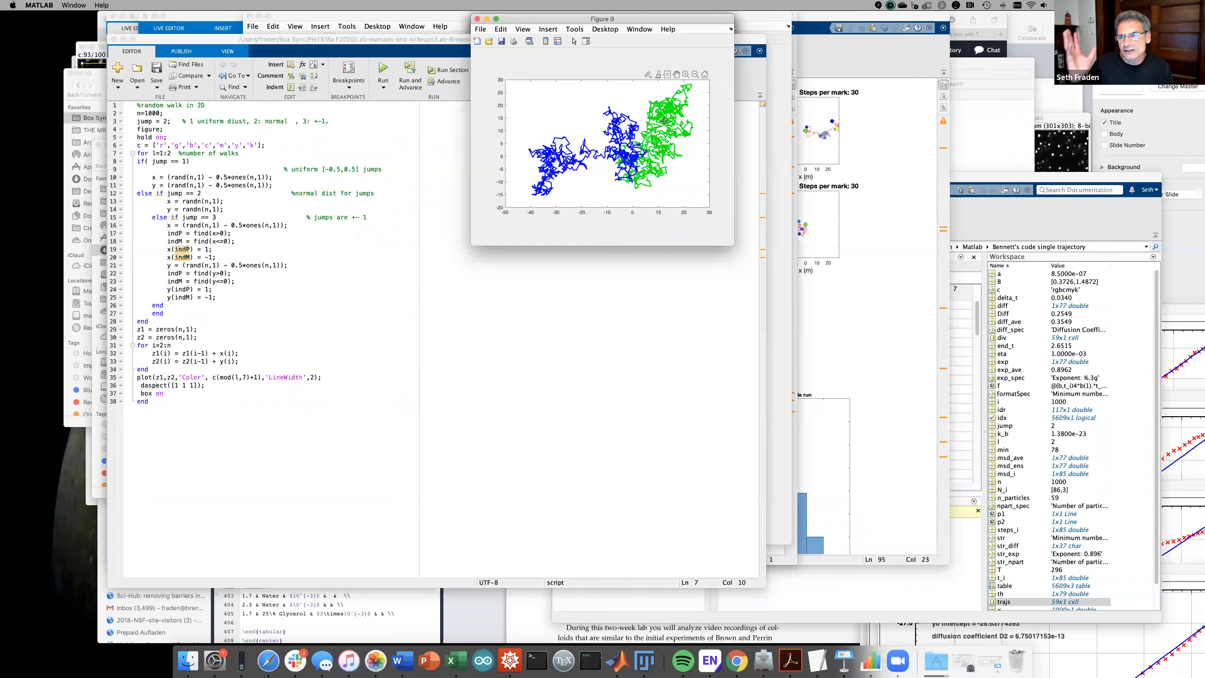
- Rerun the script several times to generate new blue and green walk pairs
left_click(379, 73)
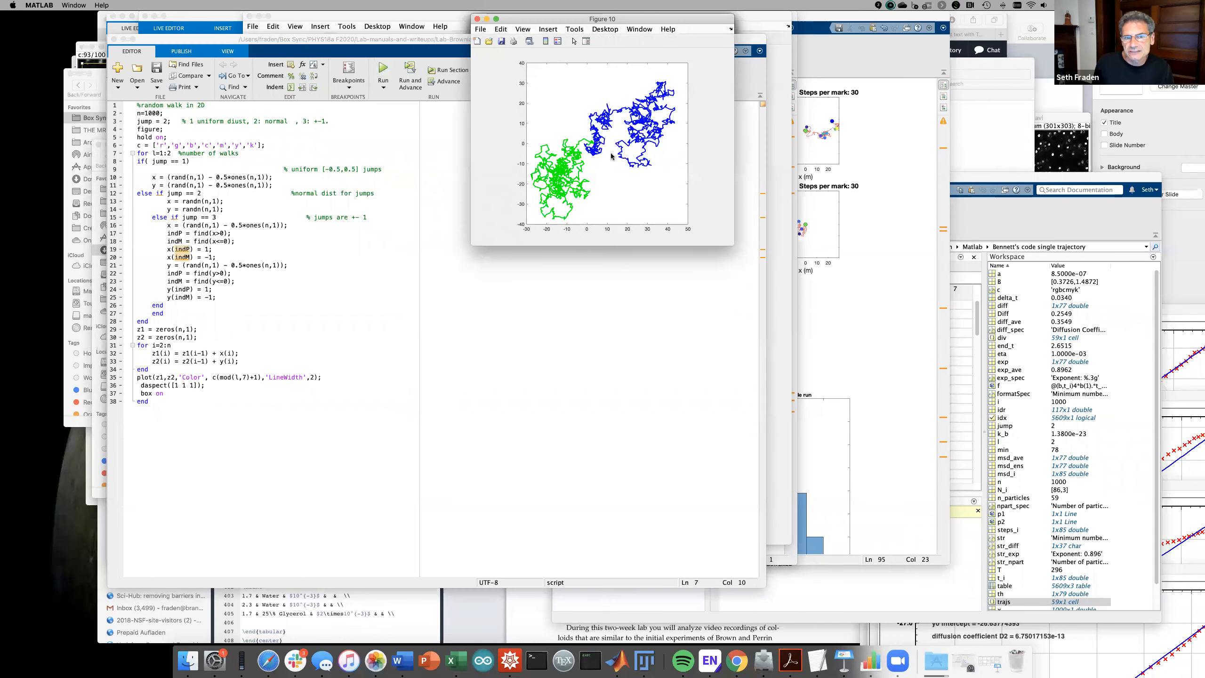
left_click(382, 71)
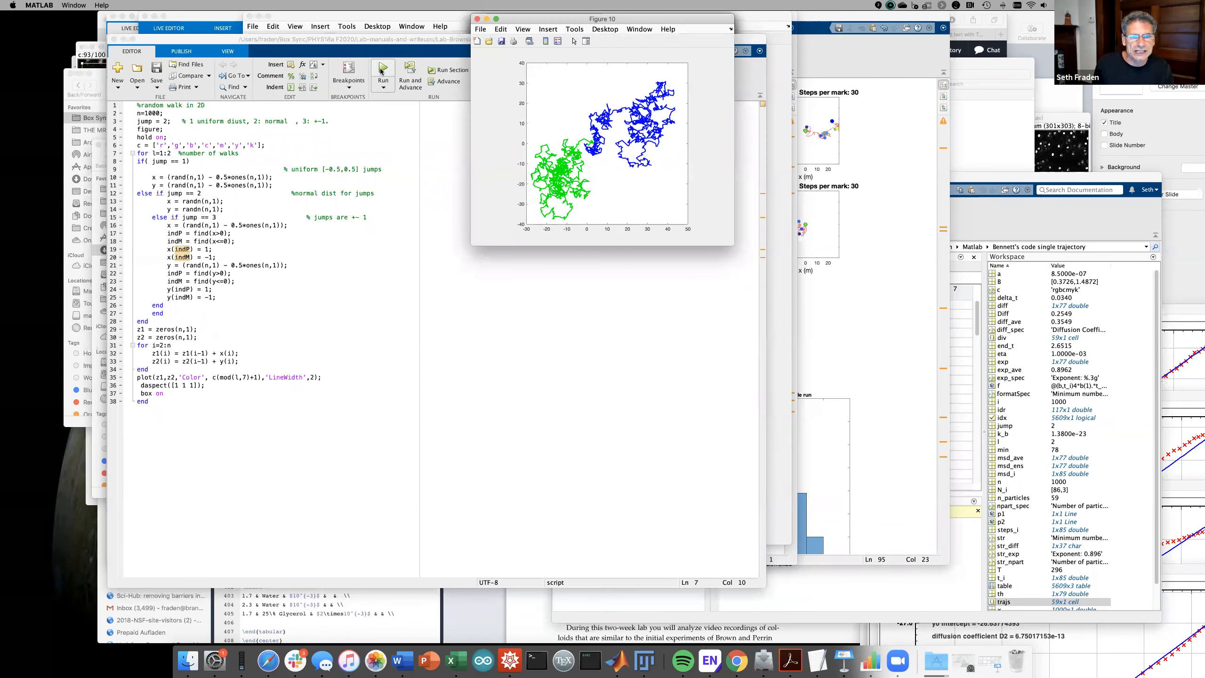
left_click(381, 72)
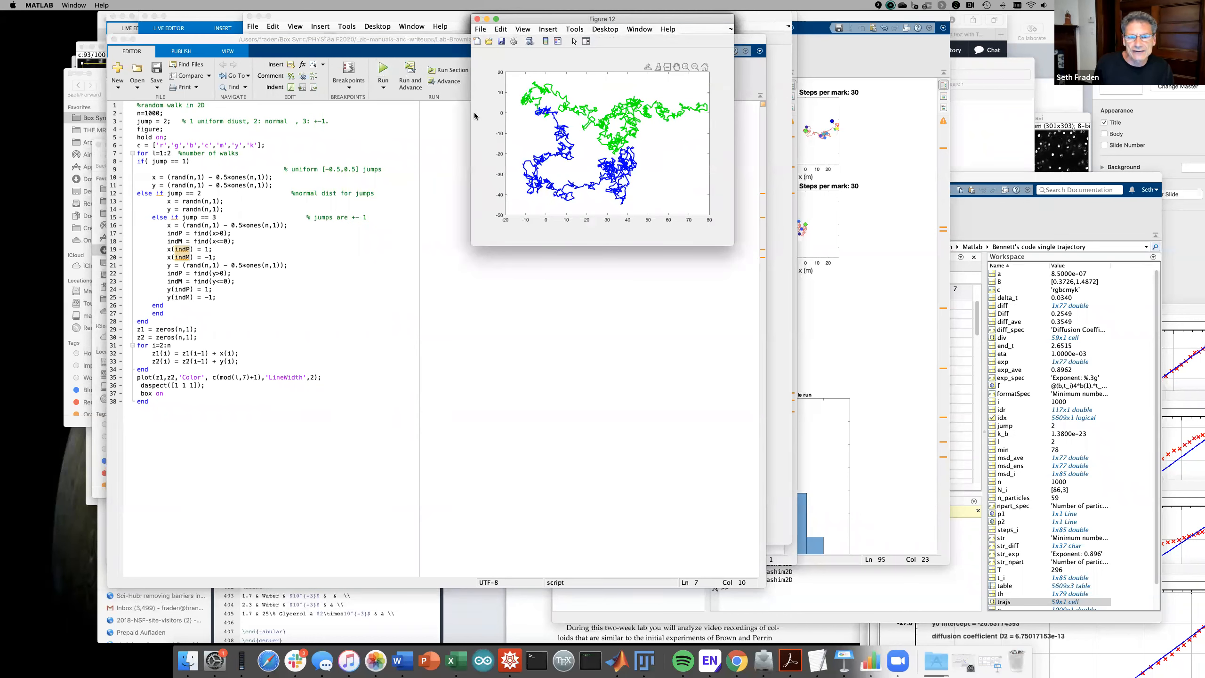
left_click(381, 69)
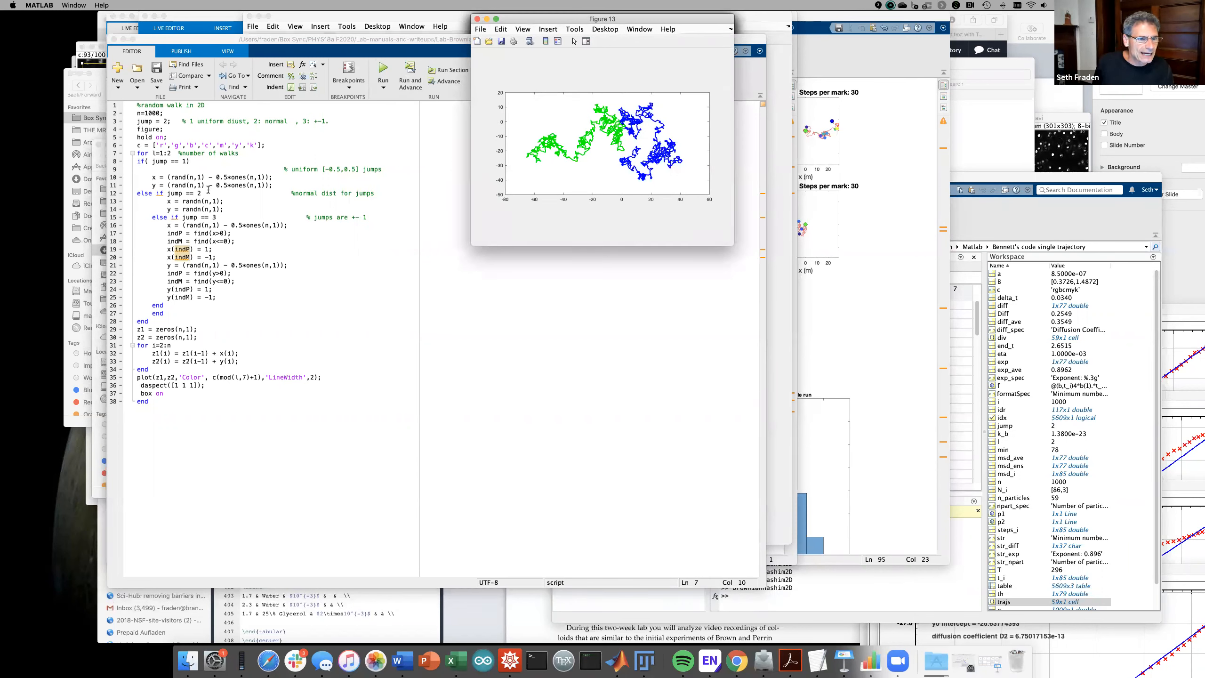
left_click(170, 154)
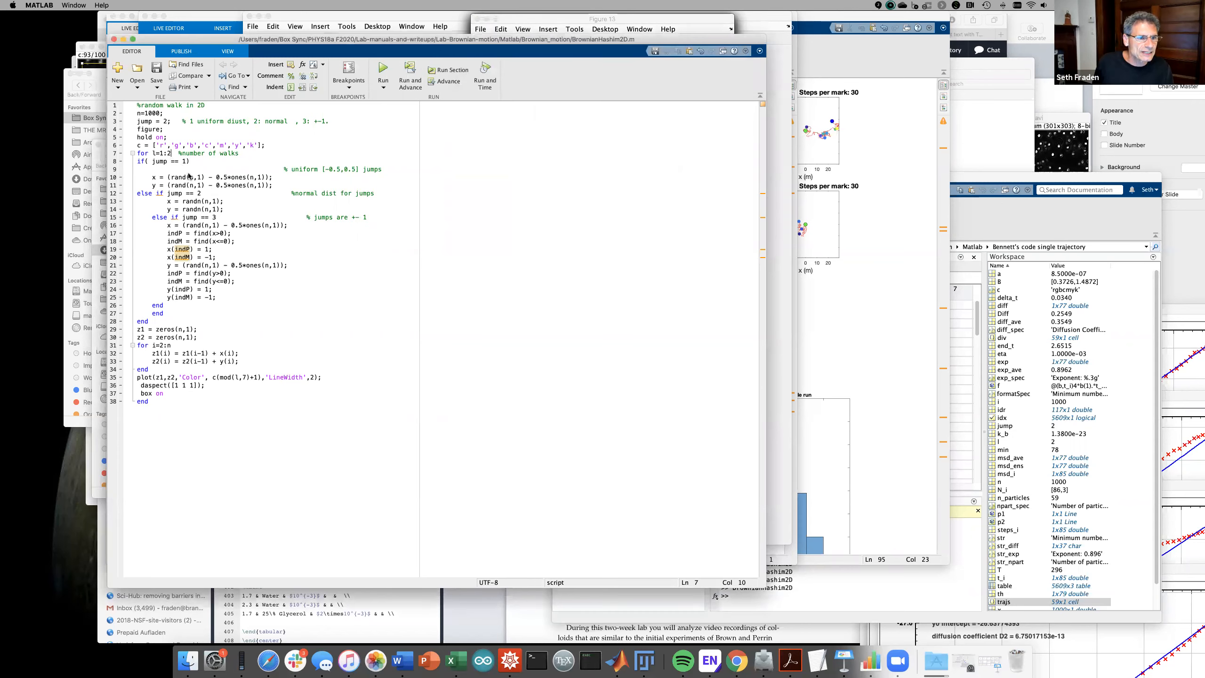
- Change the loop to 'for l=1:10' and run, overlaying ten coloured walks in Figure 14
key("BackSpace")
type("10")
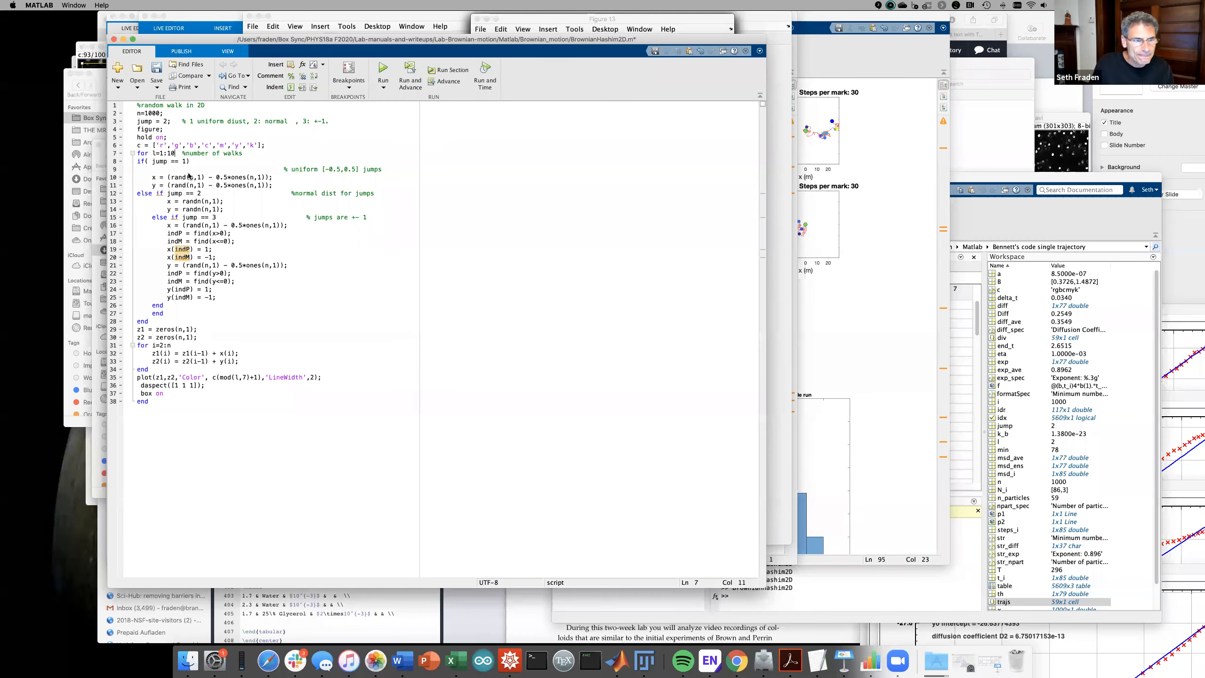
left_click(387, 72)
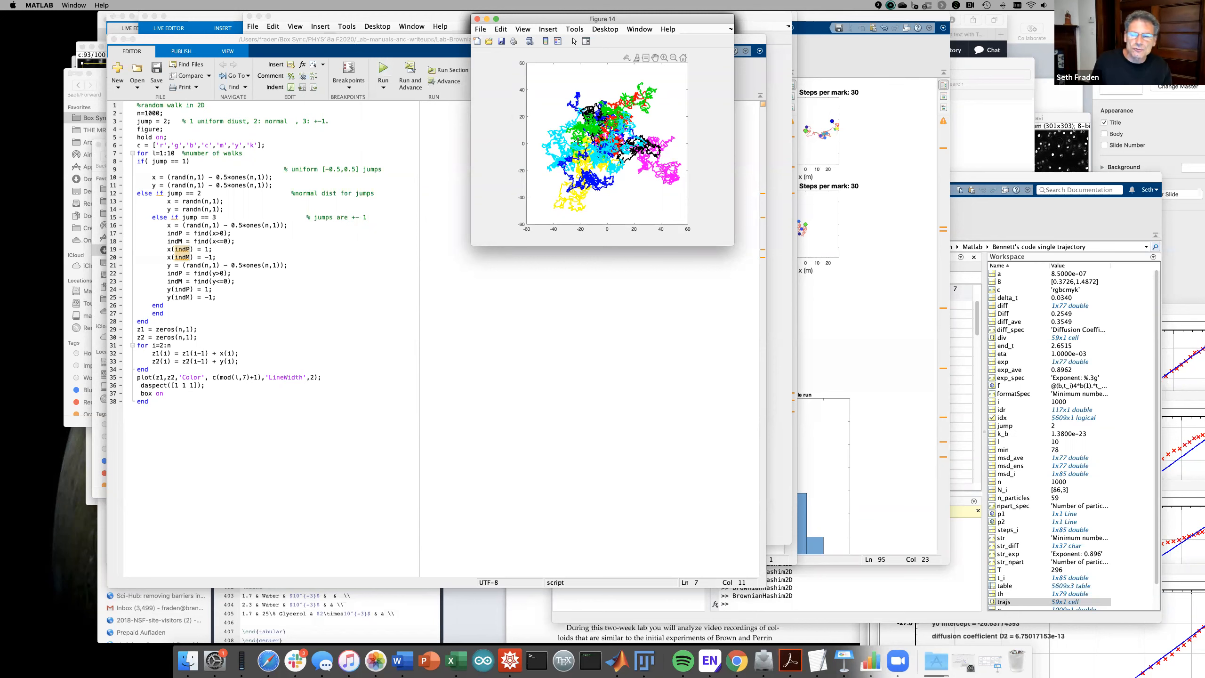
mouse_move(578, 141)
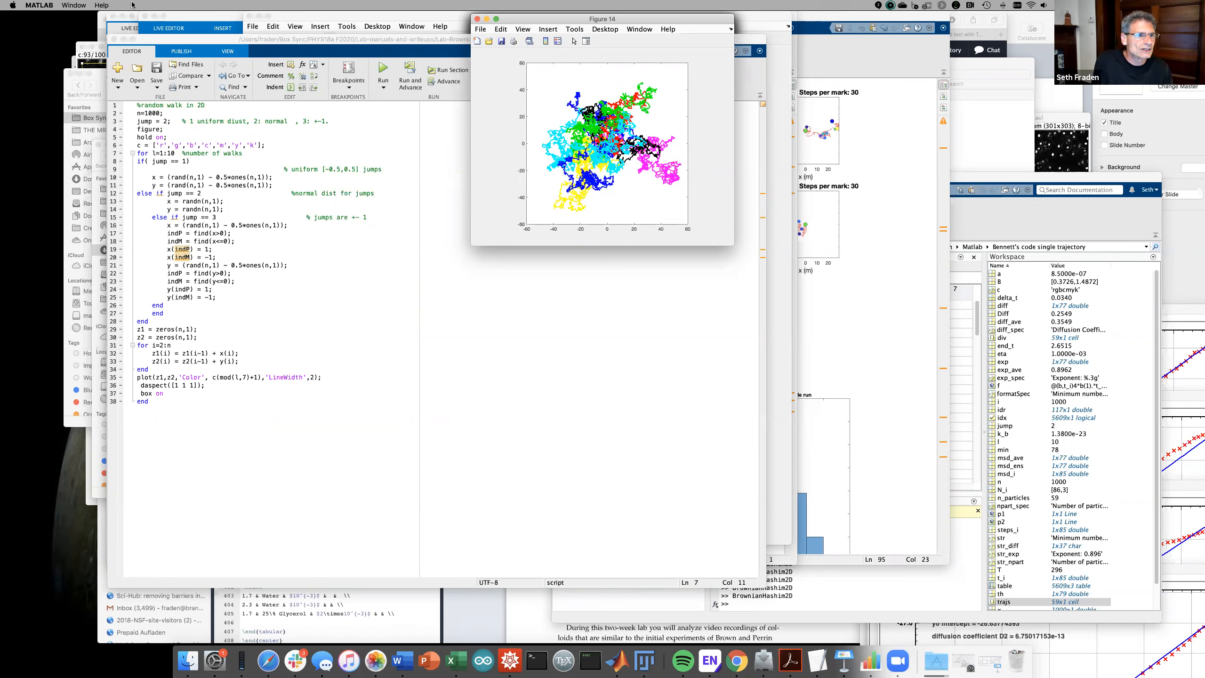
left_click(75, 6)
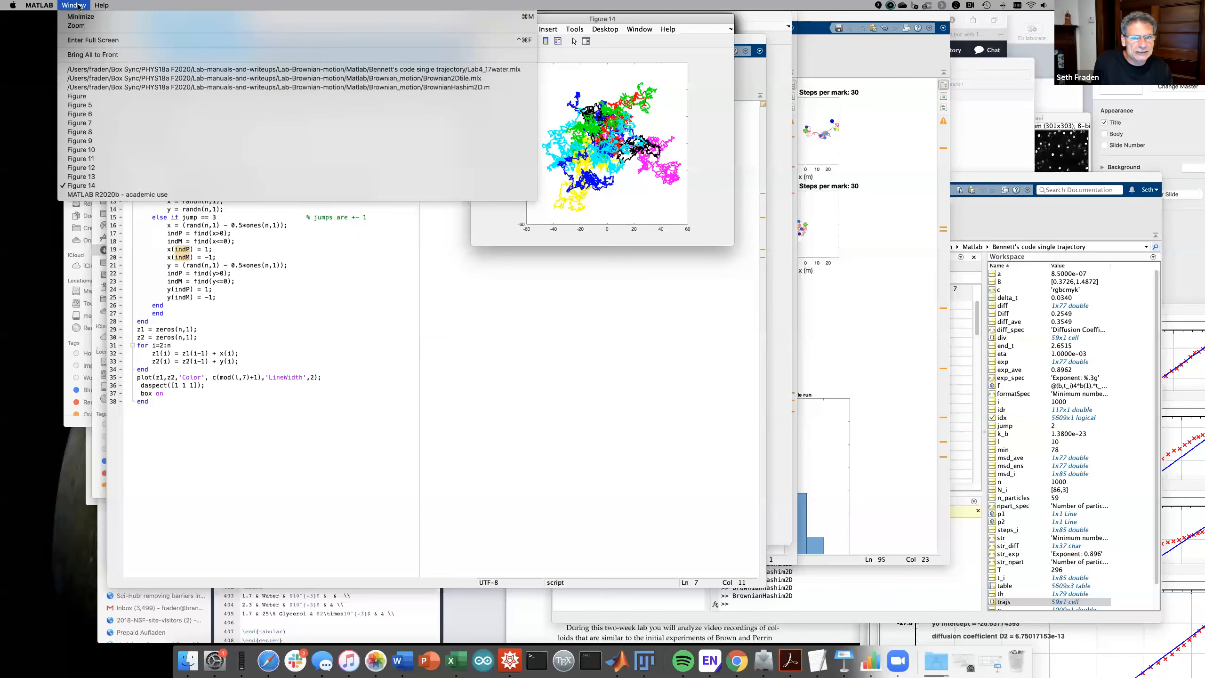
- Switch to Brownian2Dtile.mlx and pop its four tiled 300-step walks into a figure window
mouse_move(102, 6)
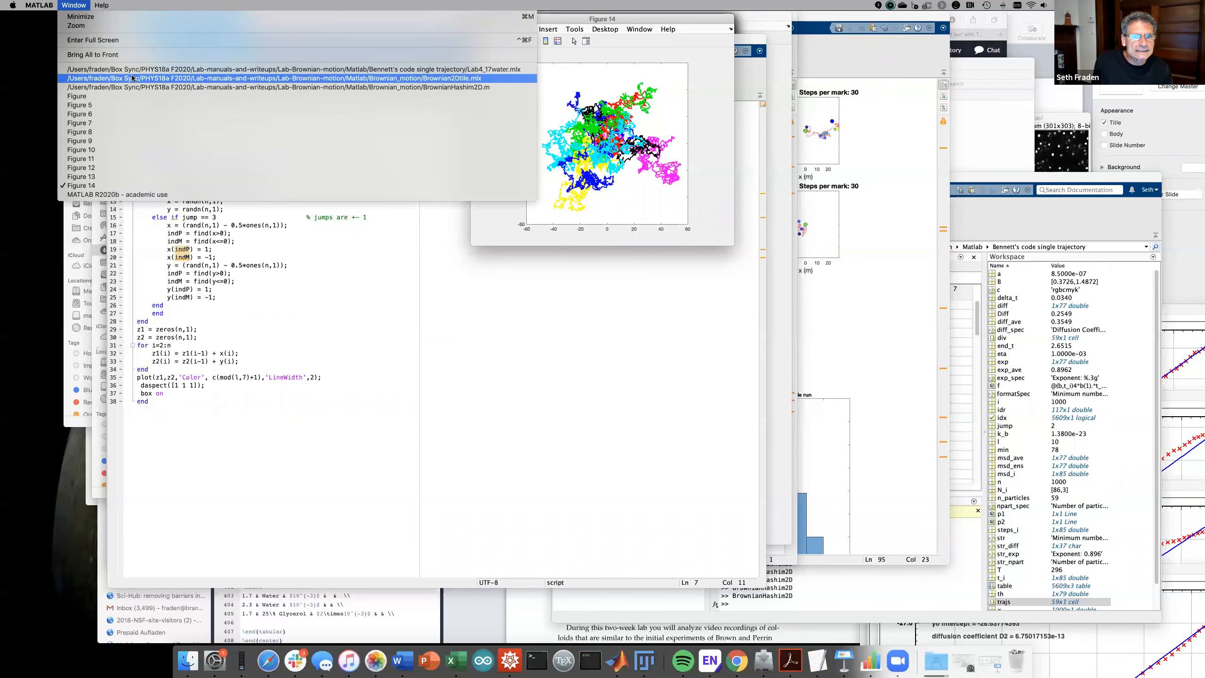
left_click(133, 78)
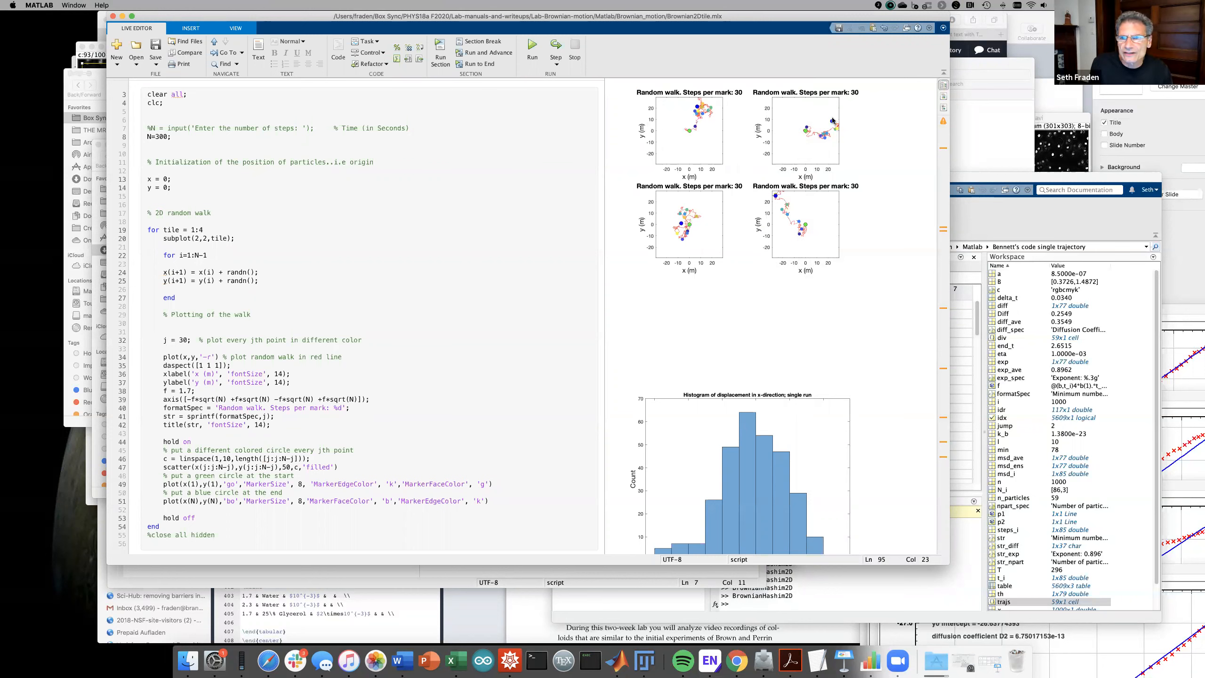
left_click(868, 112)
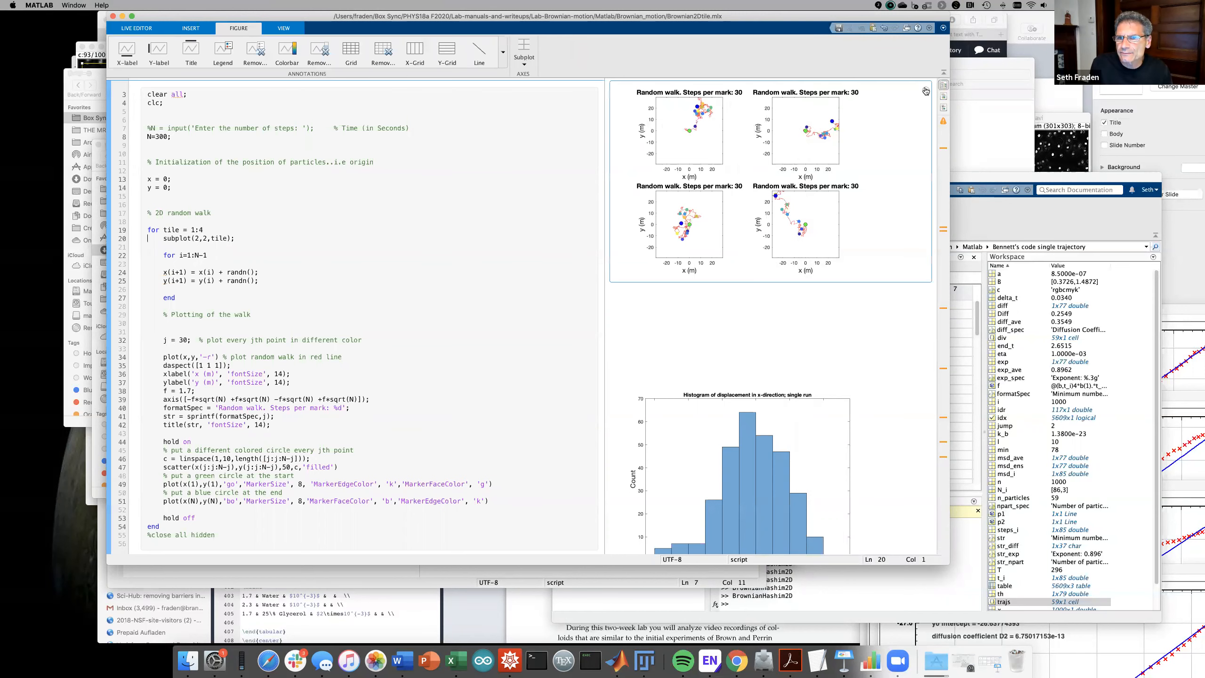
left_click(925, 91)
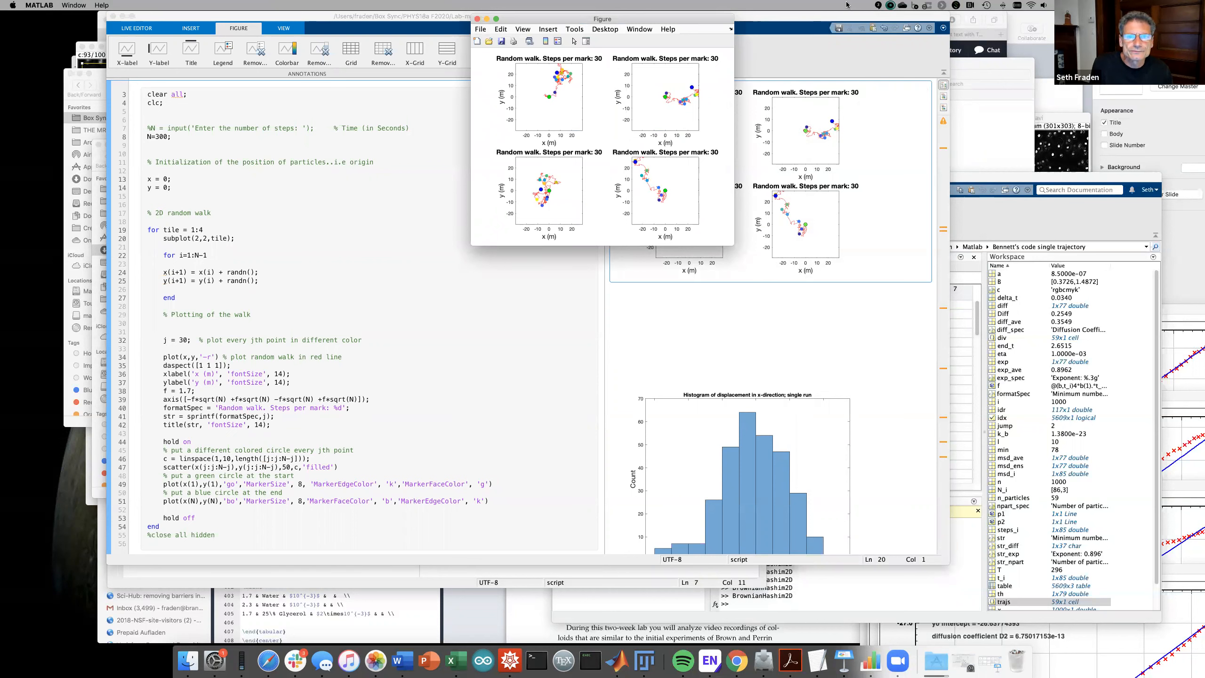
- Maximize the four-panel figure and pan the top-left random walk
left_click(495, 19)
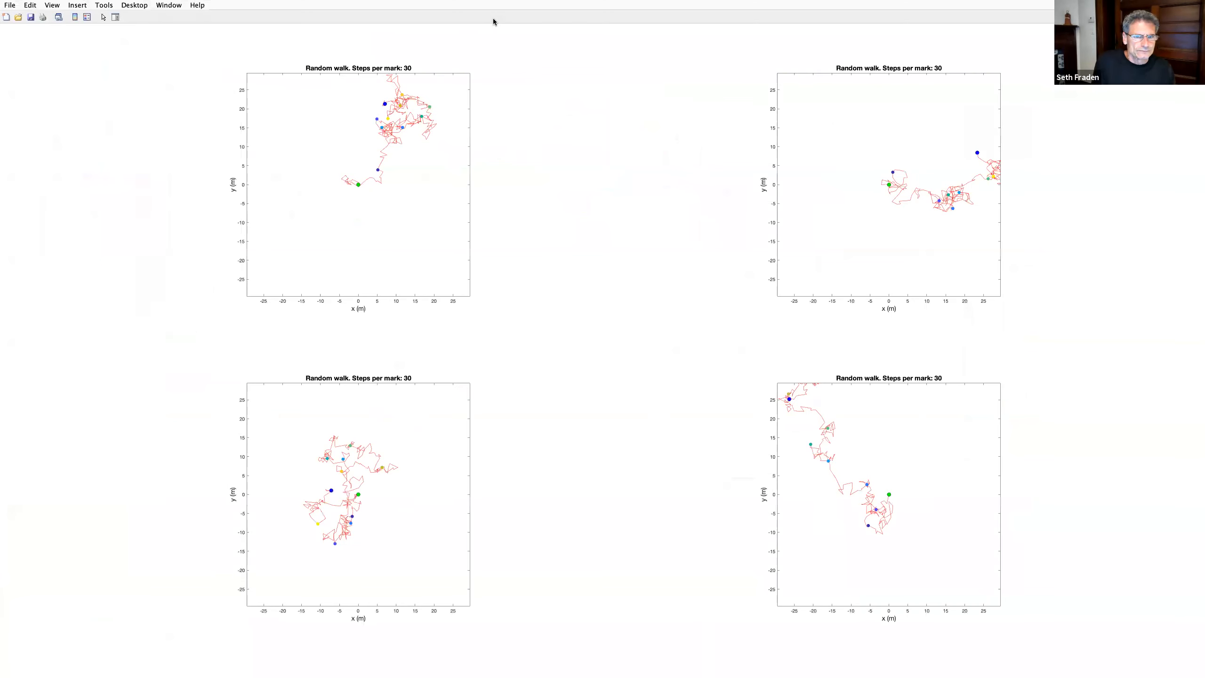
left_click(437, 67)
mouse_move(371, 173)
left_mouse_down()
mouse_move(327, 246)
mouse_move(366, 162)
left_mouse_up()
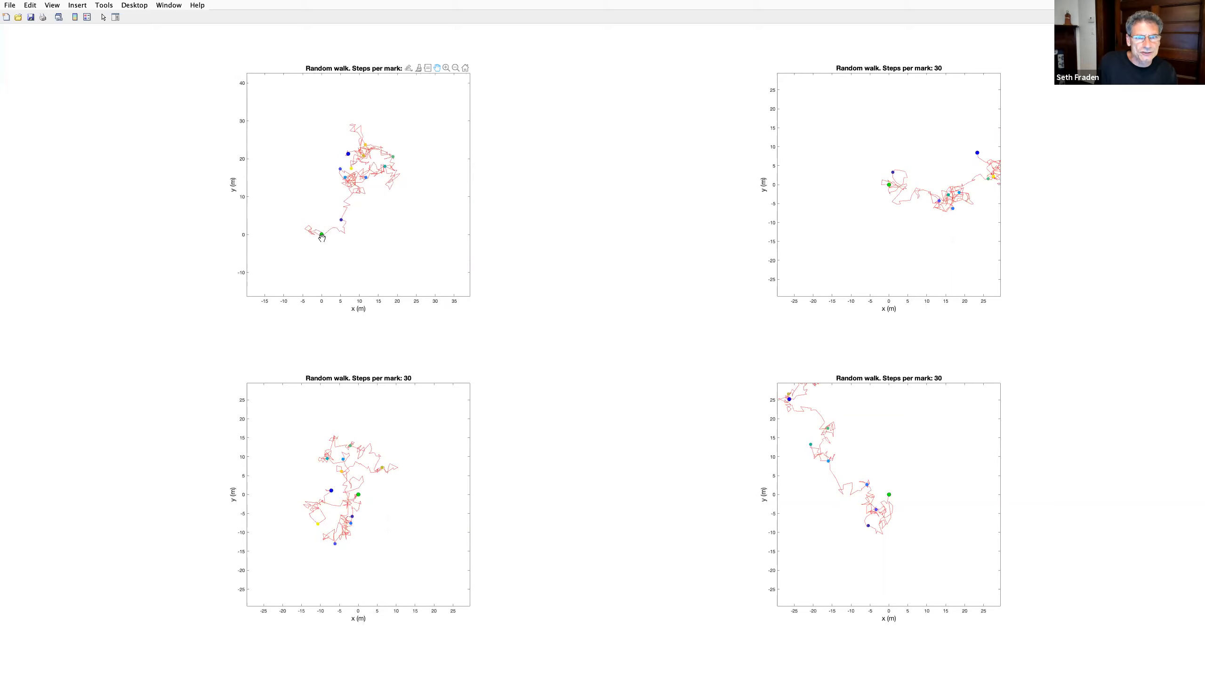
- Zoom into the top-left walk for a closer look, then zoom back out
left_click(446, 68)
scroll(356, 171, "up", 2)
scroll(357, 171, "up", 1)
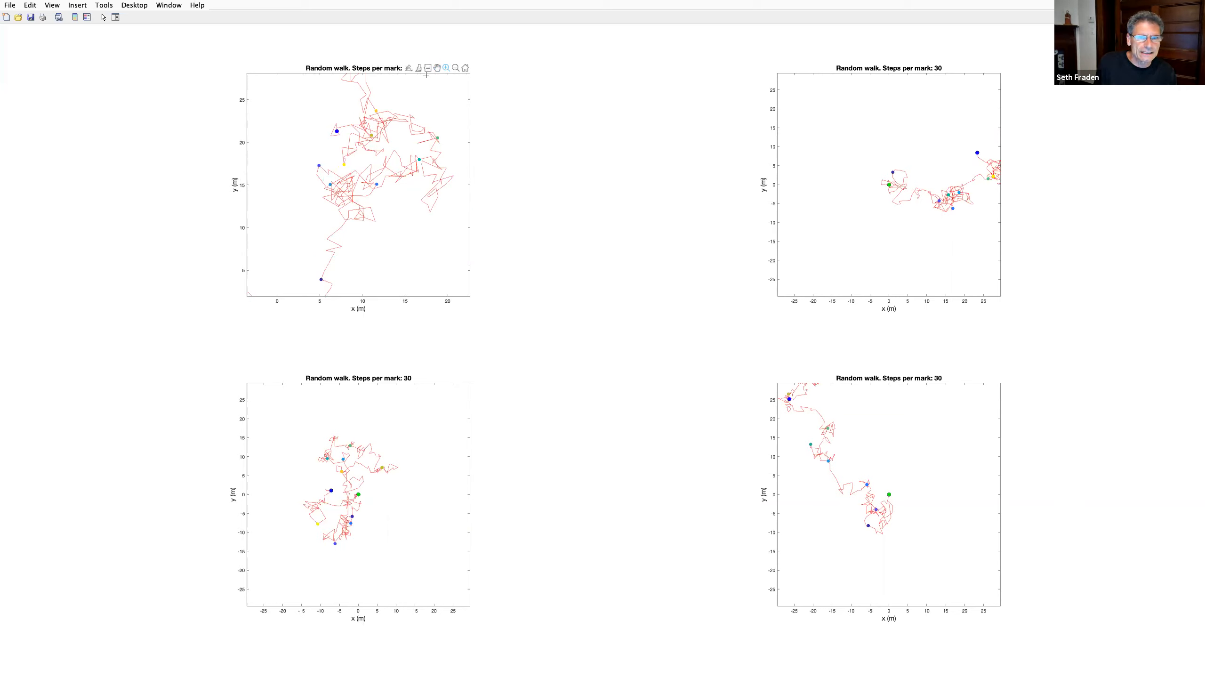
left_click(456, 68)
left_click(359, 175)
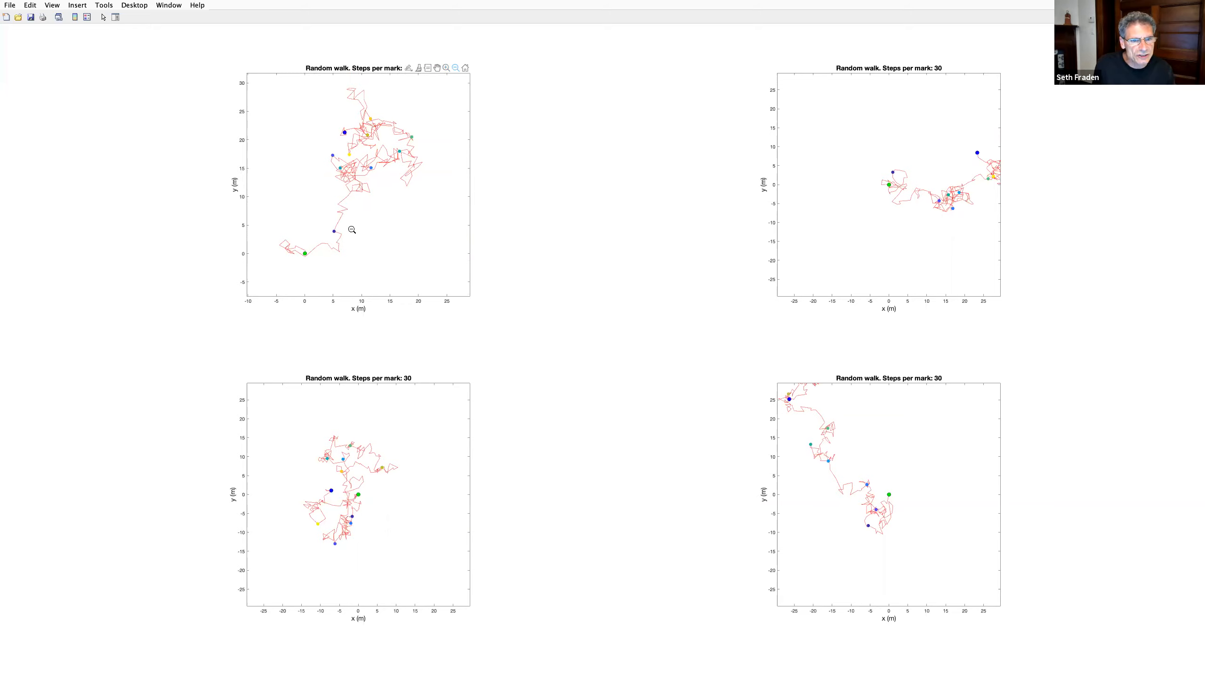
left_click(438, 68)
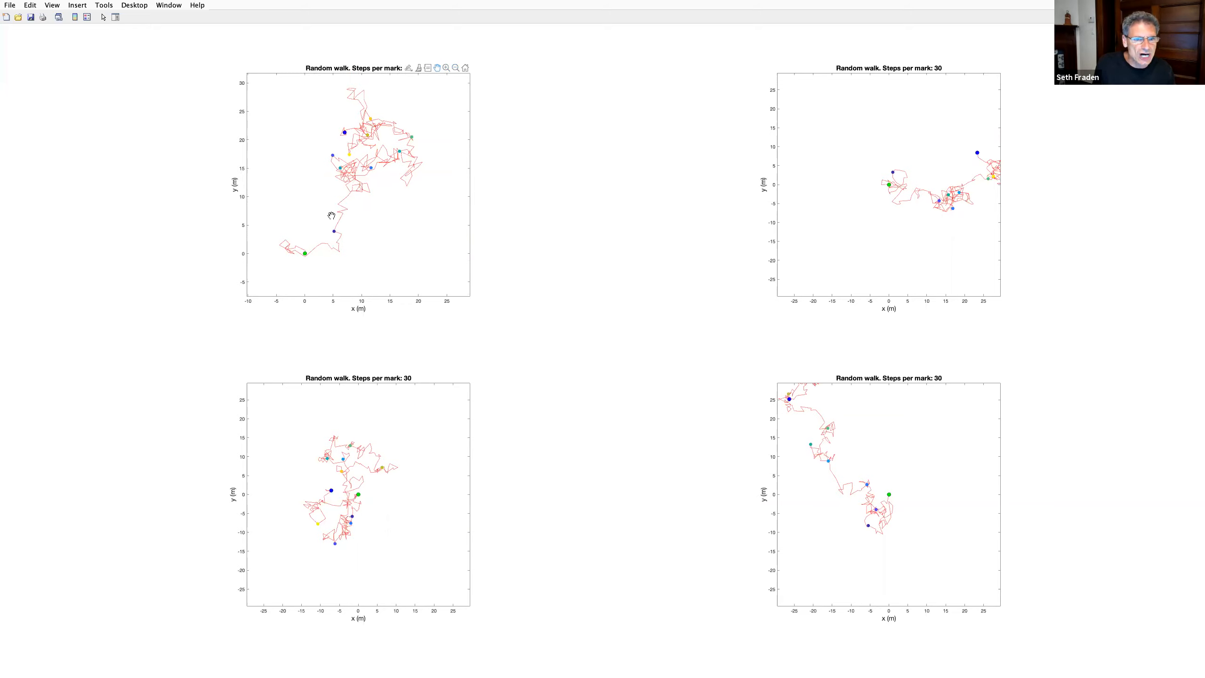